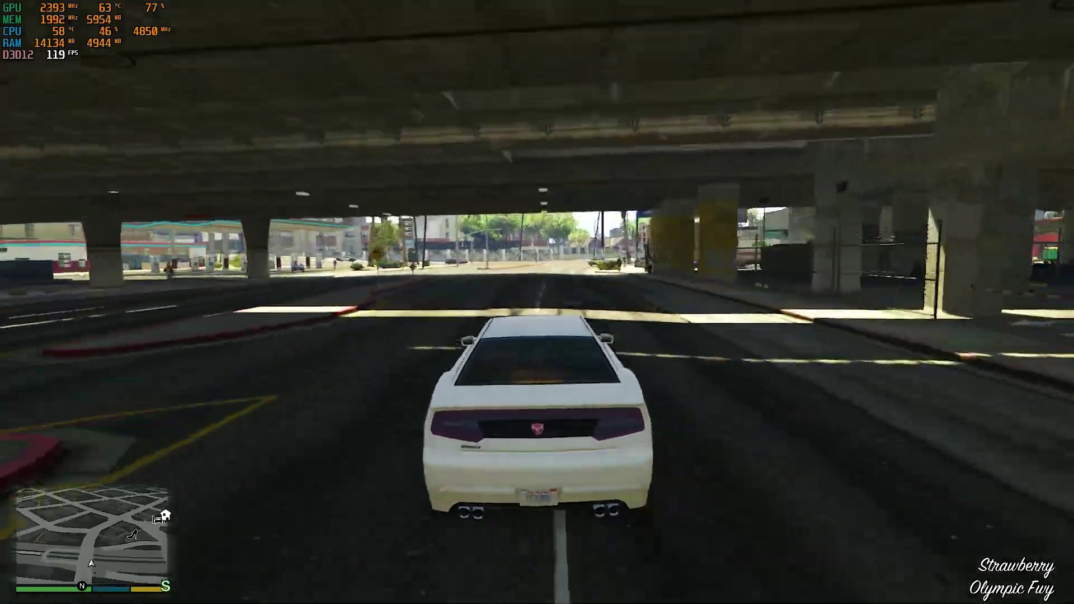
{"action": "key", "text": "w"}
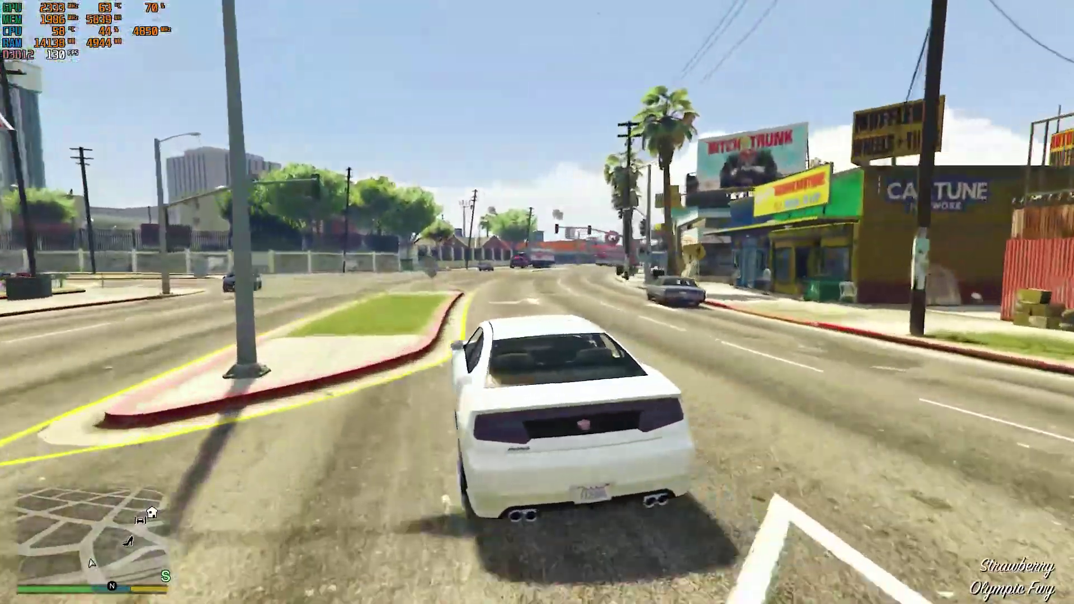
{"action": "key", "text": "w"}
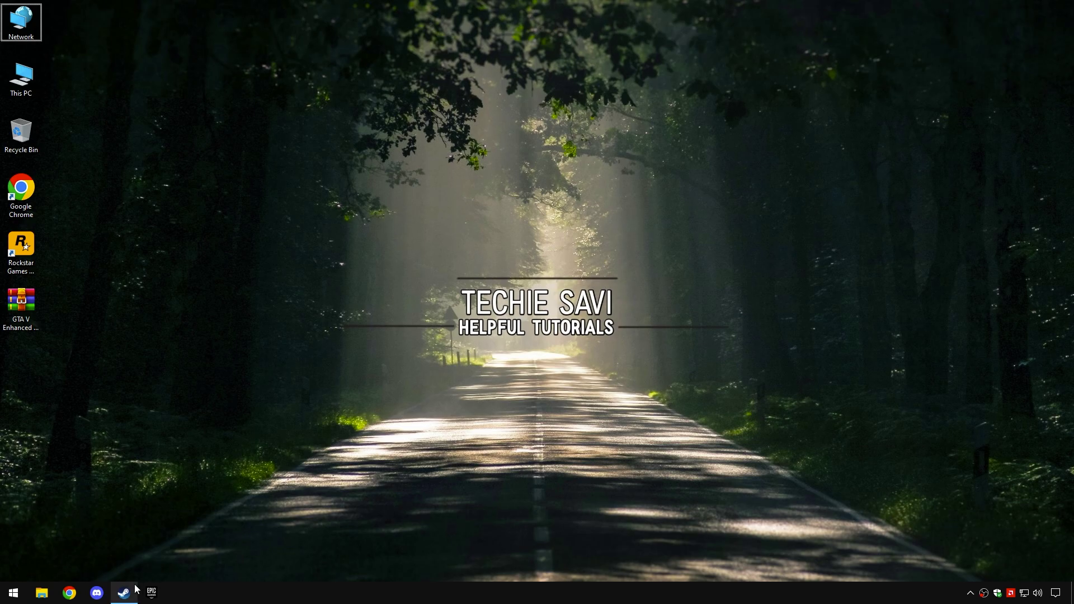
Switch to Steam and open the local installation folder of Grand Theft Auto V Enhanced.
{"action": "left_click", "coordinate": [136, 588]}
{"action": "right_click", "coordinate": [285, 248]}
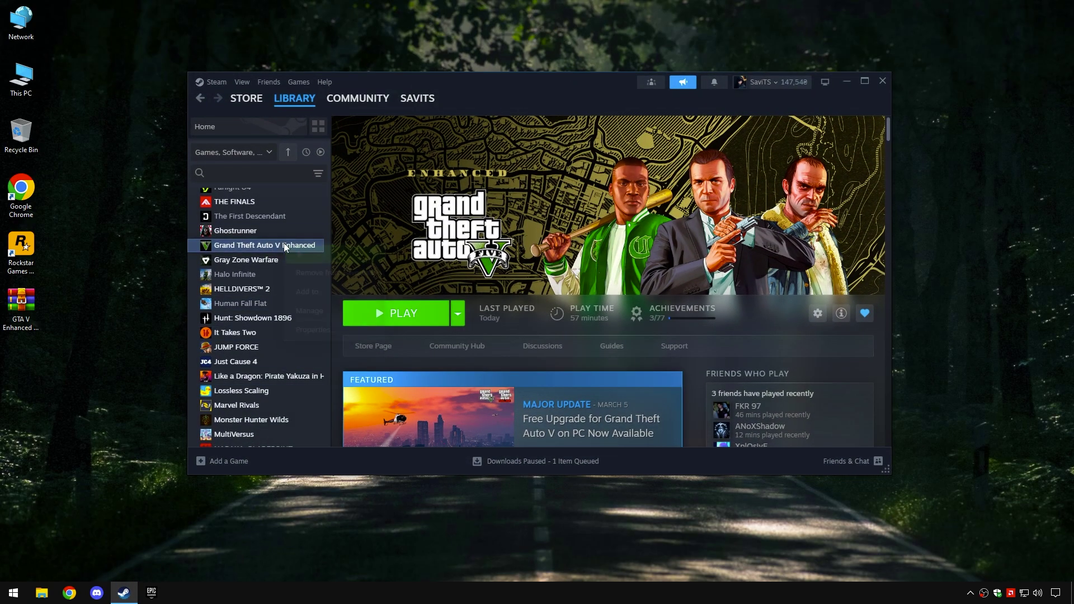
{"action": "left_click", "coordinate": [323, 331]}
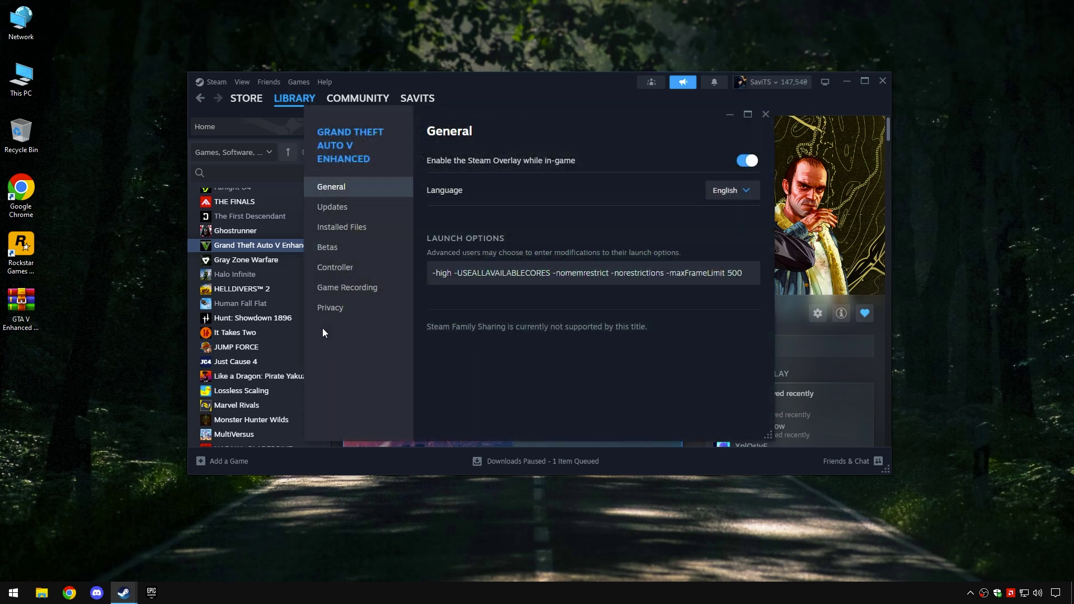
{"action": "left_click", "coordinate": [342, 229]}
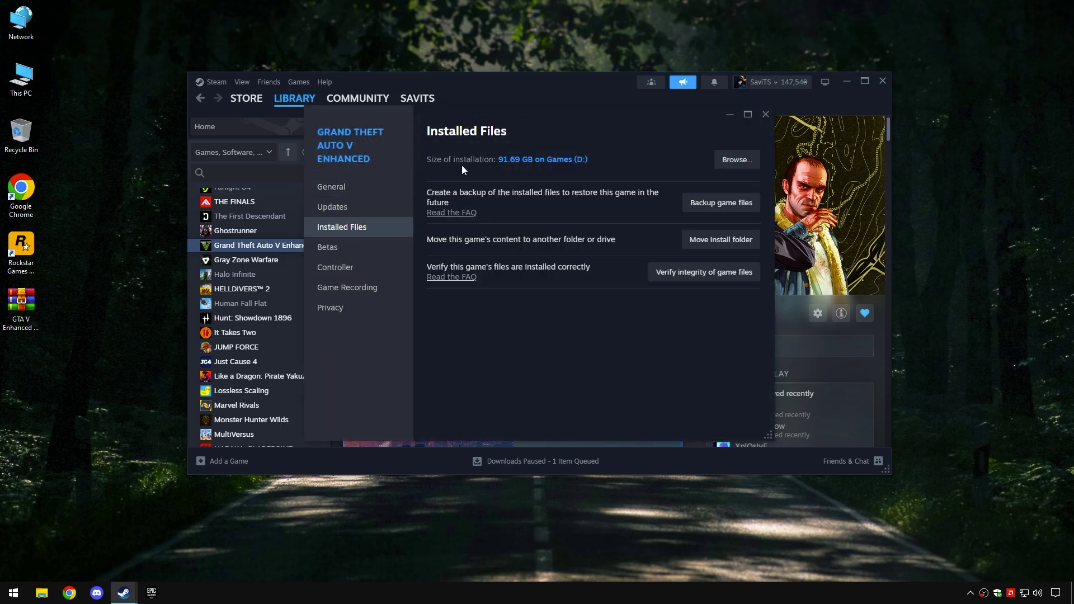
{"action": "left_click", "coordinate": [729, 161]}
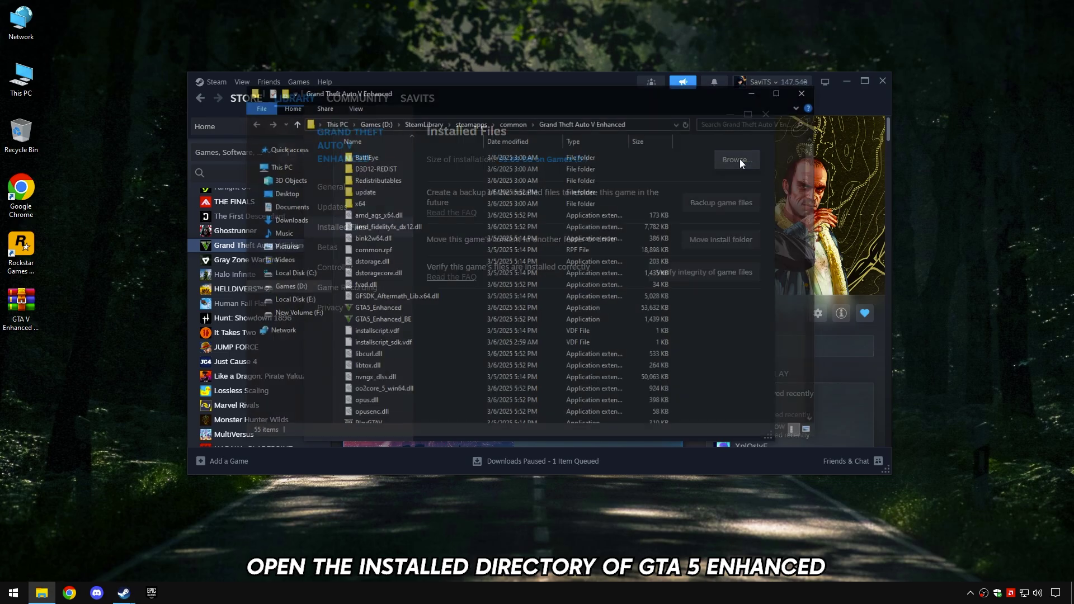
Open the properties of PlayGTAV in the game folder and disable fullscreen optimizations in its compatibility settings.
{"action": "scroll", "coordinate": [412, 320], "scroll_direction": "down", "scroll_amount": 2}
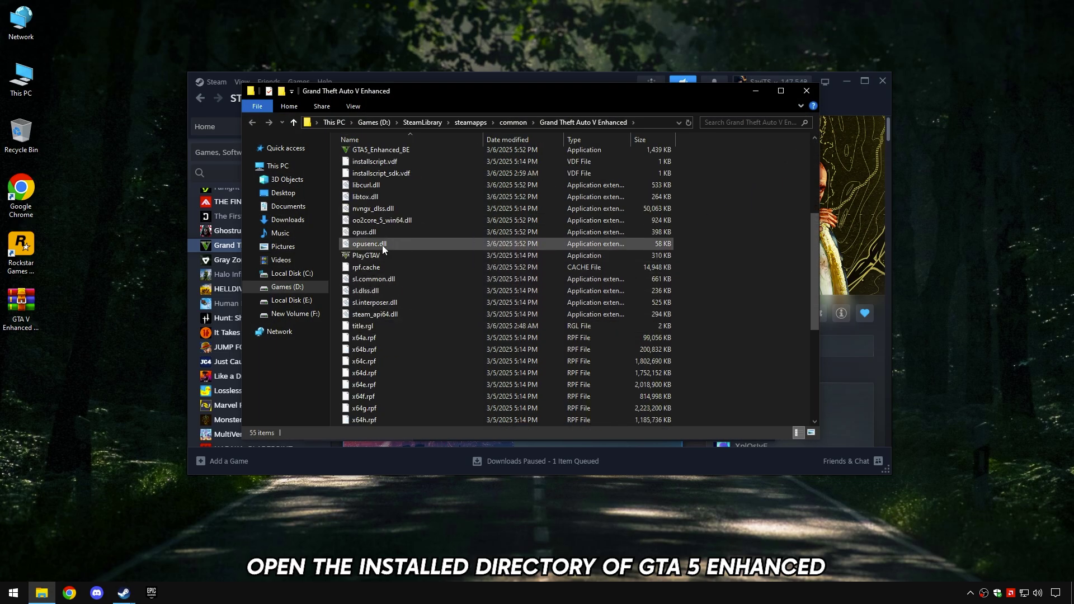
{"action": "left_click", "coordinate": [370, 368]}
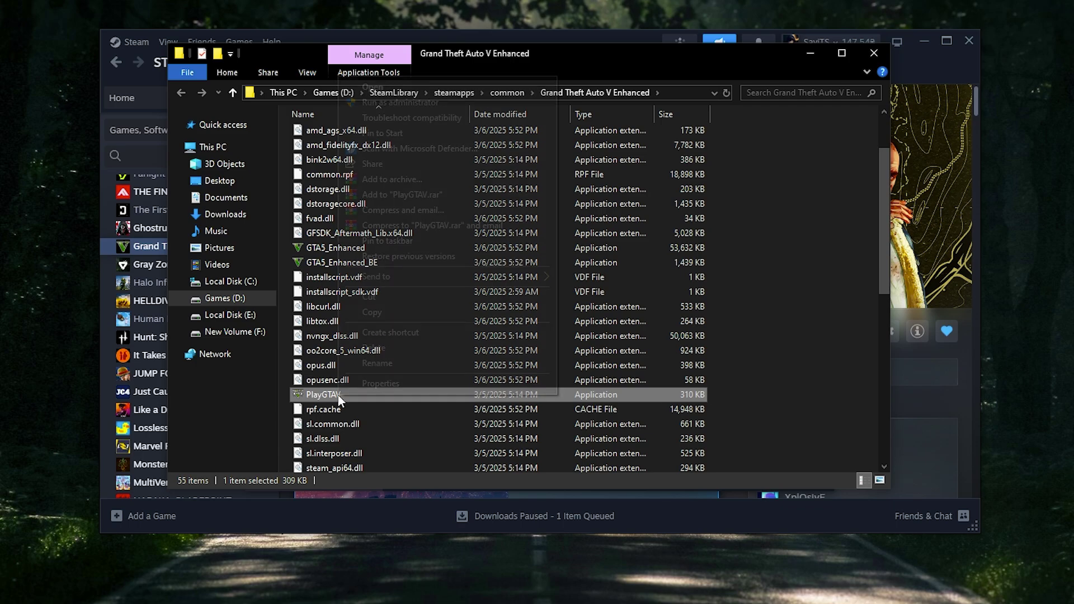
{"action": "right_click", "coordinate": [374, 366]}
{"action": "left_click", "coordinate": [393, 357]}
{"action": "left_click_drag", "start_coordinate": [377, 297], "coordinate": [322, 90]}
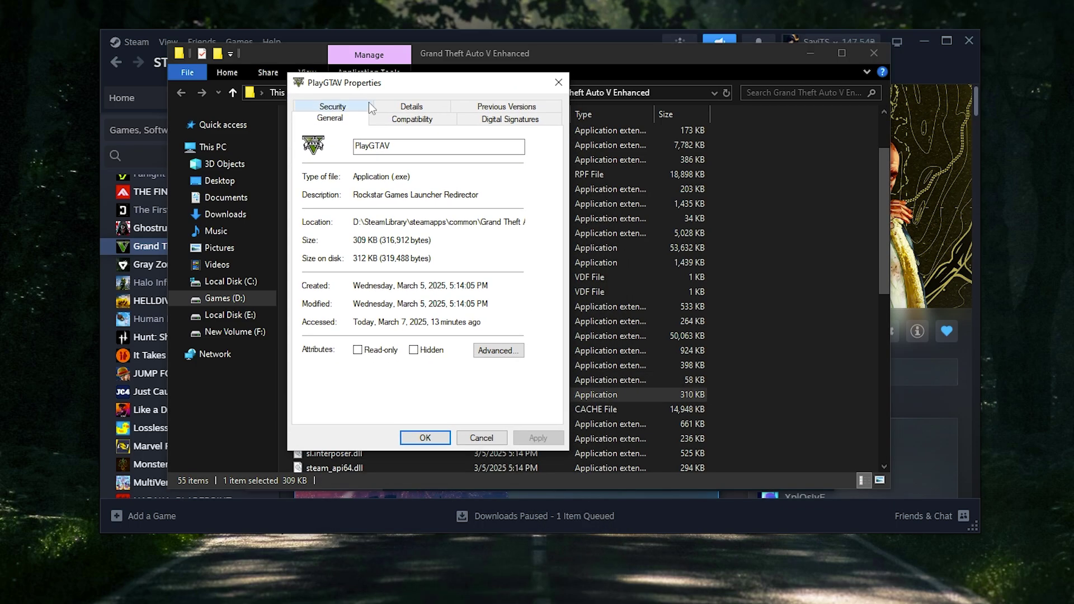
{"action": "left_click", "coordinate": [427, 119]}
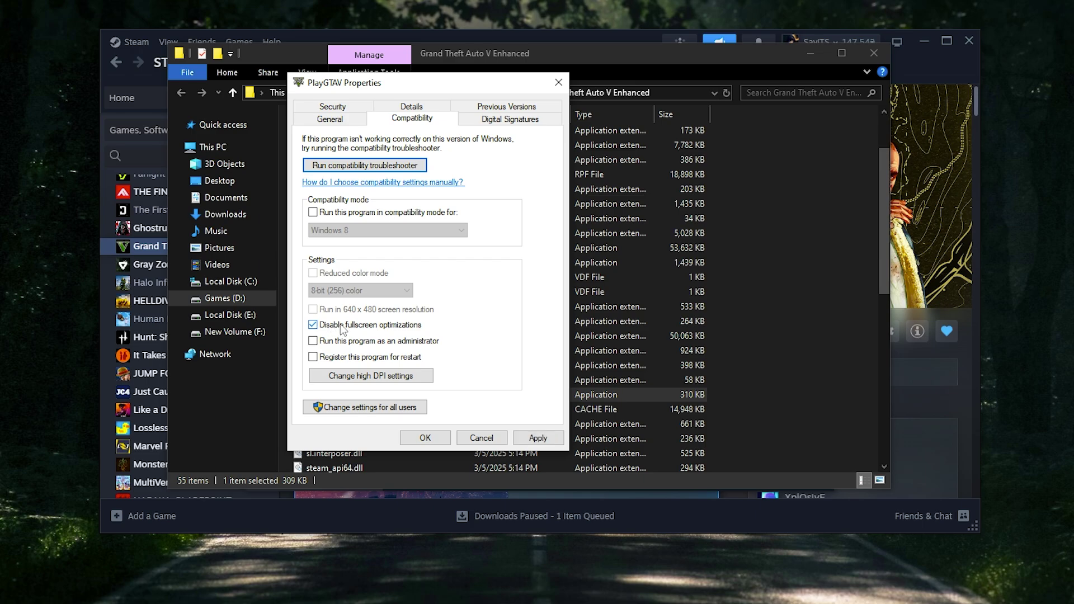
Override PlayGTAV's high DPI scaling behavior with scaling performed by Application, and apply the compatibility settings.
{"action": "left_click", "coordinate": [385, 374]}
{"action": "left_click_drag", "start_coordinate": [387, 120], "coordinate": [605, 120]}
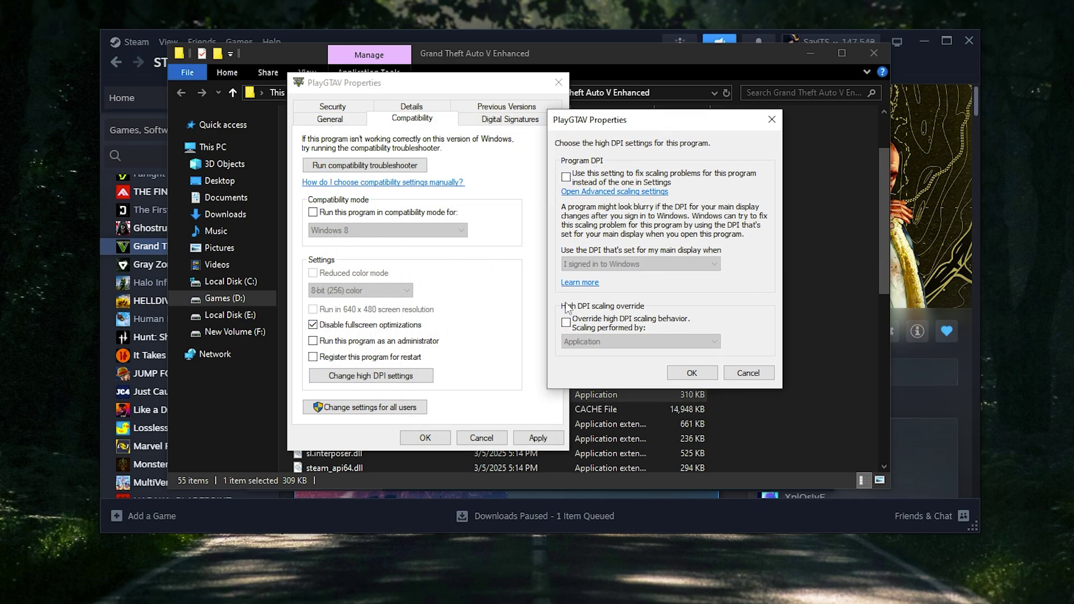
{"action": "left_click", "coordinate": [578, 342]}
{"action": "left_click", "coordinate": [632, 352]}
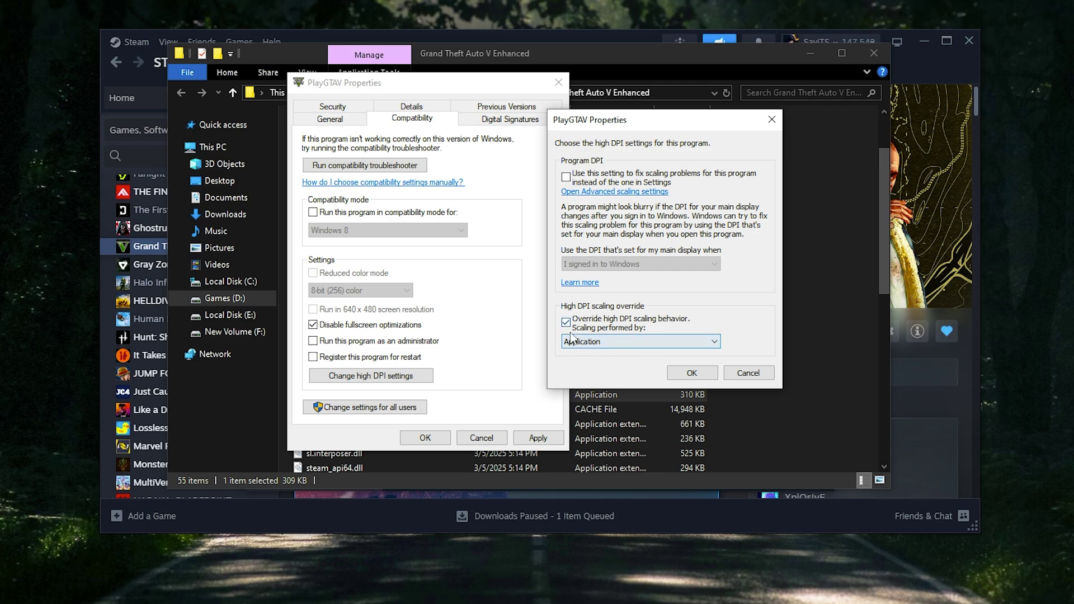
{"action": "left_click", "coordinate": [691, 374]}
{"action": "left_click", "coordinate": [538, 437]}
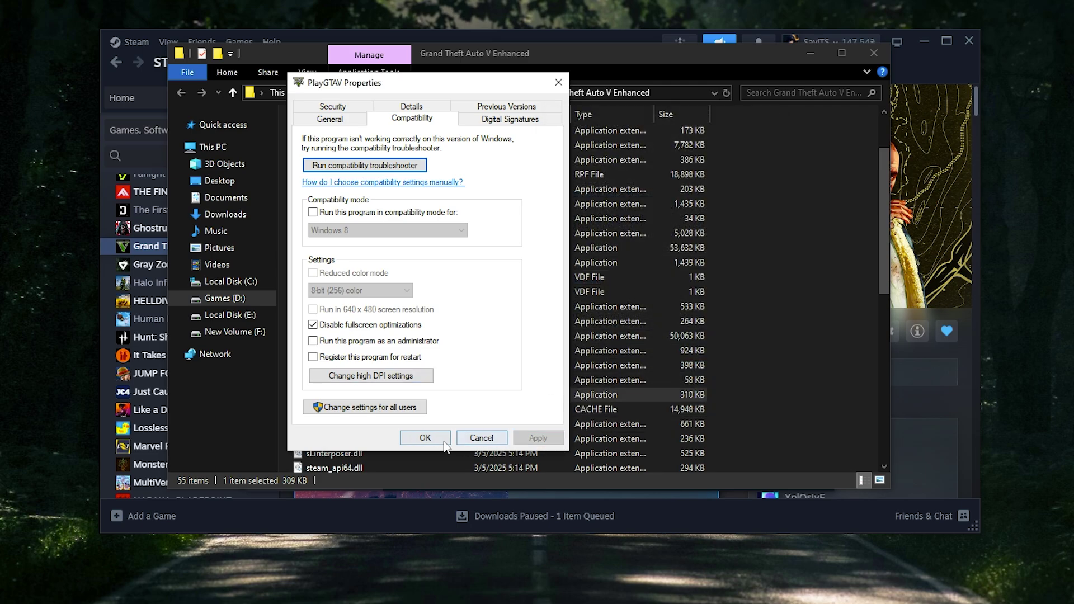
{"action": "left_click", "coordinate": [426, 438]}
Open the properties of GTA5_Enhanced and disable fullscreen optimizations in its compatibility settings.
{"action": "right_click", "coordinate": [335, 247]}
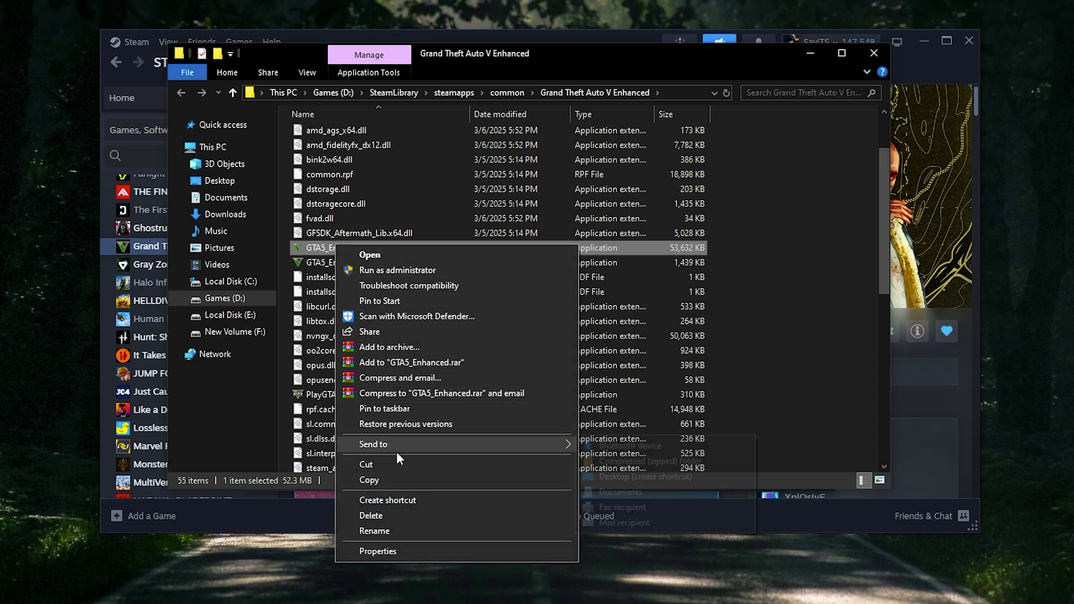
{"action": "left_click", "coordinate": [405, 551]}
{"action": "left_click_drag", "start_coordinate": [421, 260], "coordinate": [402, 131]}
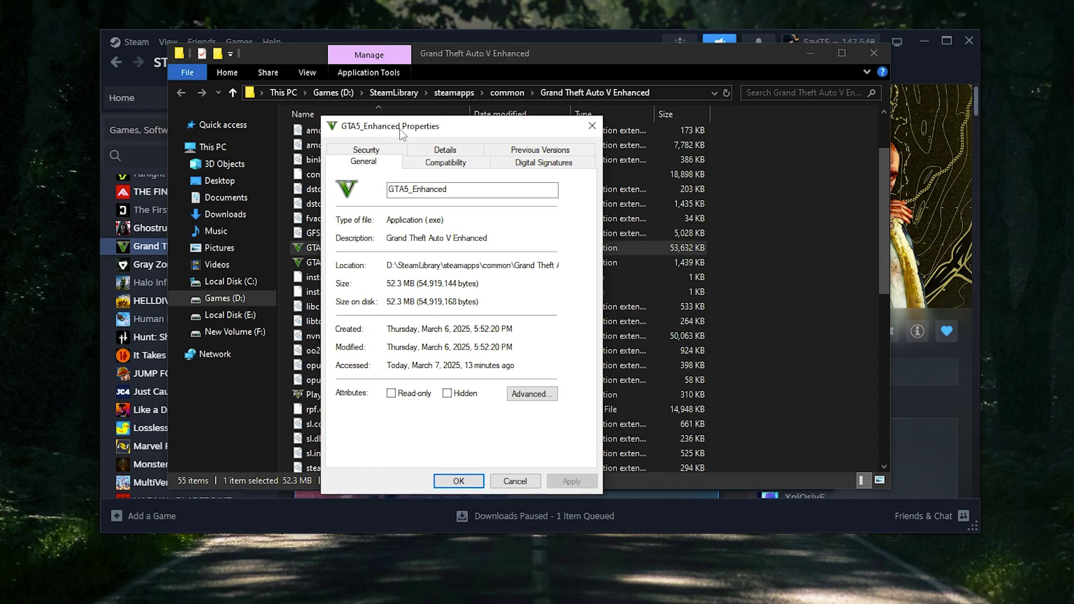
{"action": "left_click", "coordinate": [442, 162]}
Override GTA5_Enhanced's high DPI scaling behavior with scaling performed by Application, and apply the compatibility settings.
{"action": "left_click", "coordinate": [413, 423]}
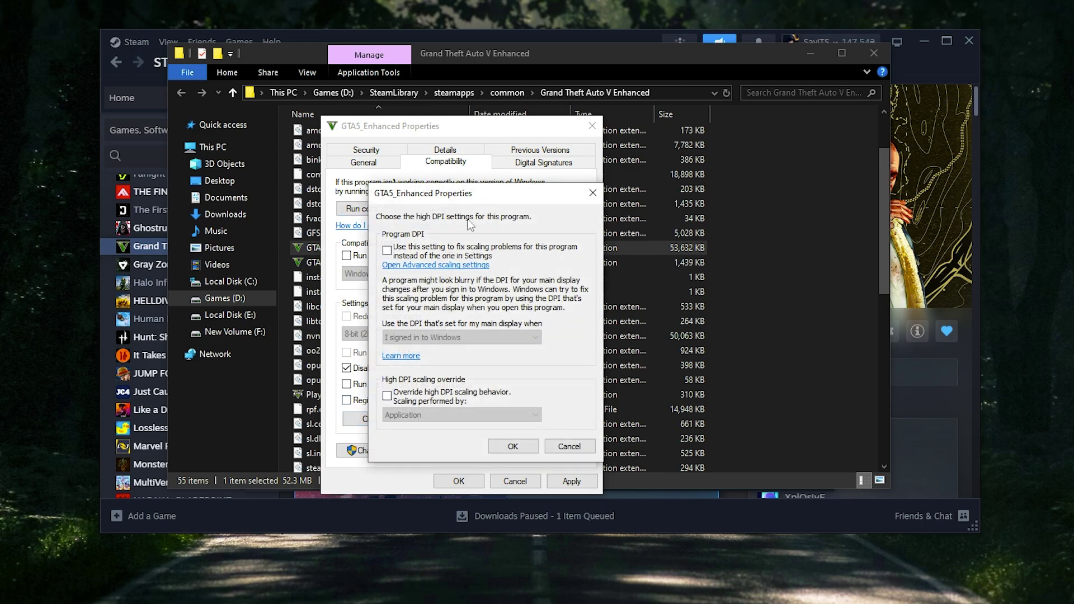
{"action": "left_click_drag", "start_coordinate": [413, 199], "coordinate": [626, 177]}
{"action": "left_click", "coordinate": [610, 402]}
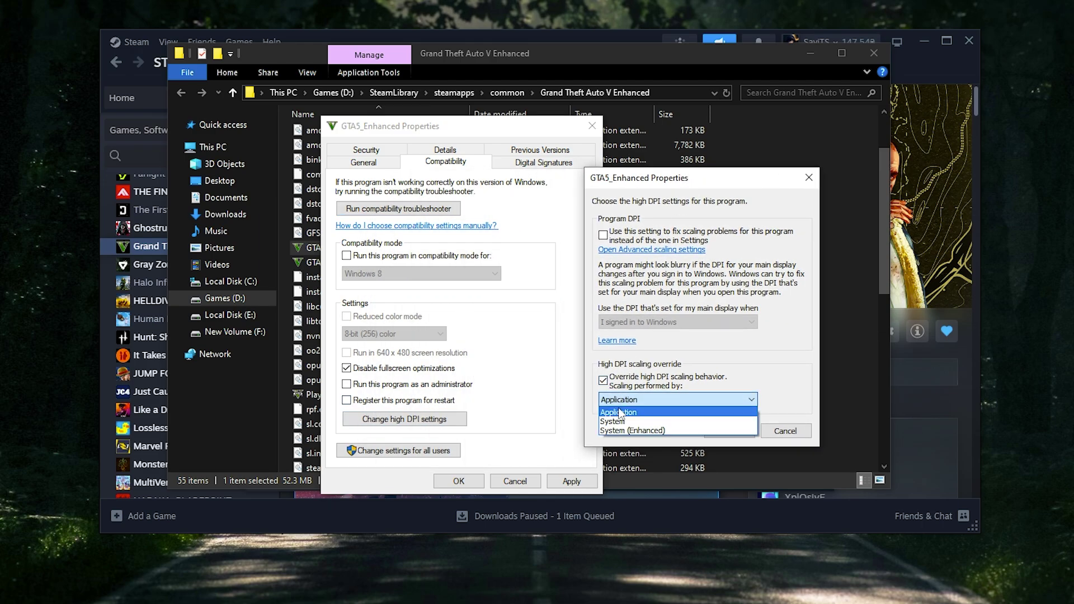
{"action": "left_click", "coordinate": [592, 391]}
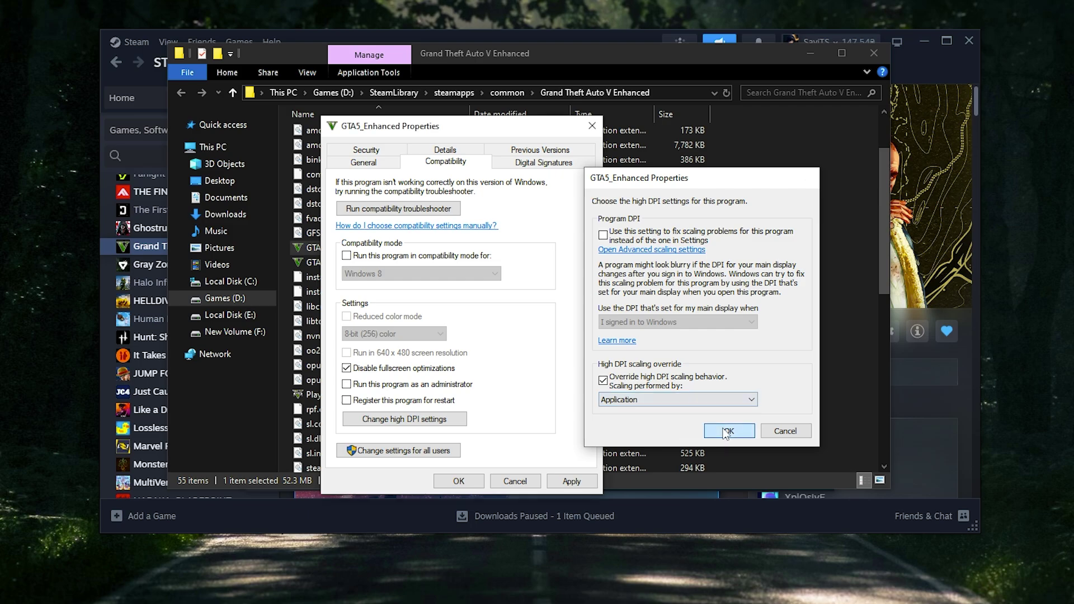
{"action": "left_click", "coordinate": [729, 431]}
{"action": "left_click", "coordinate": [571, 481]}
{"action": "left_click", "coordinate": [464, 487]}
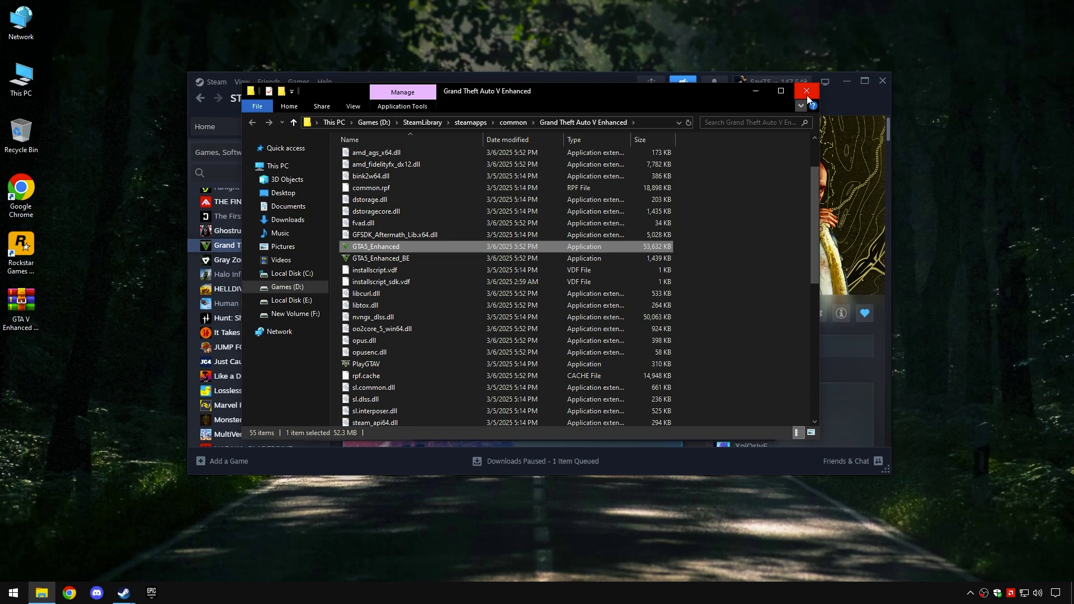
Close the game folder and the game's Steam properties, and minimize Steam.
{"action": "left_click", "coordinate": [874, 56]}
{"action": "left_click", "coordinate": [766, 114]}
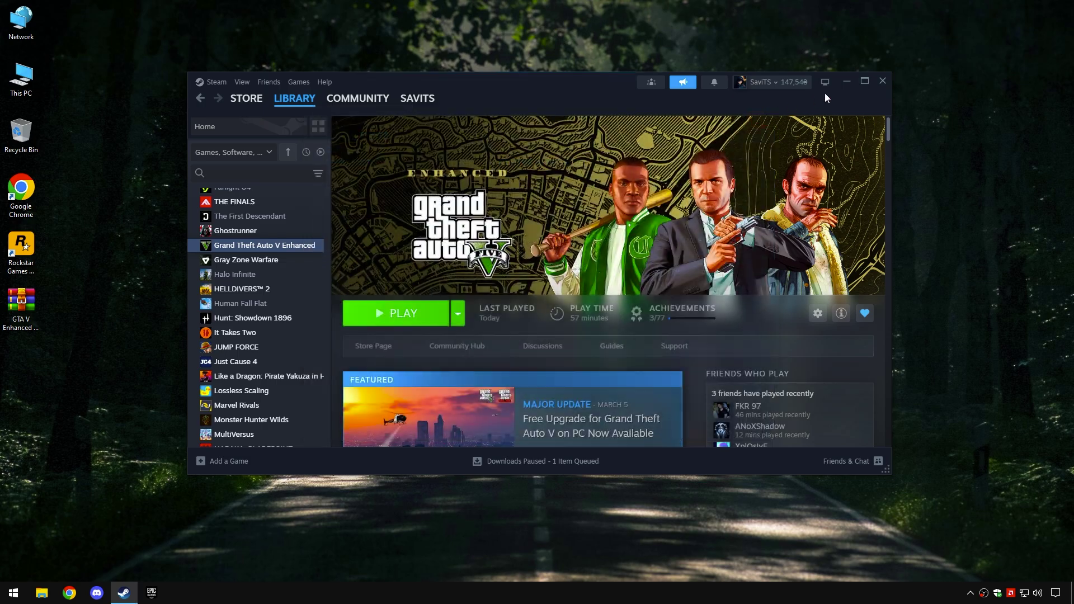
{"action": "left_click", "coordinate": [846, 84]}
Search Windows for "Graphics settings" and open that settings page.
{"action": "left_click", "coordinate": [11, 592]}
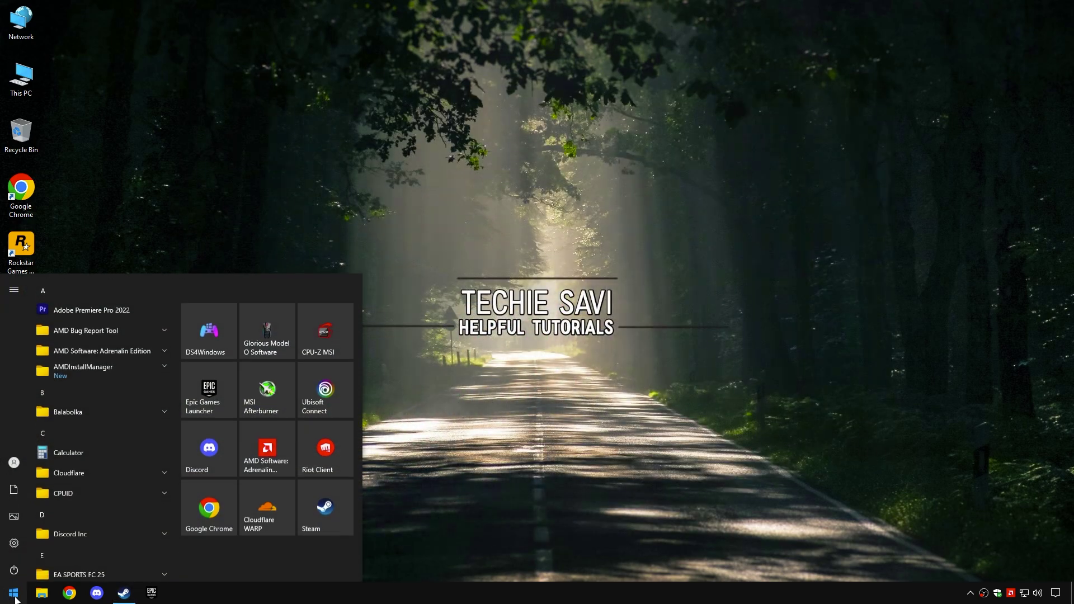
{"action": "type", "text": "Graphi"}
{"action": "type", "text": "cs settings"}
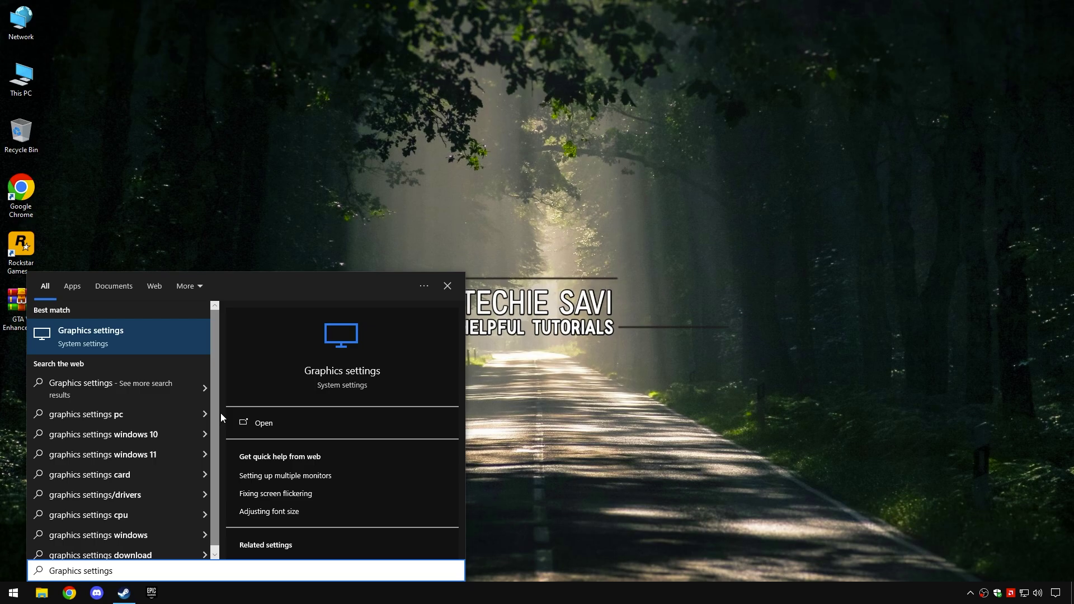
{"action": "left_click", "coordinate": [268, 423]}
Browse for a desktop app to add, going to the Grand Theft Auto V Enhanced folder under steamapps\common.
{"action": "left_click", "coordinate": [79, 349]}
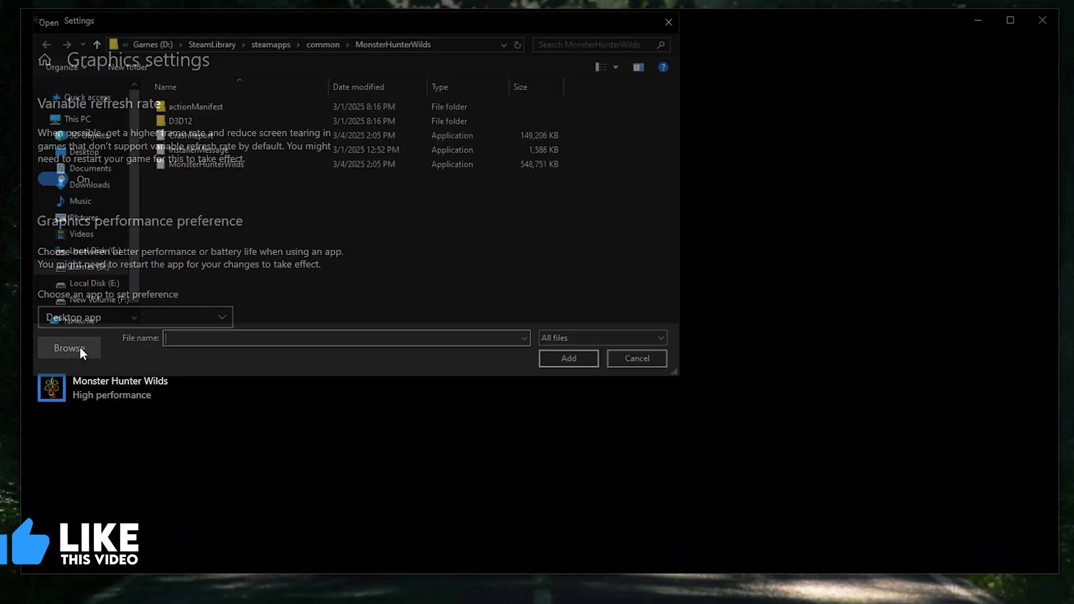
{"action": "left_click", "coordinate": [278, 42]}
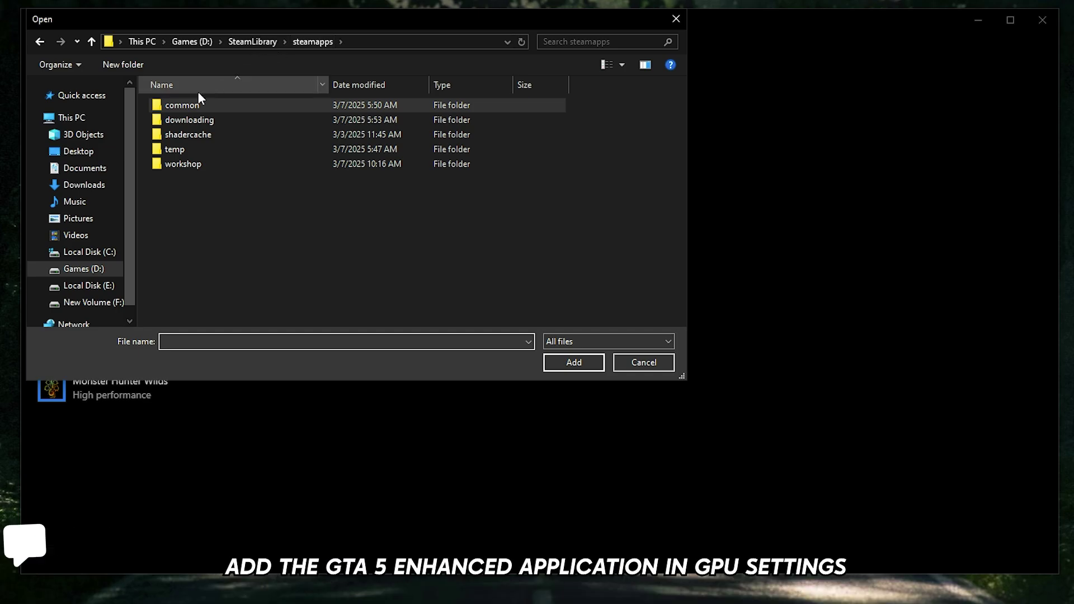
{"action": "double_click", "coordinate": [206, 105]}
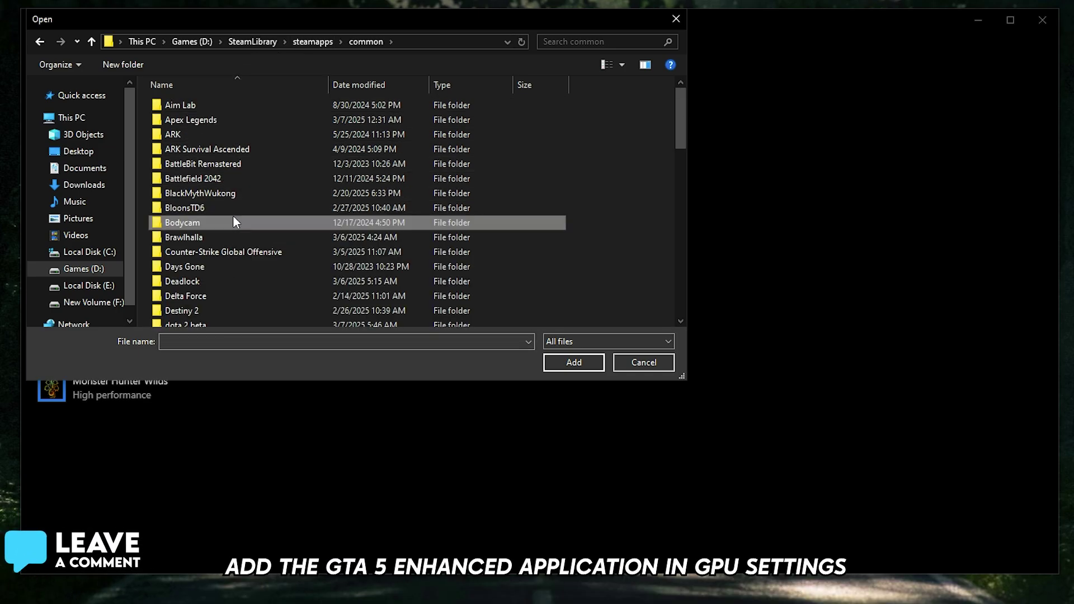
{"action": "scroll", "coordinate": [232, 221], "scroll_direction": "down", "scroll_amount": 3}
{"action": "left_click", "coordinate": [246, 231]}
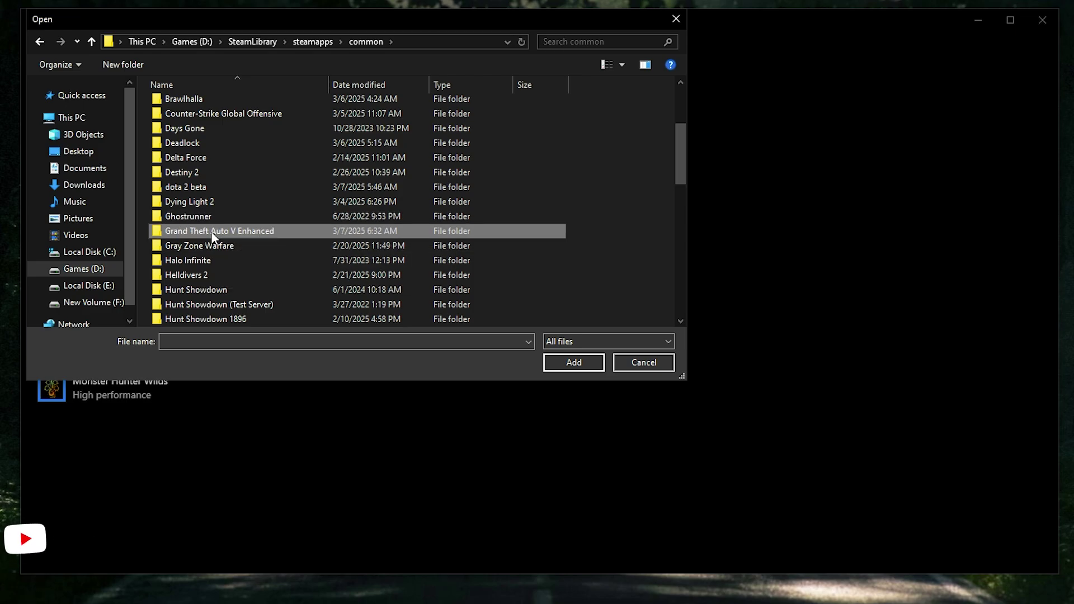
{"action": "double_click", "coordinate": [251, 232]}
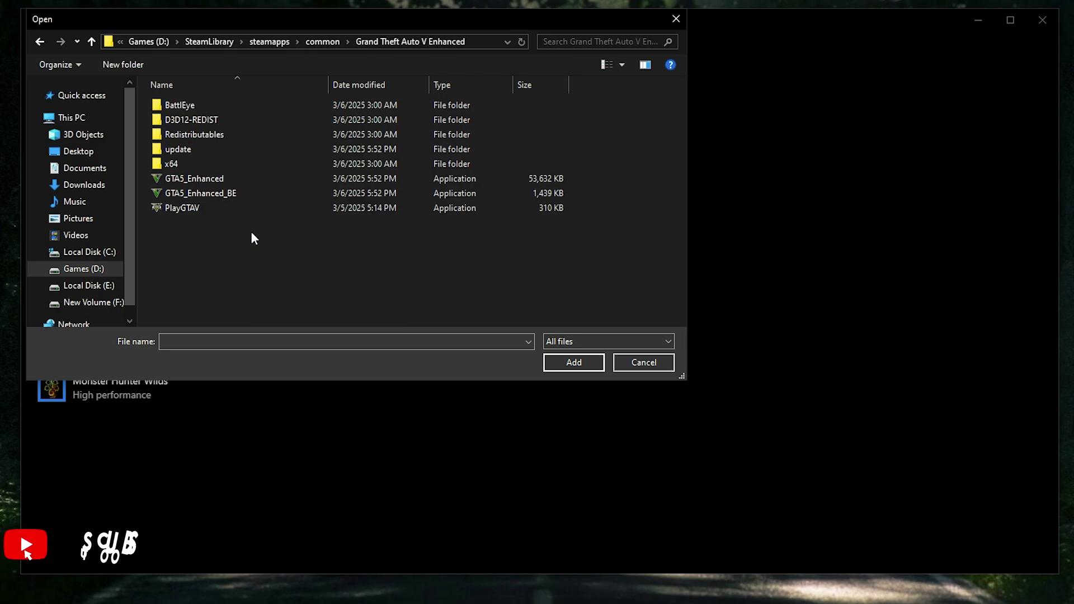
Add GTA5_Enhanced to the graphics performance list and set its graphics preference to High performance.
{"action": "left_click", "coordinate": [213, 176]}
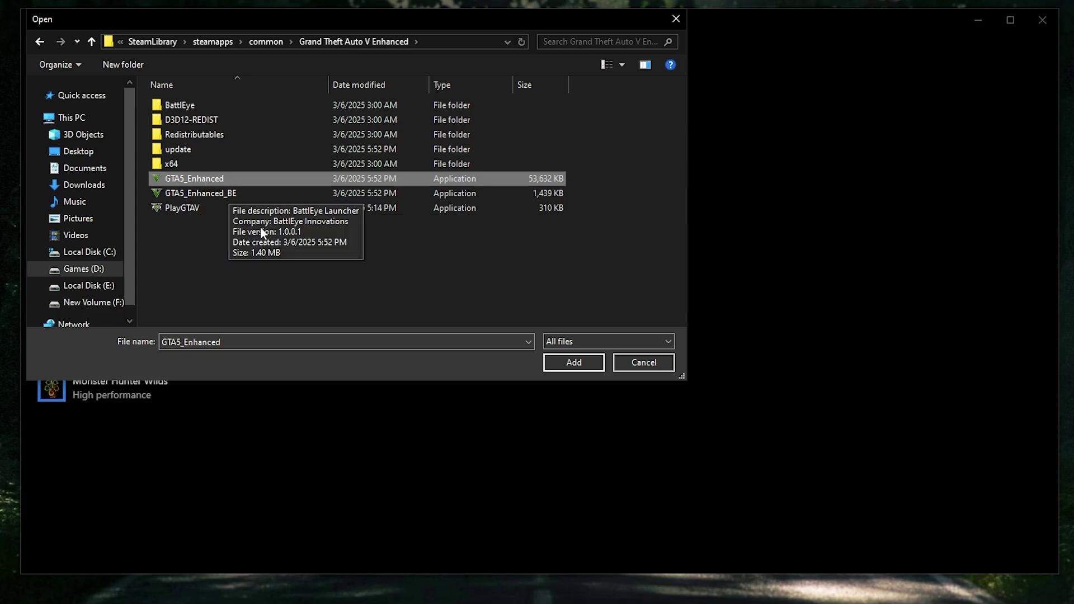
{"action": "left_click", "coordinate": [562, 364]}
{"action": "left_click", "coordinate": [257, 458]}
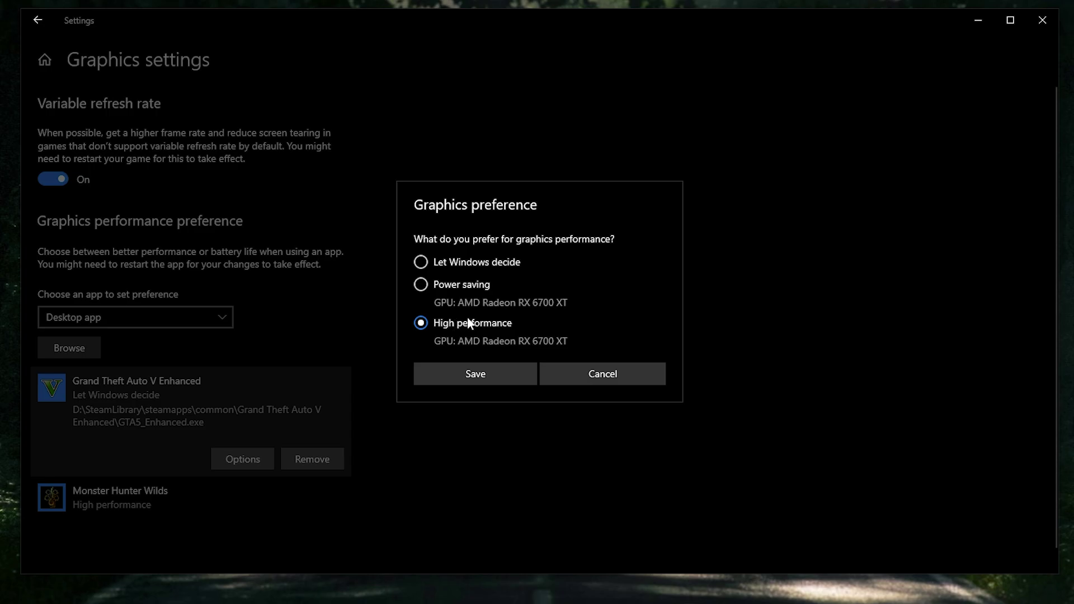
{"action": "left_click", "coordinate": [484, 373]}
Open the Gaming category of Windows Settings and turn off Game Bar.
{"action": "left_click", "coordinate": [48, 64]}
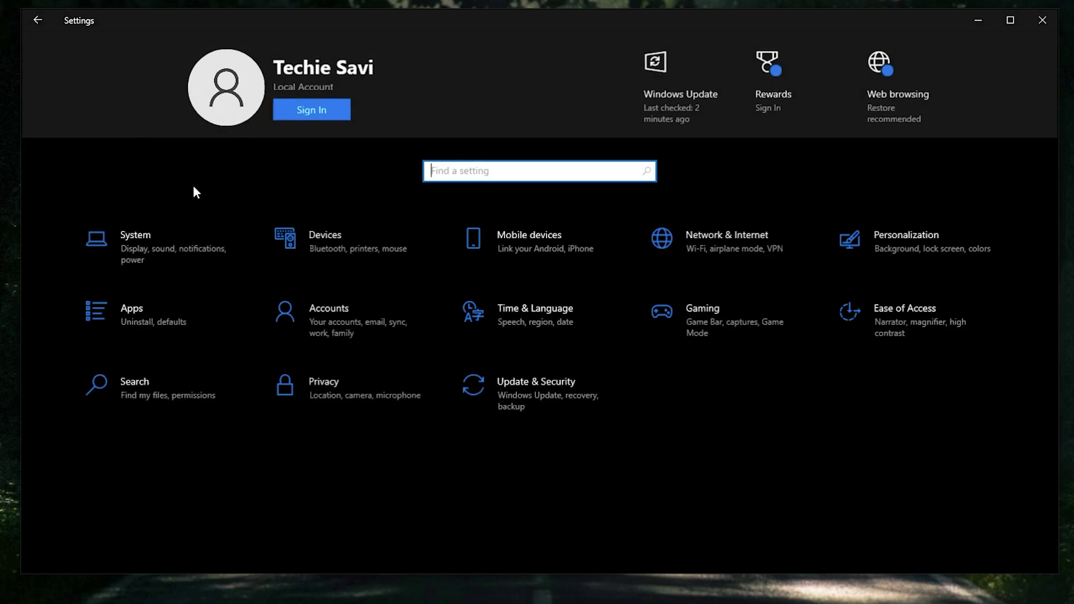
{"action": "left_click", "coordinate": [694, 317]}
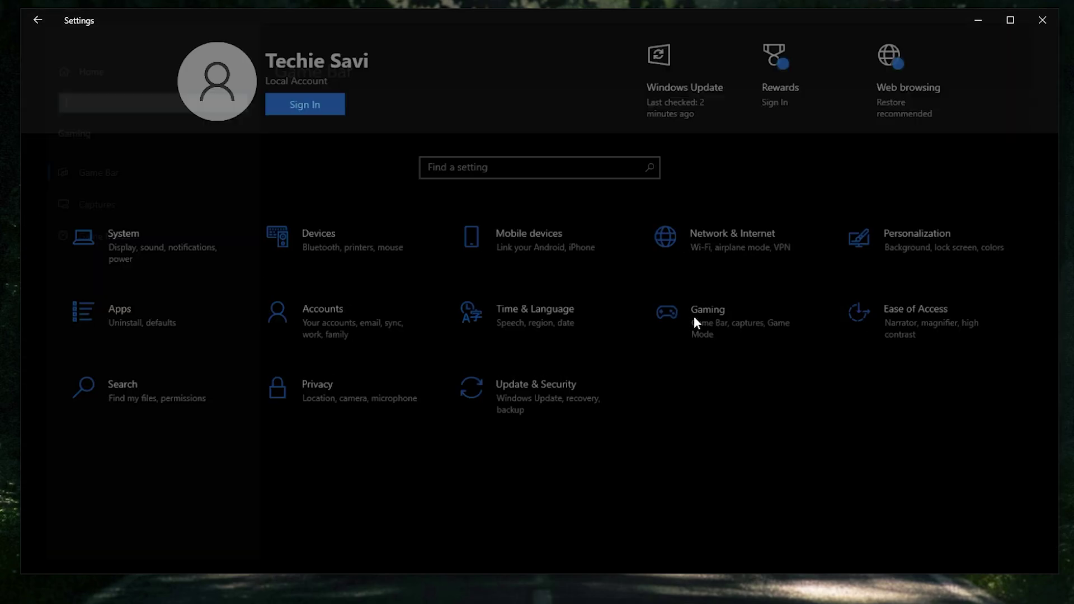
{"action": "left_click", "coordinate": [269, 200]}
{"action": "left_click", "coordinate": [276, 170]}
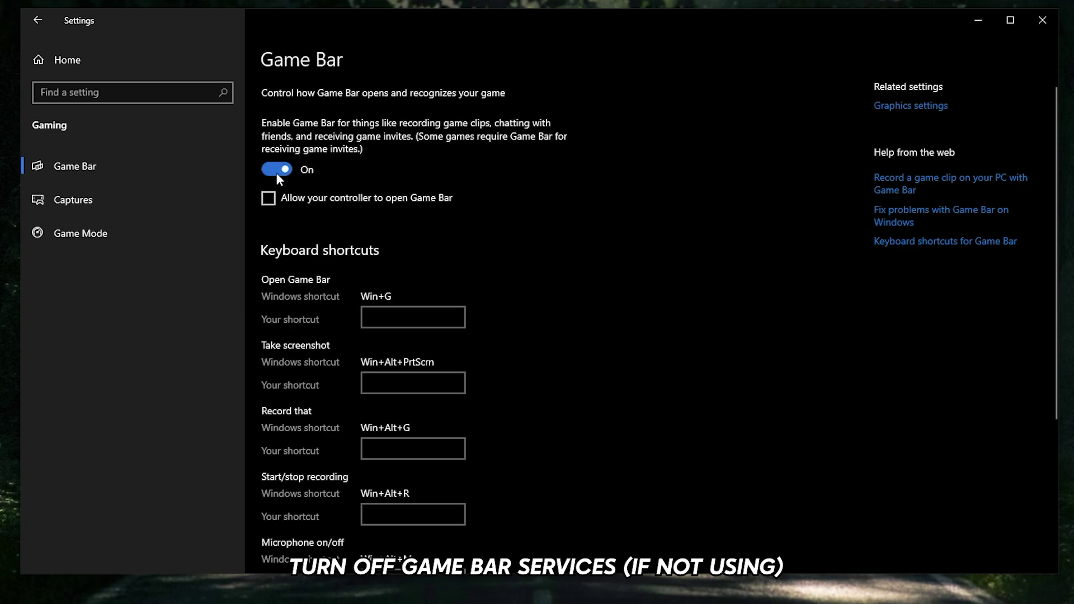
{"action": "left_click", "coordinate": [287, 170]}
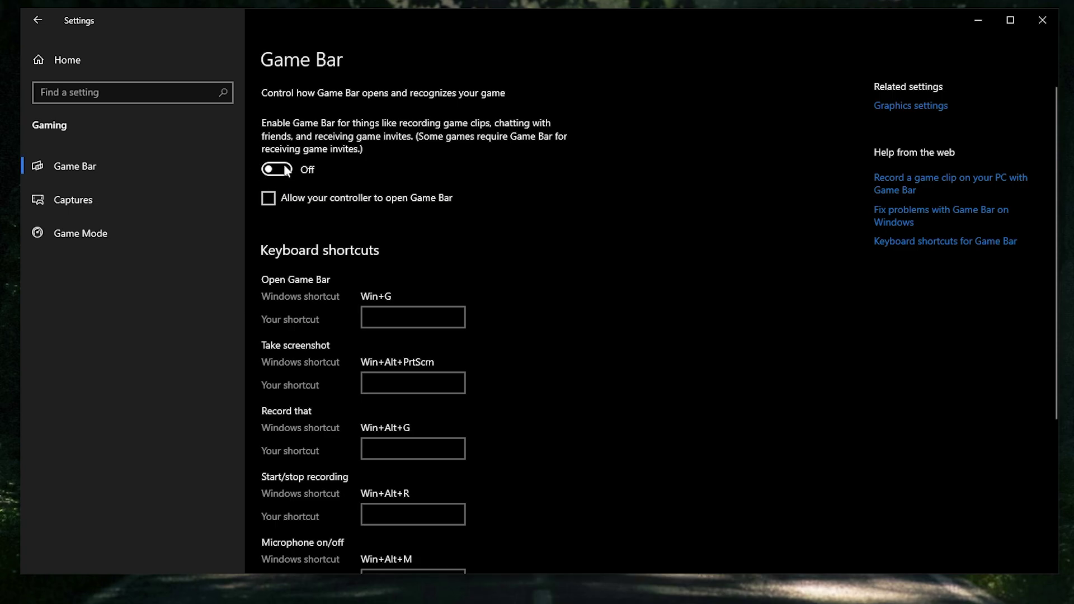
Check the Game Mode settings and return to the Settings home page.
{"action": "left_click", "coordinate": [81, 233]}
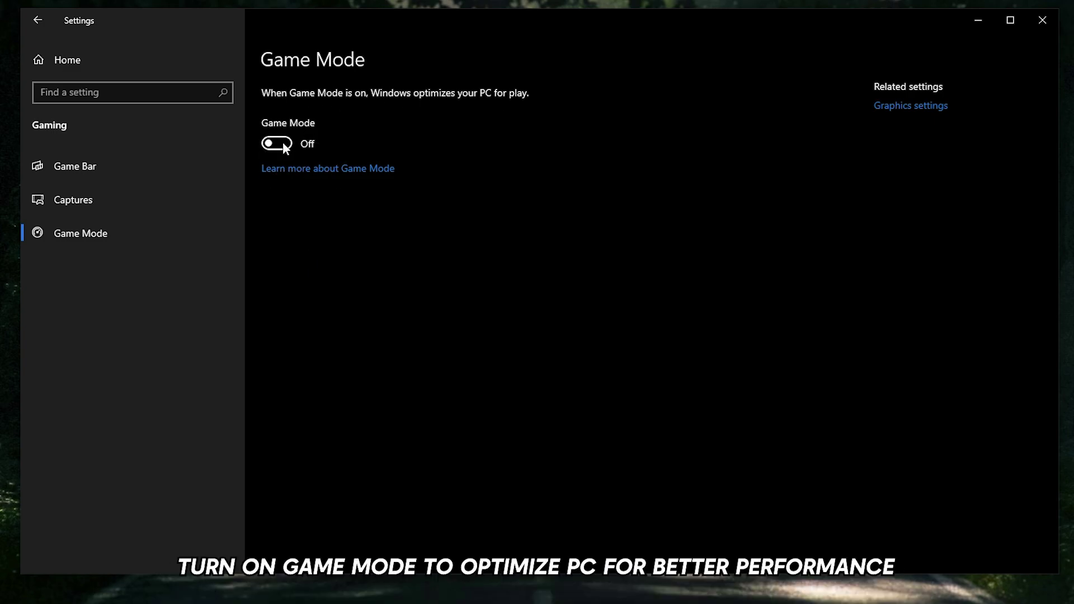
{"action": "left_click", "coordinate": [75, 66]}
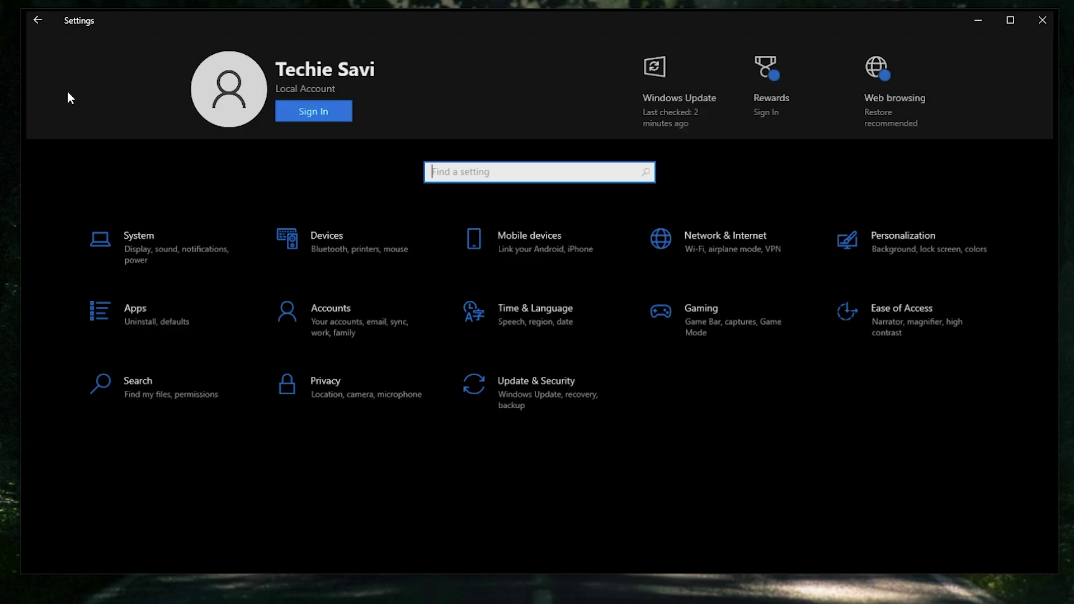
Review the Windows Search permissions, history and indexer performance settings, then return to the Settings home page.
{"action": "left_click", "coordinate": [149, 381]}
{"action": "scroll", "coordinate": [358, 347], "scroll_direction": "down", "scroll_amount": 5}
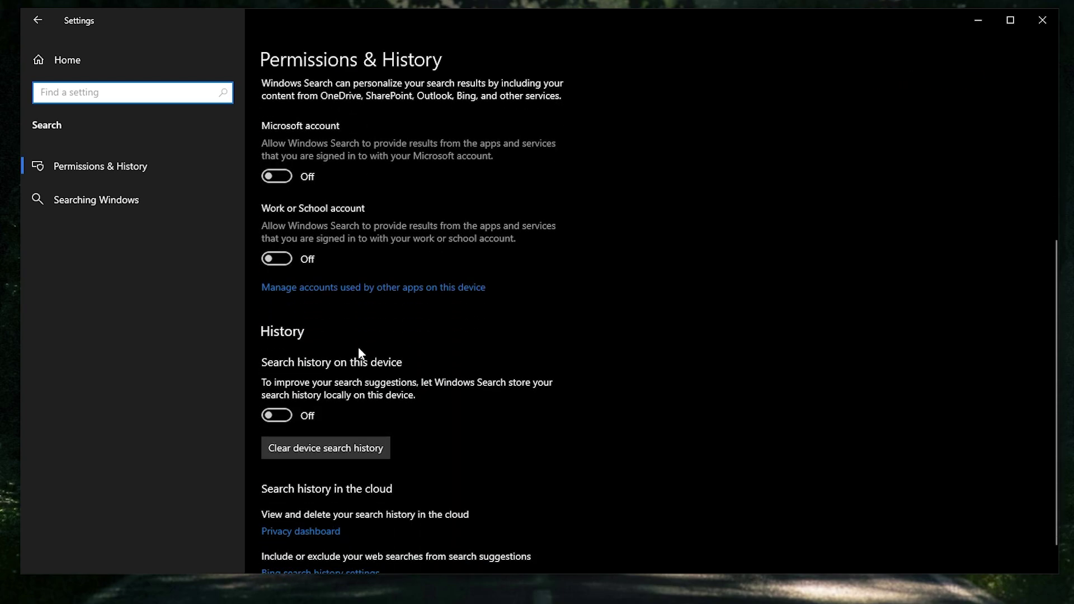
{"action": "scroll", "coordinate": [358, 347], "scroll_direction": "down", "scroll_amount": 1}
{"action": "left_click", "coordinate": [147, 207]}
{"action": "scroll", "coordinate": [357, 254], "scroll_direction": "down", "scroll_amount": 5}
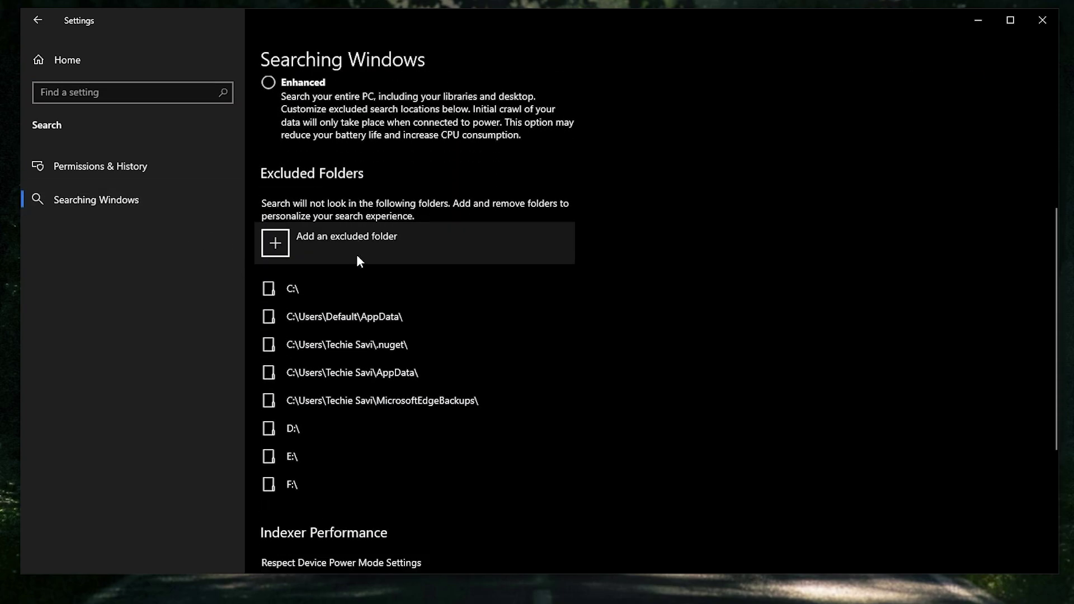
{"action": "scroll", "coordinate": [357, 254], "scroll_direction": "down", "scroll_amount": 5}
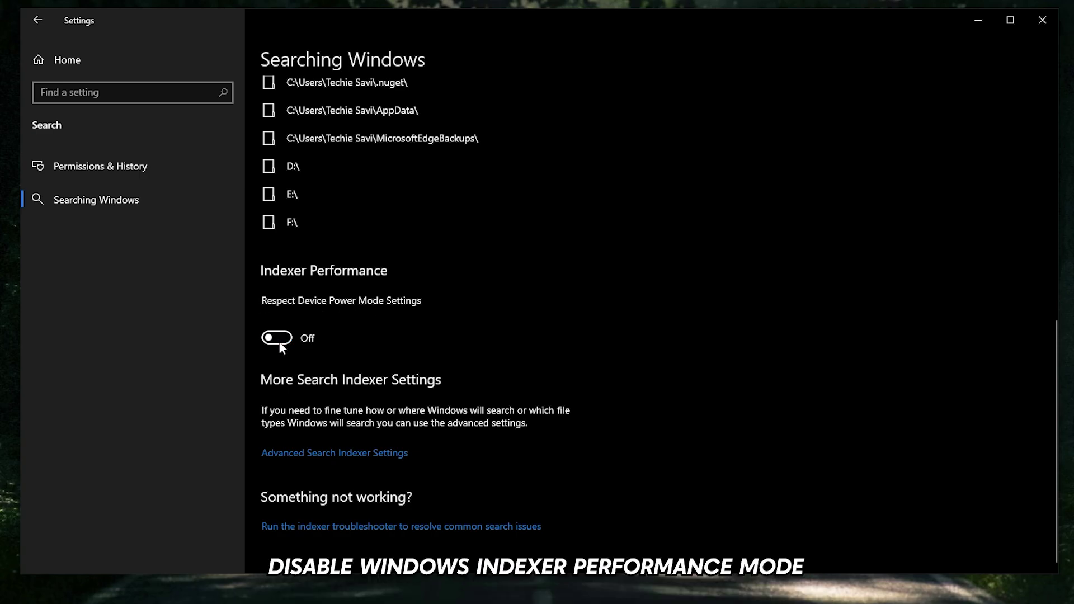
{"action": "left_click", "coordinate": [102, 61]}
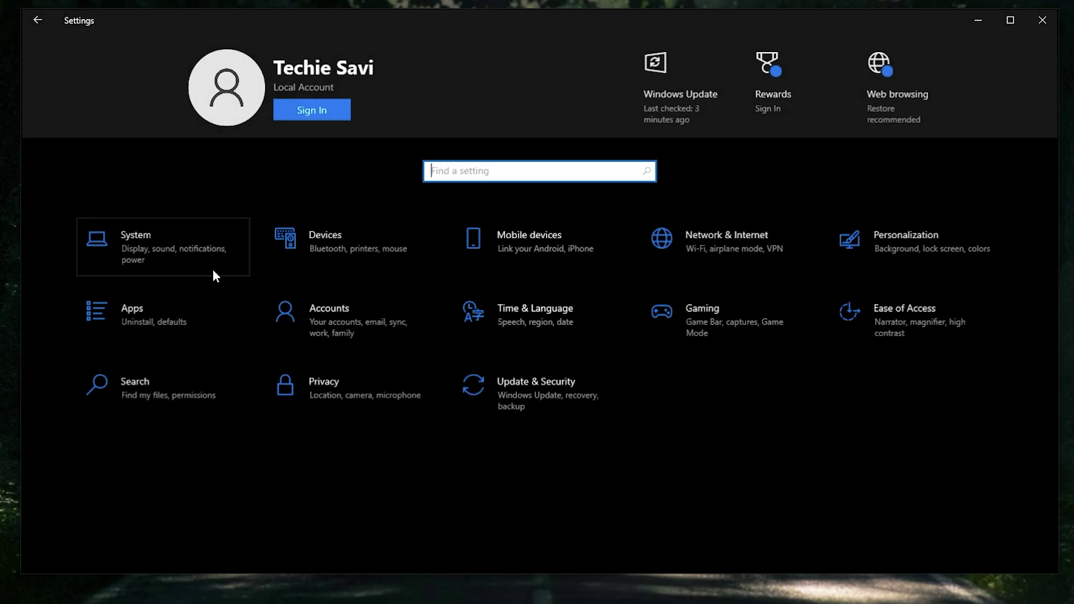
Turn off letting apps run in the background in the Privacy settings and close Settings.
{"action": "left_click", "coordinate": [333, 395]}
{"action": "scroll", "coordinate": [220, 369], "scroll_direction": "down", "scroll_amount": 8}
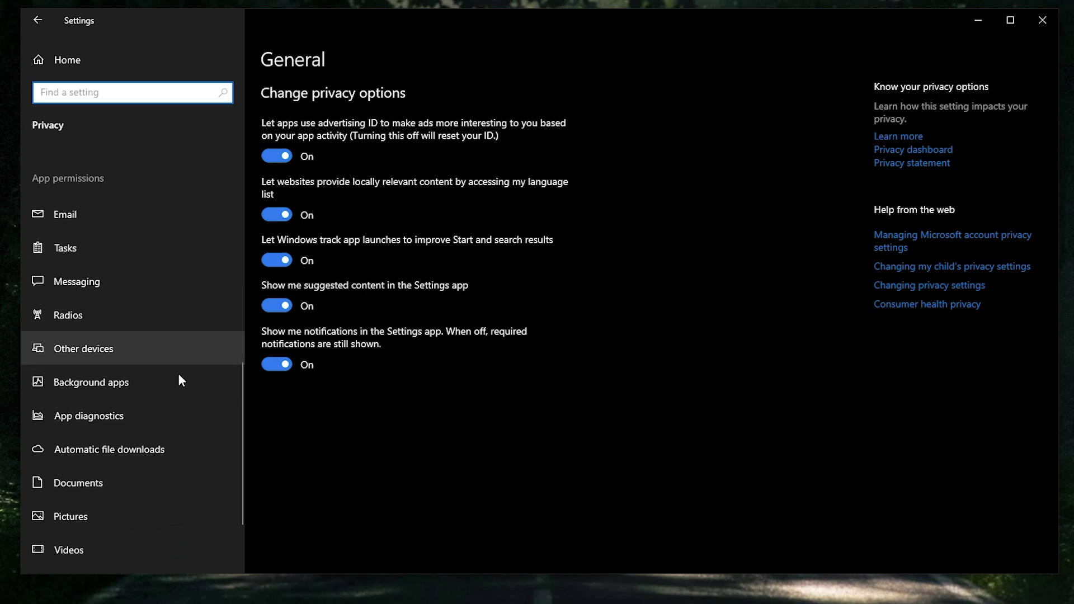
{"action": "scroll", "coordinate": [182, 380], "scroll_direction": "down", "scroll_amount": 2}
{"action": "left_click", "coordinate": [106, 296]}
{"action": "scroll", "coordinate": [407, 394], "scroll_direction": "down", "scroll_amount": 3}
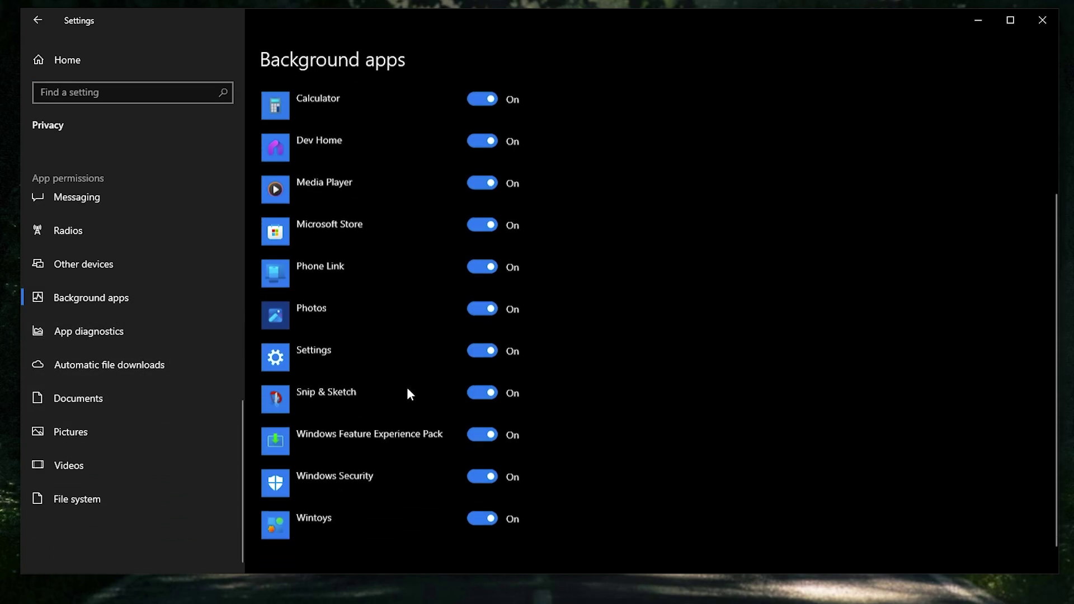
{"action": "scroll", "coordinate": [412, 413], "scroll_direction": "up", "scroll_amount": 4}
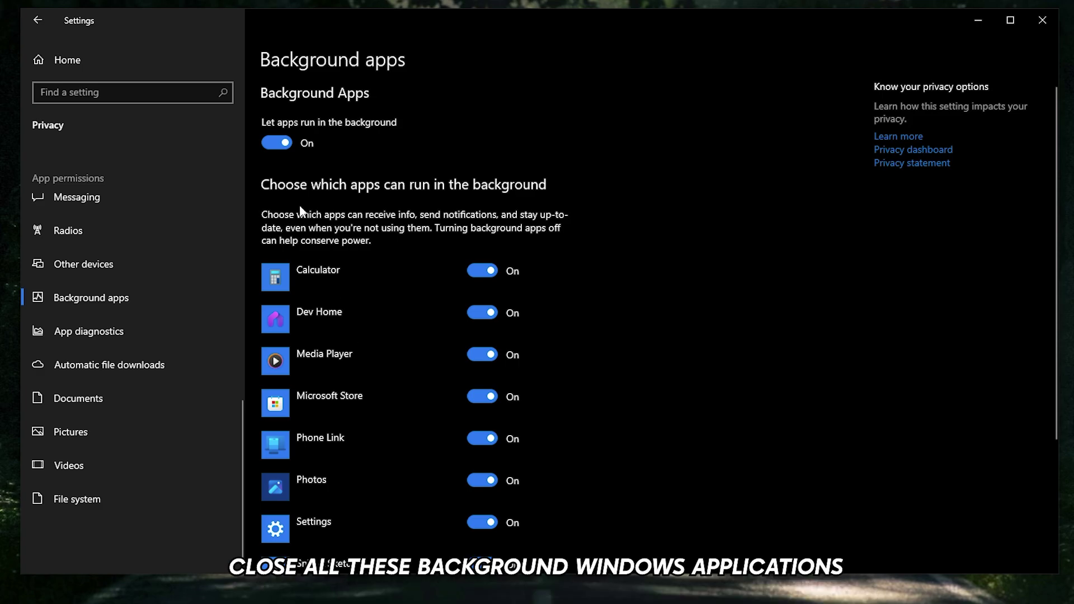
{"action": "left_click", "coordinate": [285, 145]}
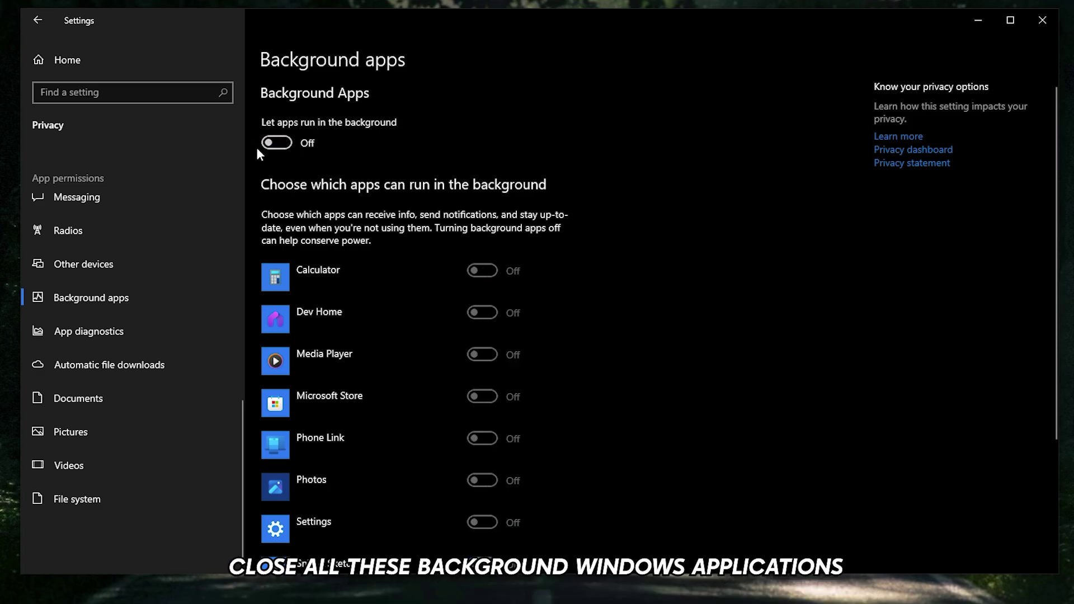
{"action": "left_click", "coordinate": [88, 55]}
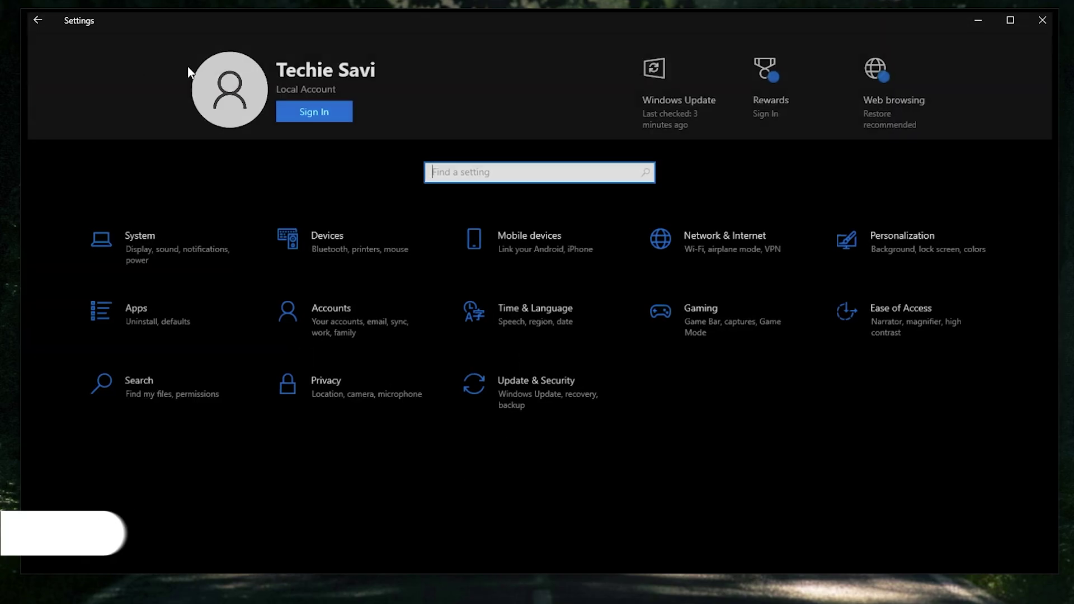
{"action": "left_click", "coordinate": [1042, 20]}
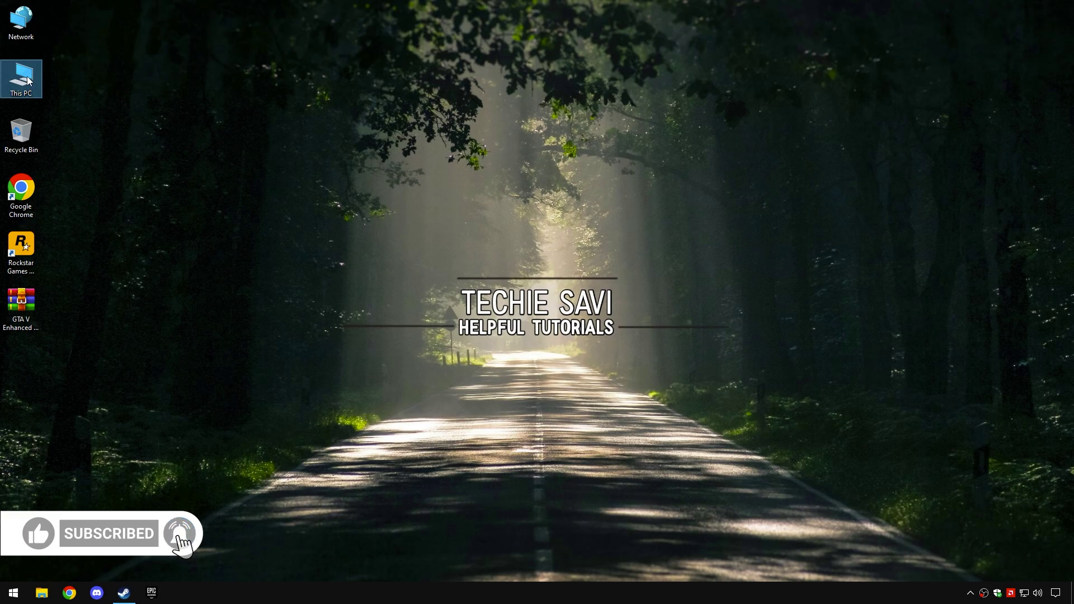
Open the advanced system settings from This PC's properties and bring up Performance Options beside System Properties.
{"action": "right_click", "coordinate": [28, 81]}
{"action": "left_click", "coordinate": [62, 207]}
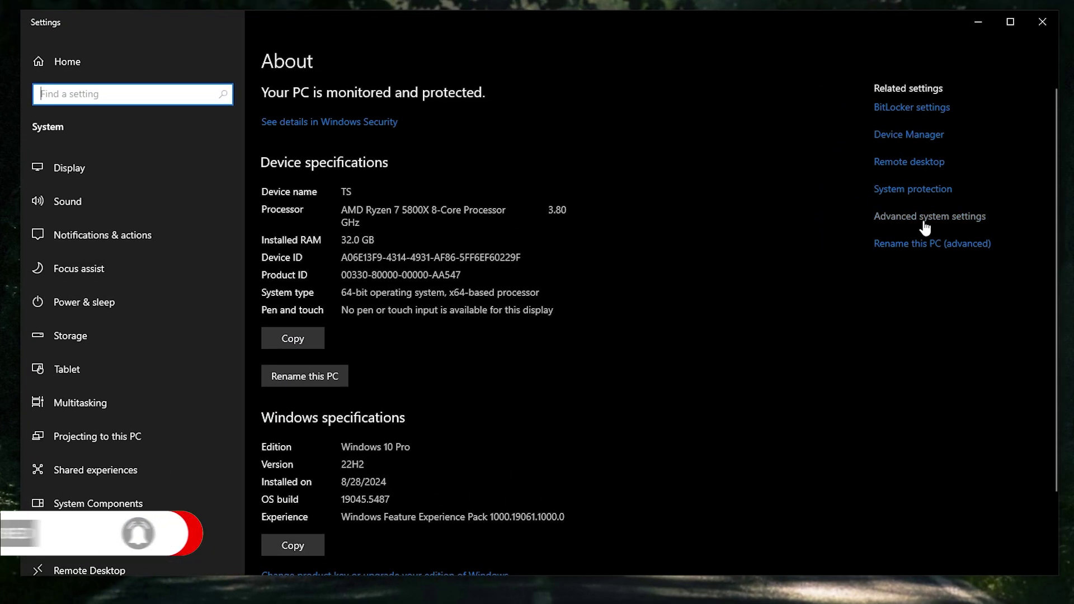
{"action": "left_click", "coordinate": [848, 227]}
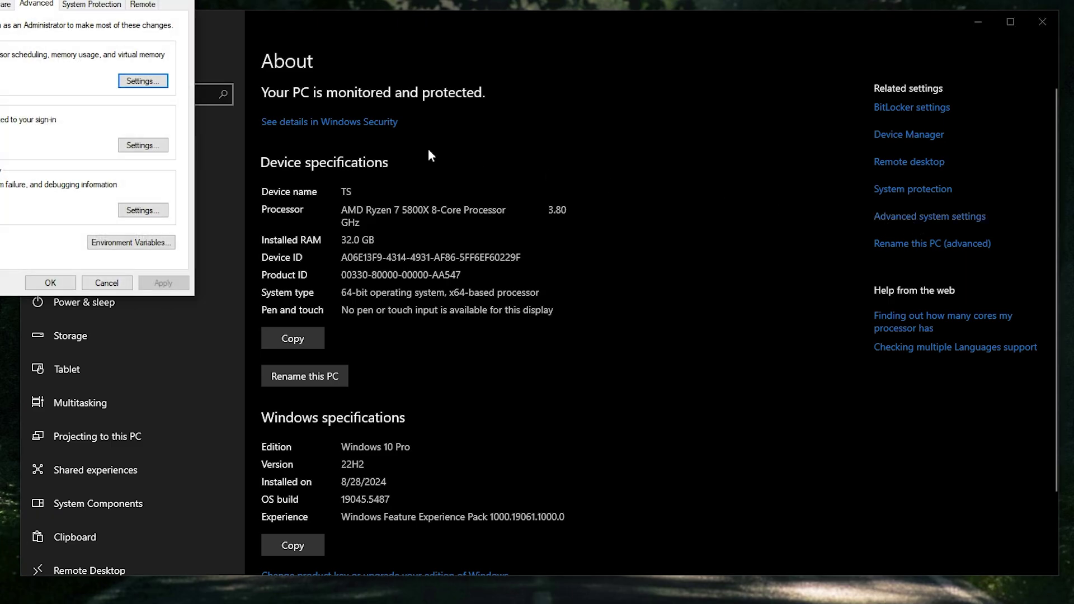
{"action": "left_click_drag", "start_coordinate": [61, 0], "coordinate": [275, 66]}
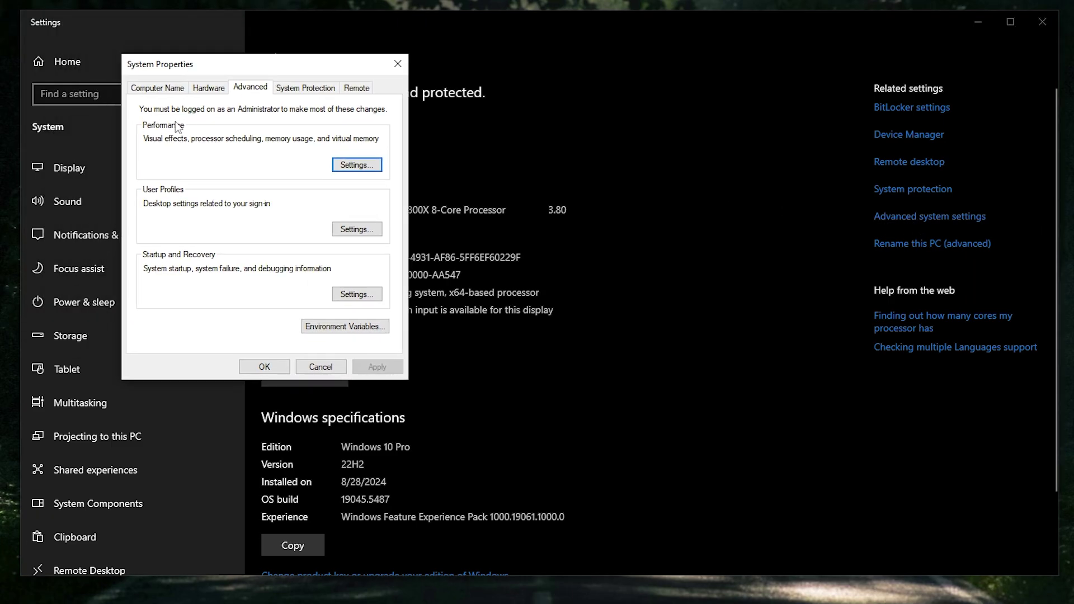
{"action": "left_click", "coordinate": [358, 166]}
{"action": "left_click_drag", "start_coordinate": [311, 127], "coordinate": [577, 45]}
Start from best-performance visual effects and enable window minimize/maximize animation, Peek, translucent selection rectangle, window contents while dragging, slide-open combo boxes and smooth font edges.
{"action": "left_click", "coordinate": [461, 143]}
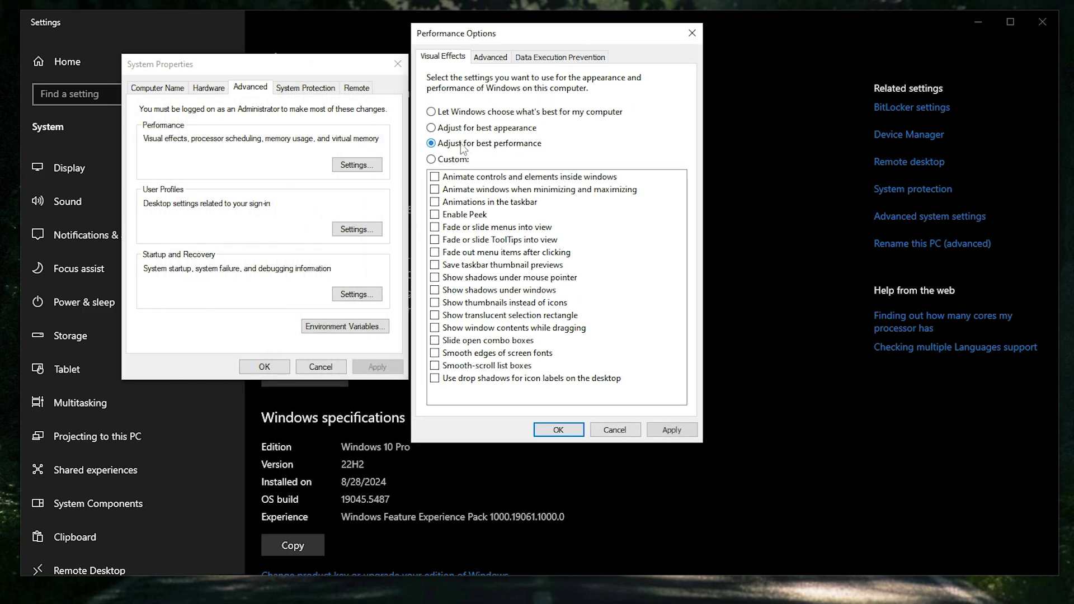
{"action": "left_click", "coordinate": [436, 191]}
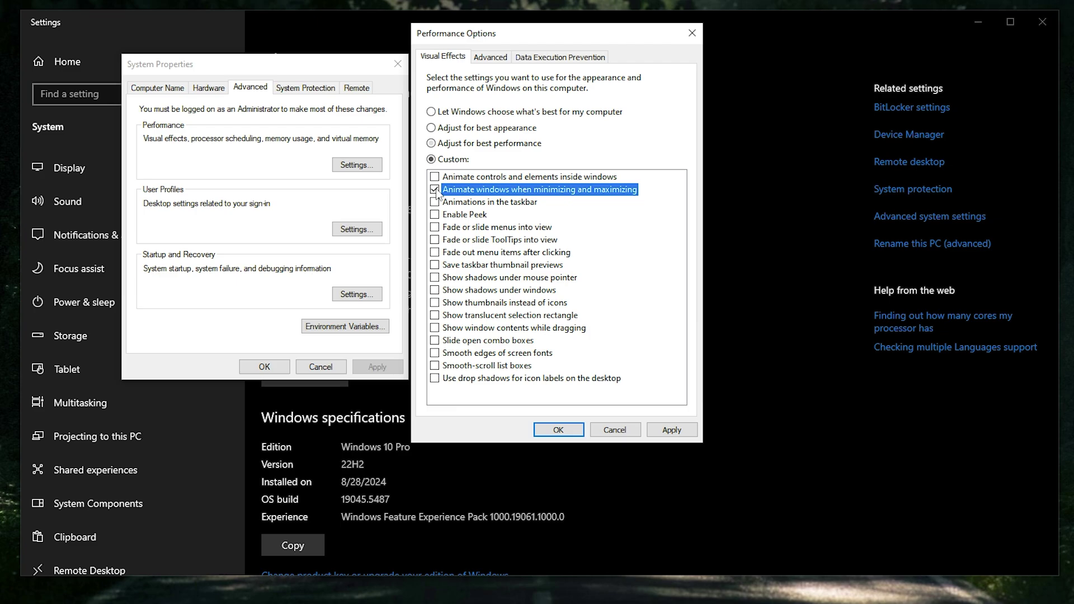
{"action": "left_click", "coordinate": [436, 215]}
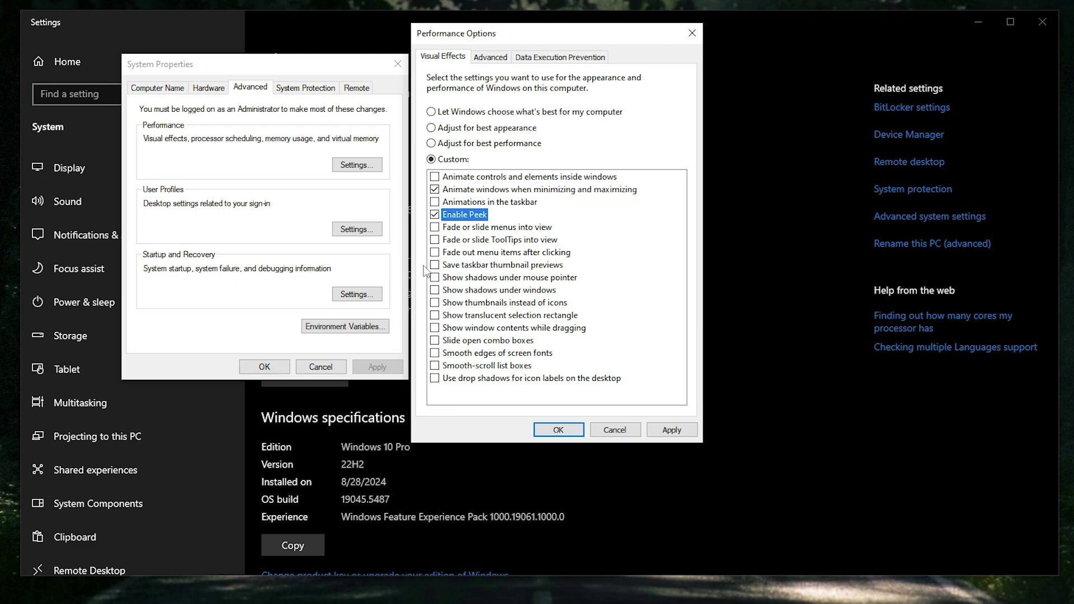
{"action": "left_click", "coordinate": [434, 317]}
{"action": "left_click", "coordinate": [435, 329]}
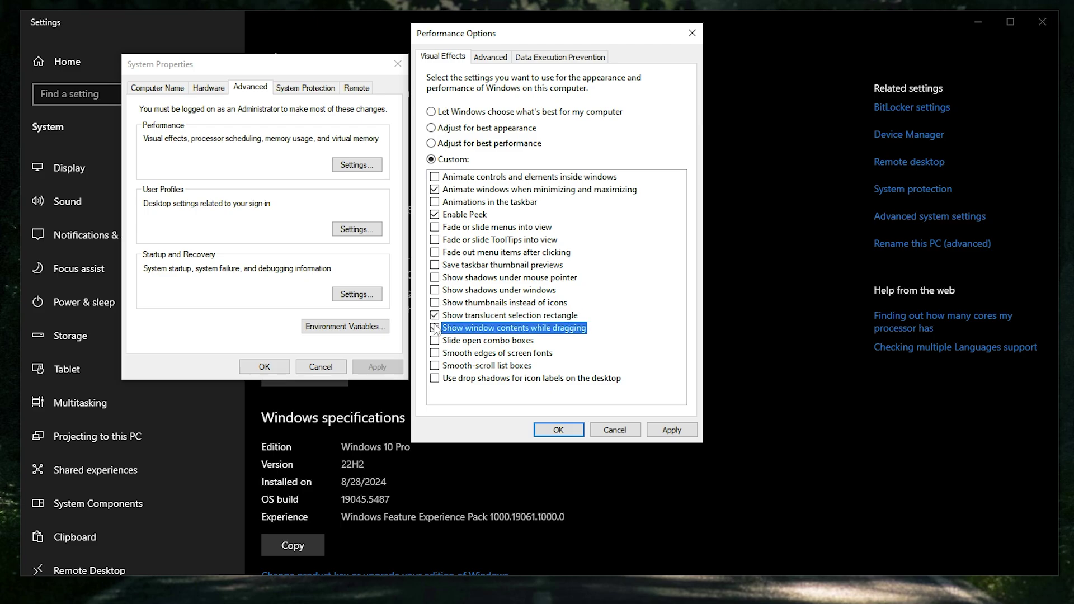
{"action": "left_click", "coordinate": [435, 340]}
{"action": "left_click", "coordinate": [435, 354]}
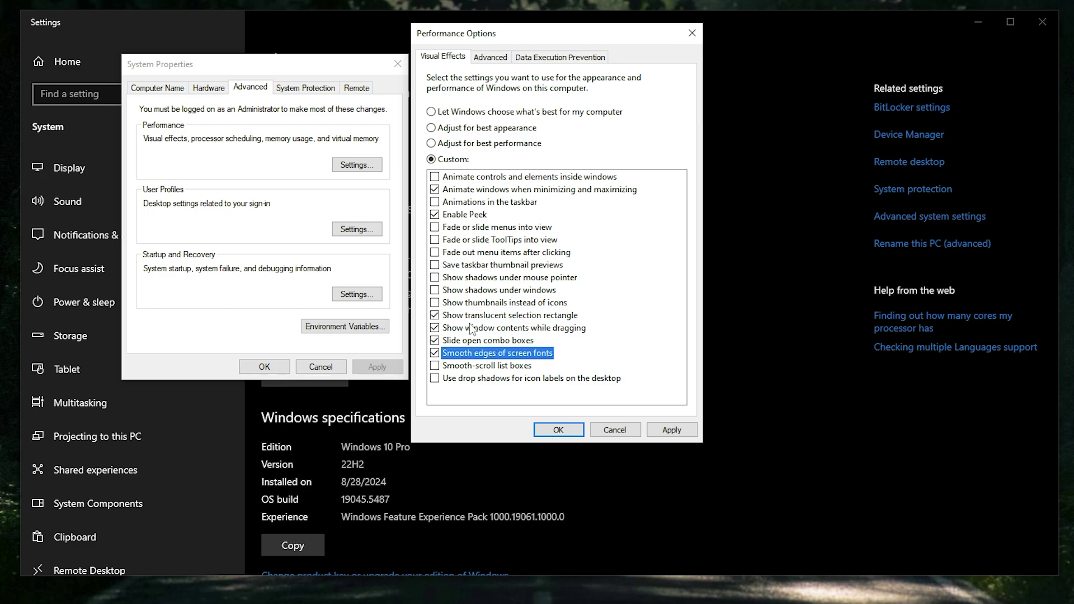
Apply the custom visual effects and close Performance Options, System Properties and the About page.
{"action": "left_click", "coordinate": [671, 432]}
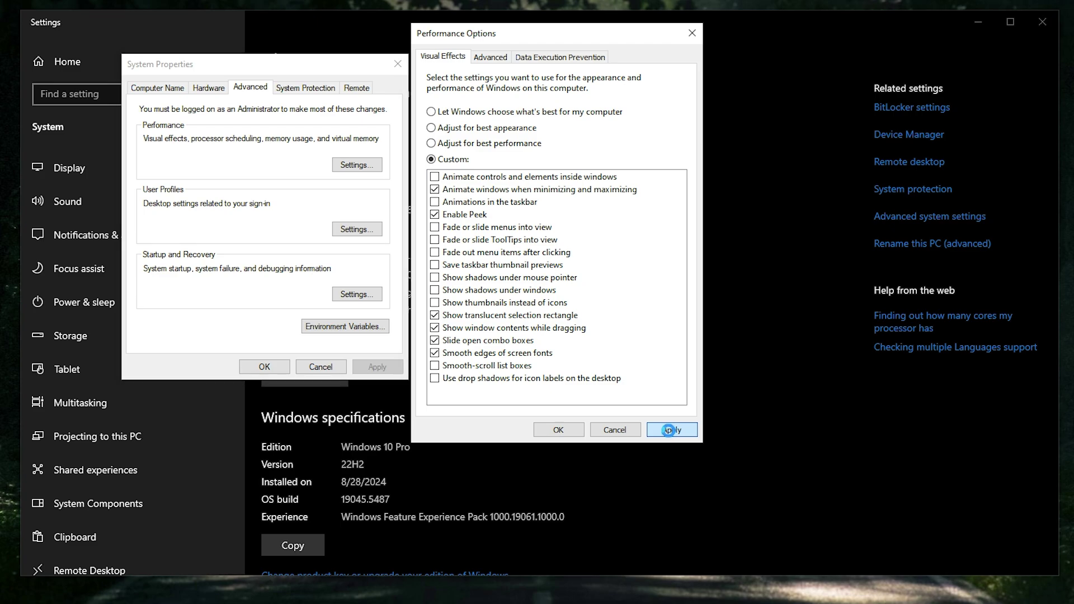
{"action": "left_click", "coordinate": [668, 431]}
{"action": "left_click", "coordinate": [558, 430]}
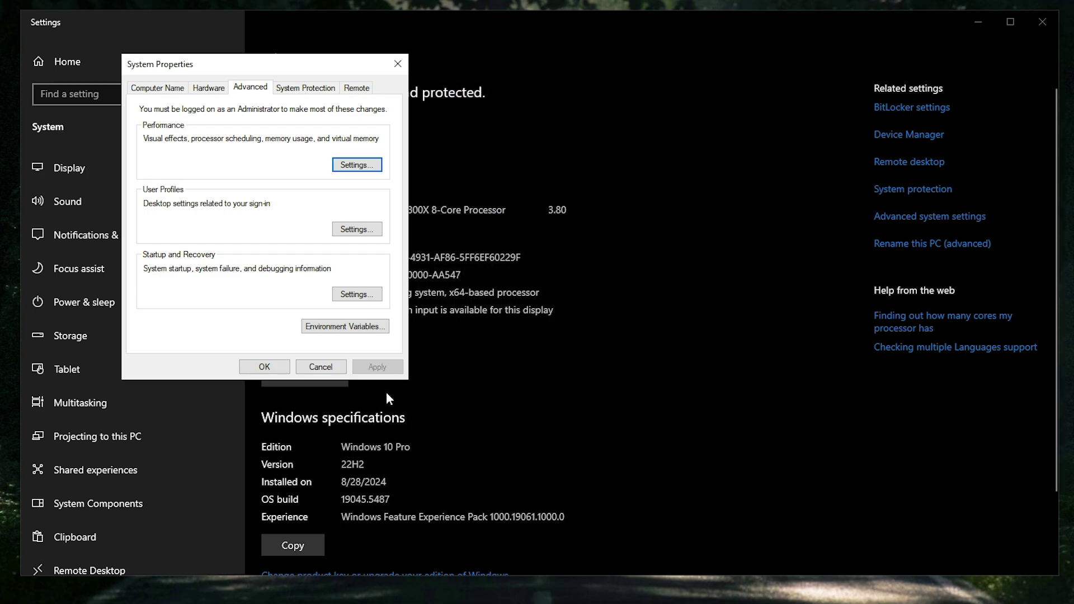
{"action": "left_click", "coordinate": [265, 367]}
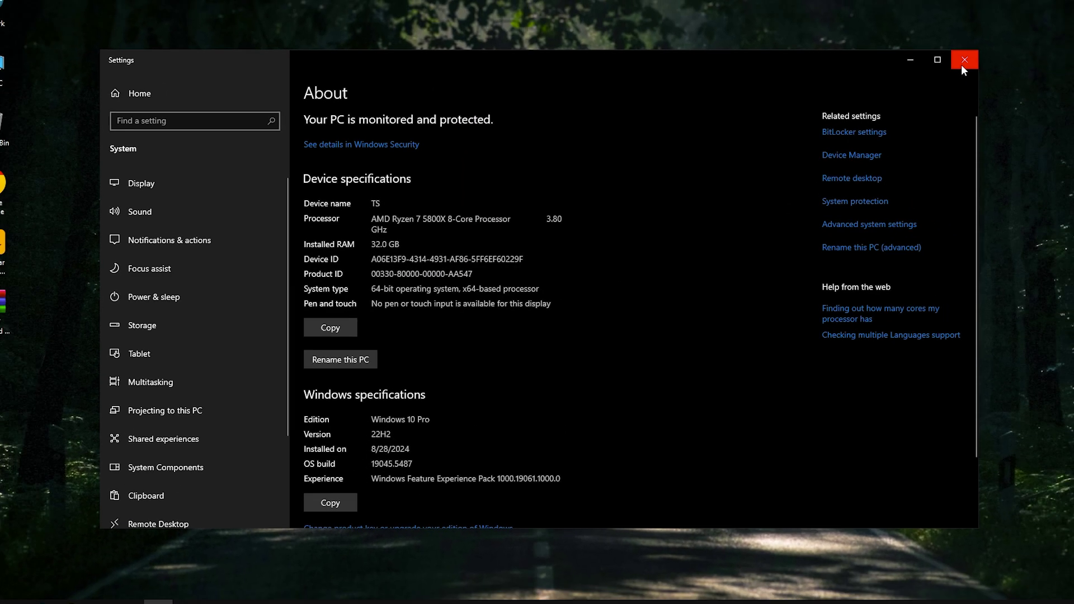
{"action": "left_click", "coordinate": [962, 62]}
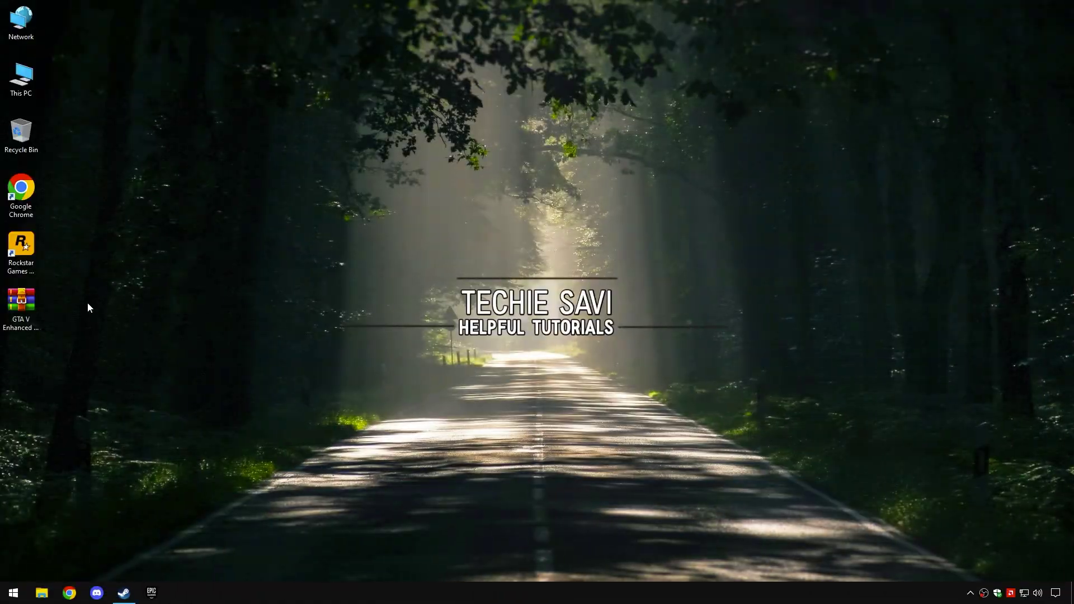
Extract the GTA V Enhanced FPS Boost Optimization PACK folder from its RAR archive to the desktop and close the archive.
{"action": "left_click_drag", "start_coordinate": [18, 306], "coordinate": [446, 222]}
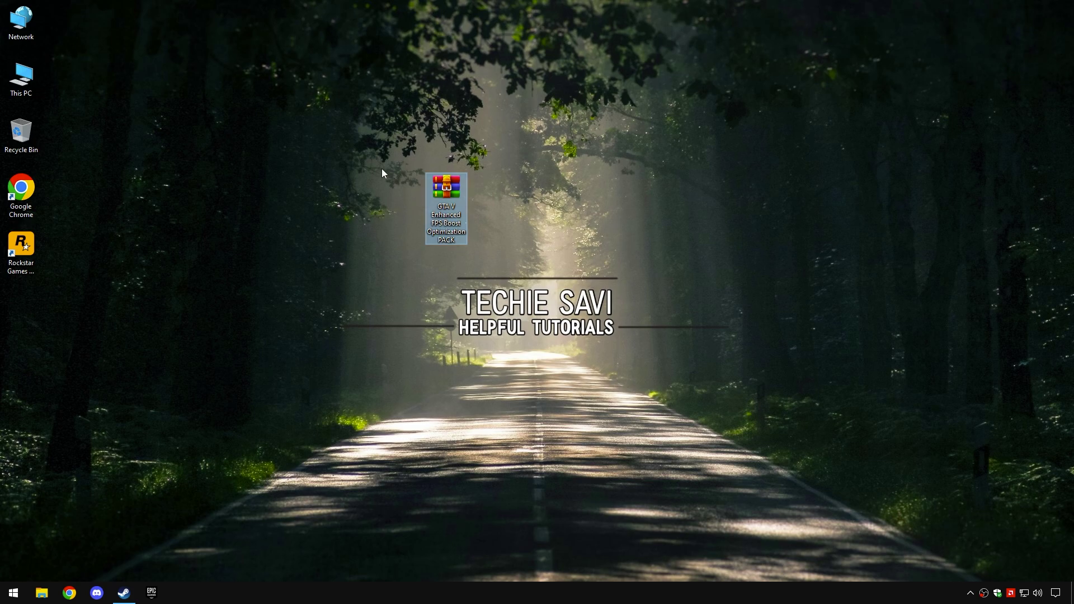
{"action": "left_click_drag", "start_coordinate": [521, 171], "coordinate": [458, 192]}
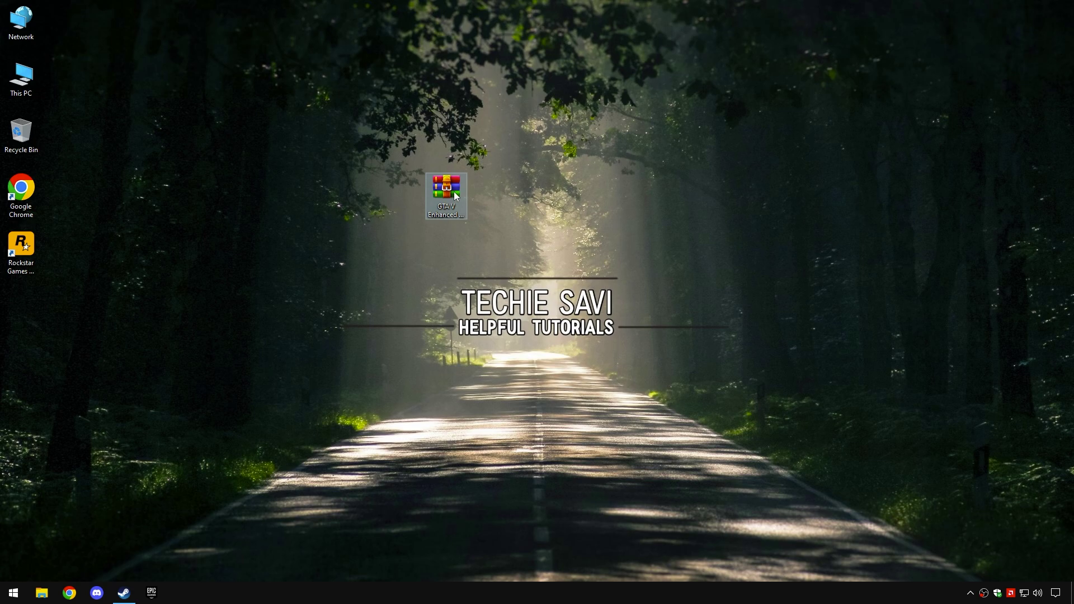
{"action": "double_click", "coordinate": [456, 195]}
{"action": "left_click", "coordinate": [227, 206]}
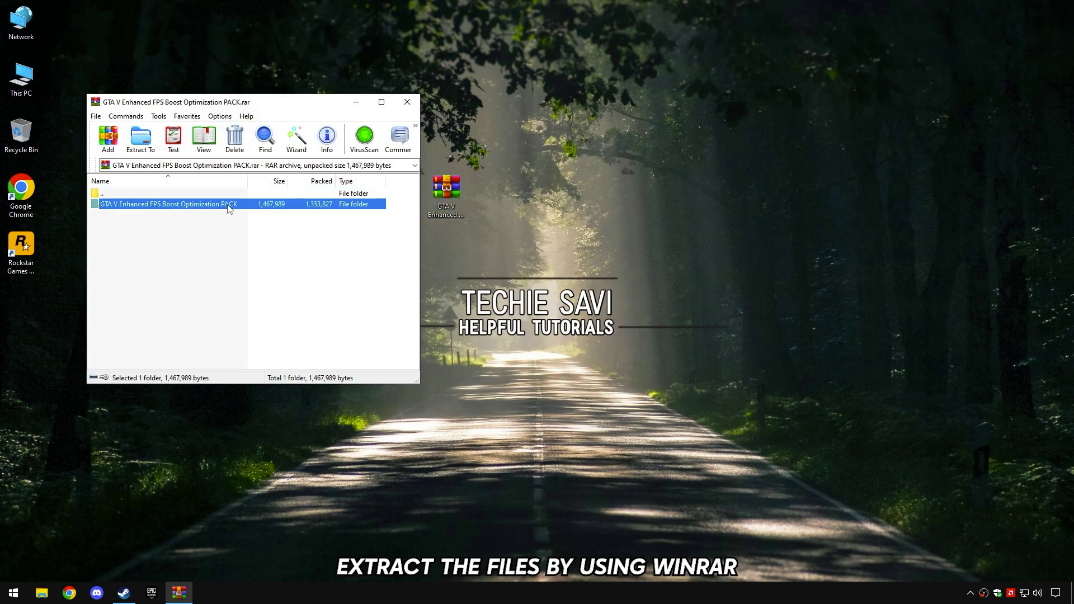
{"action": "left_click_drag", "start_coordinate": [476, 243], "coordinate": [476, 246]}
{"action": "left_click", "coordinate": [407, 102]}
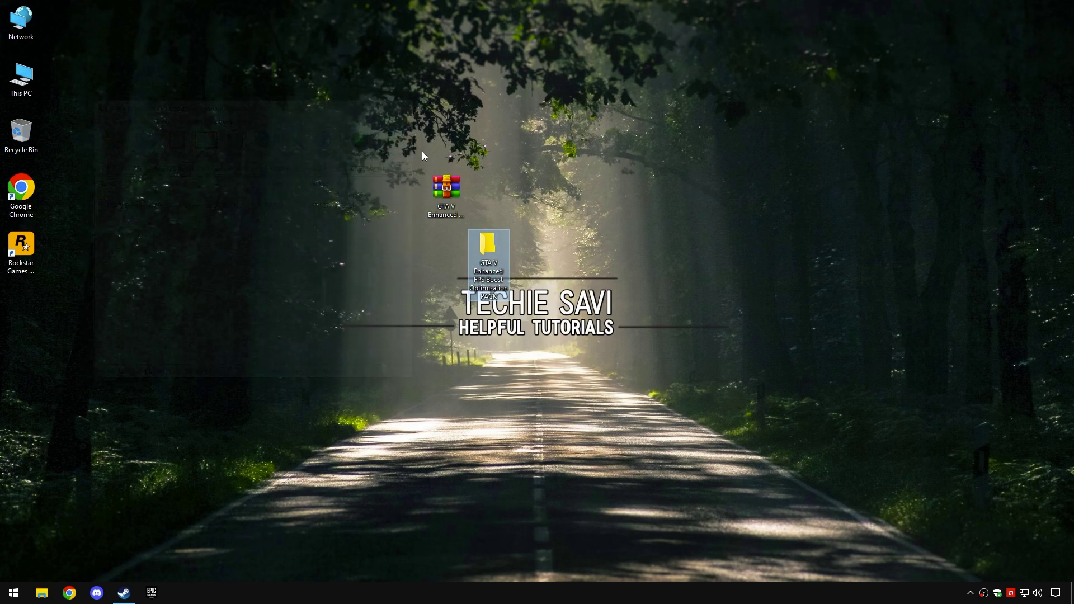
Open the extracted optimization pack and go to its 1 - GTA V Enhanced Priority folder.
{"action": "left_click_drag", "start_coordinate": [564, 215], "coordinate": [445, 270]}
{"action": "double_click", "coordinate": [484, 250]}
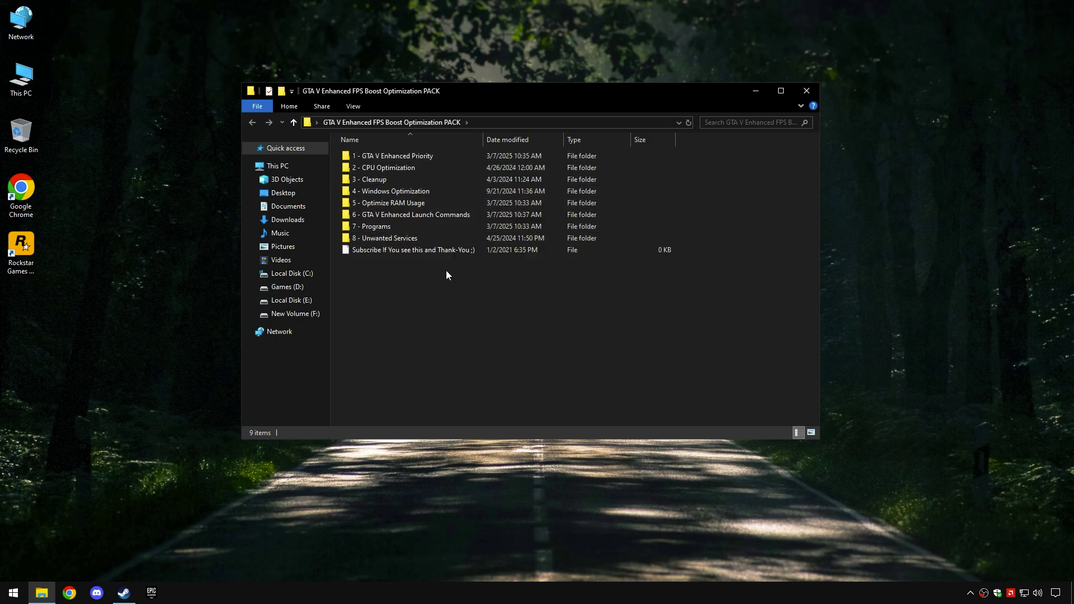
{"action": "left_click", "coordinate": [396, 158]}
{"action": "double_click", "coordinate": [397, 158]}
{"action": "left_click_drag", "start_coordinate": [404, 200], "coordinate": [445, 159]}
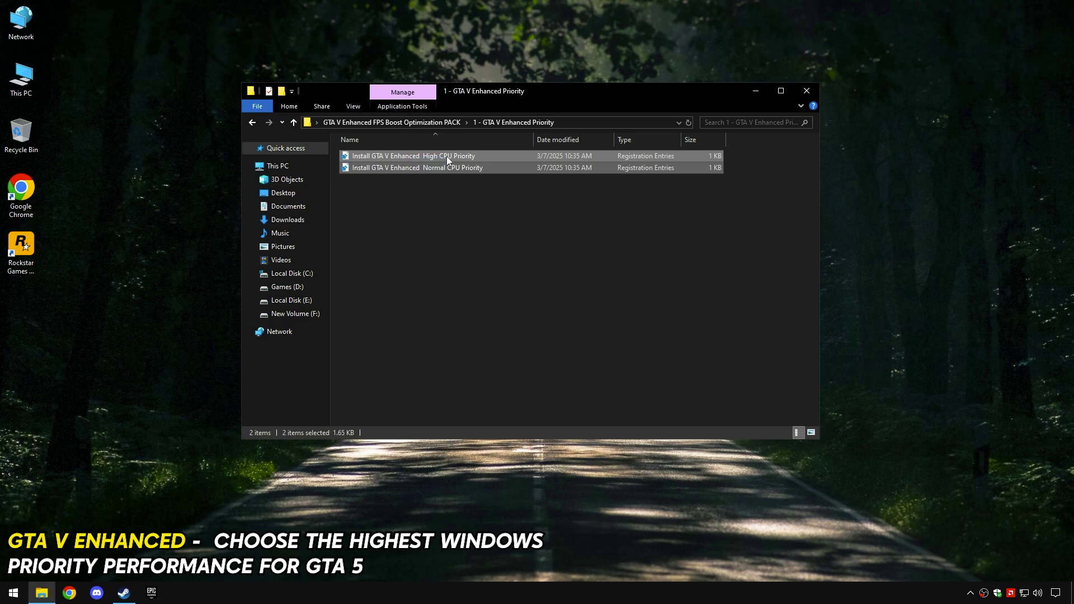
{"action": "left_click", "coordinate": [431, 189]}
Merge the Install GTA V Enhanced High CPU Priority file into the Windows registry.
{"action": "right_click", "coordinate": [416, 156]}
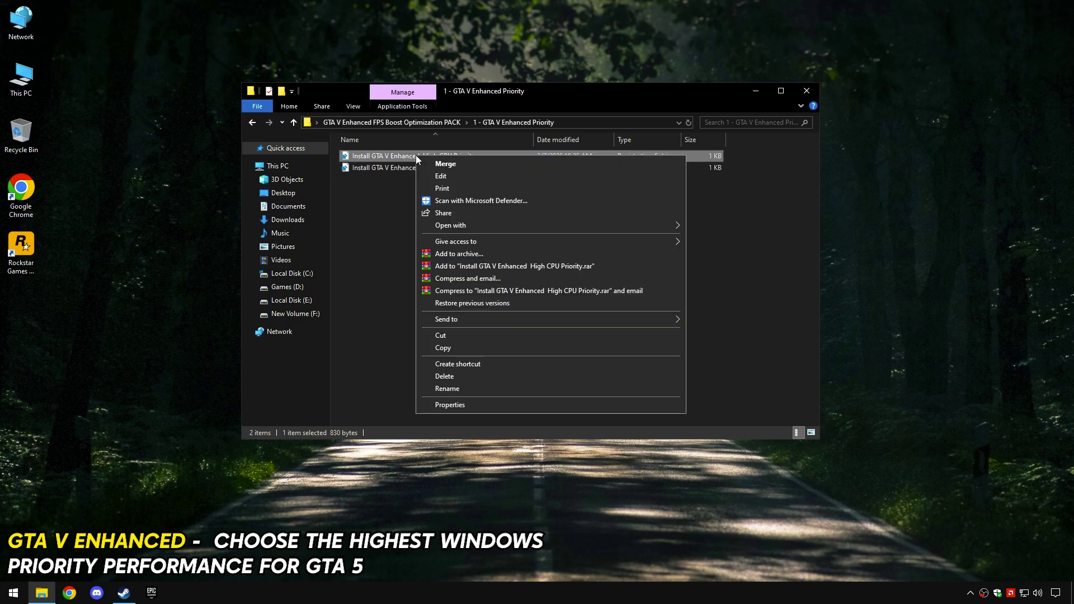
{"action": "left_click", "coordinate": [442, 164]}
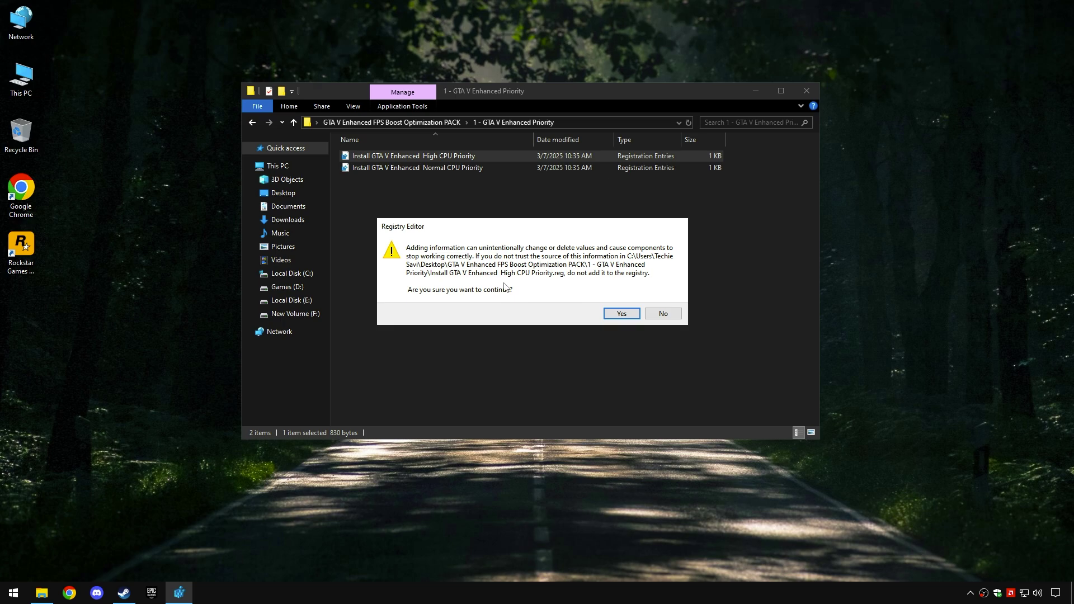
{"action": "left_click", "coordinate": [621, 314]}
{"action": "key", "text": "Return"}
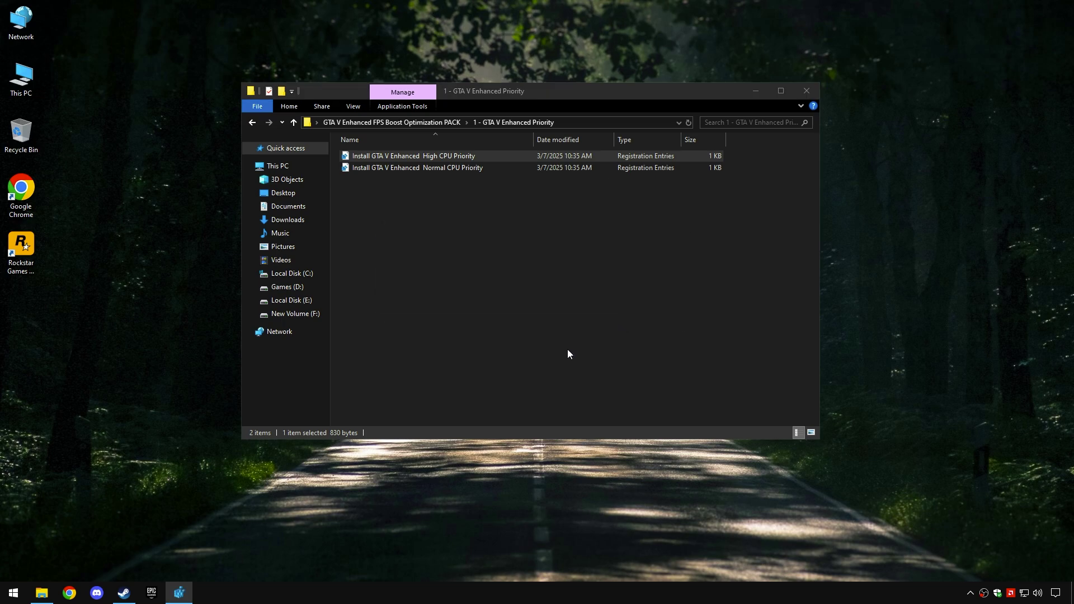
{"action": "mouse_move", "coordinate": [179, 592]}
{"action": "left_click", "coordinate": [198, 567]}
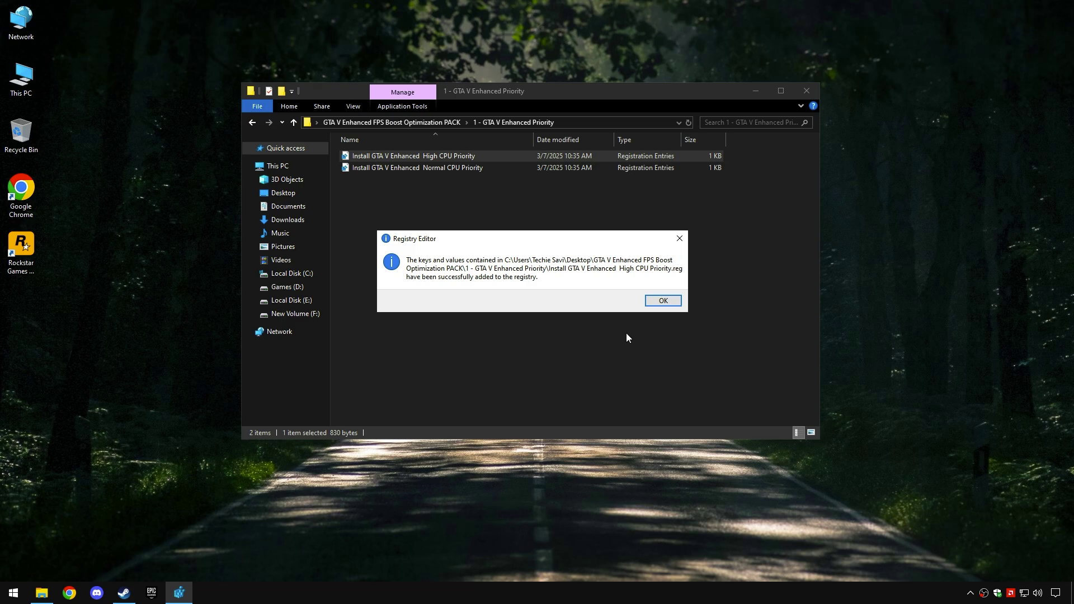
{"action": "left_click", "coordinate": [663, 302]}
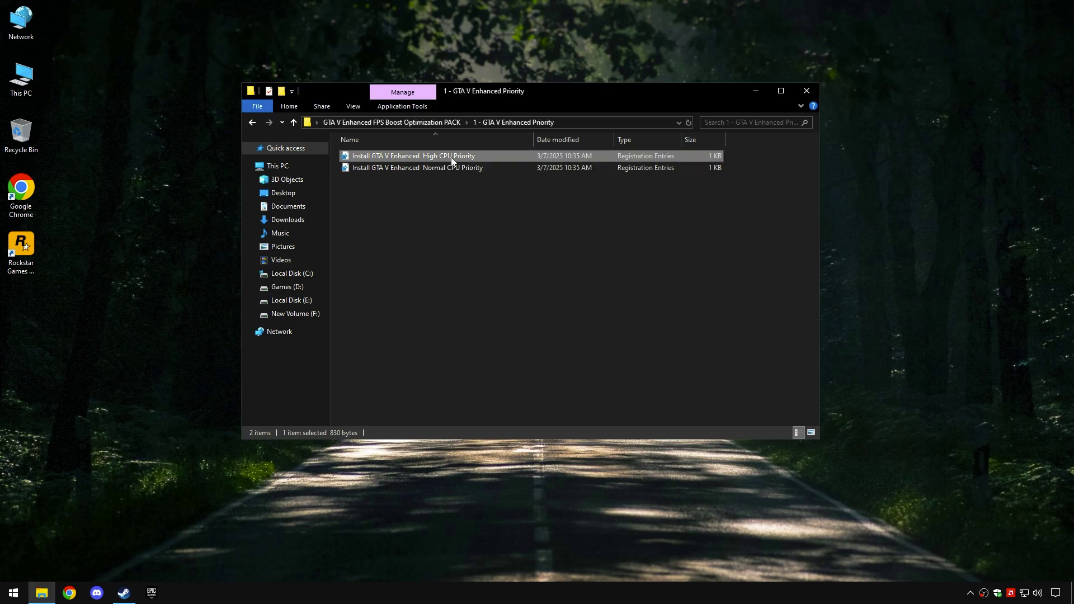
Return to the optimization pack's main folder and open the 2 - CPU Optimization folder.
{"action": "left_click", "coordinate": [433, 123]}
{"action": "left_click", "coordinate": [403, 169]}
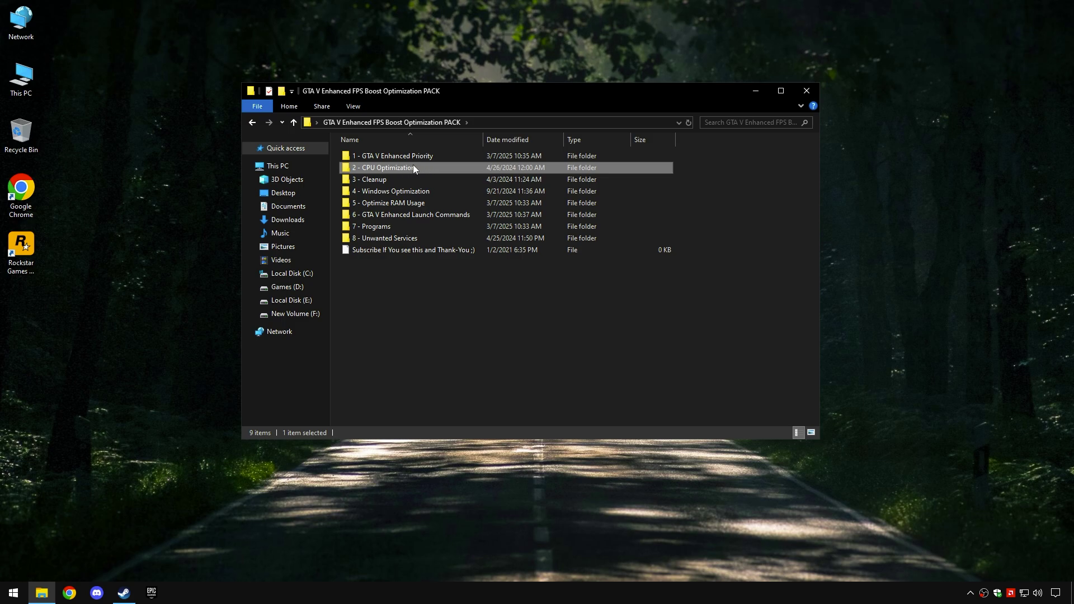
{"action": "double_click", "coordinate": [414, 167]}
Search Windows for Restore Point and open the Create a restore point settings.
{"action": "left_click", "coordinate": [21, 590]}
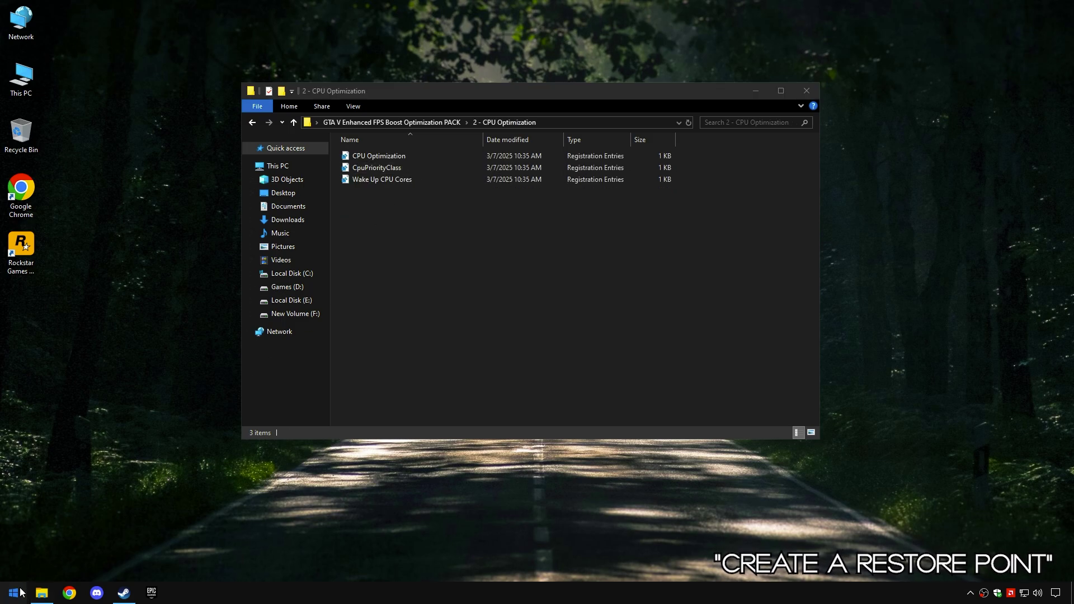
{"action": "type", "text": "Rest"}
{"action": "type", "text": "ore Poi"}
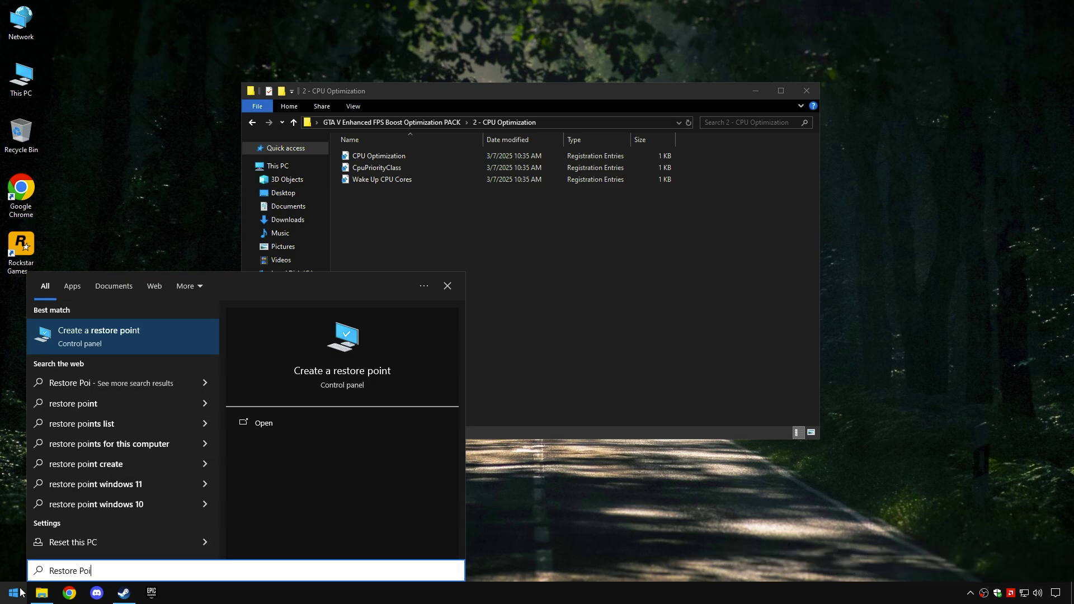
{"action": "type", "text": "nt"}
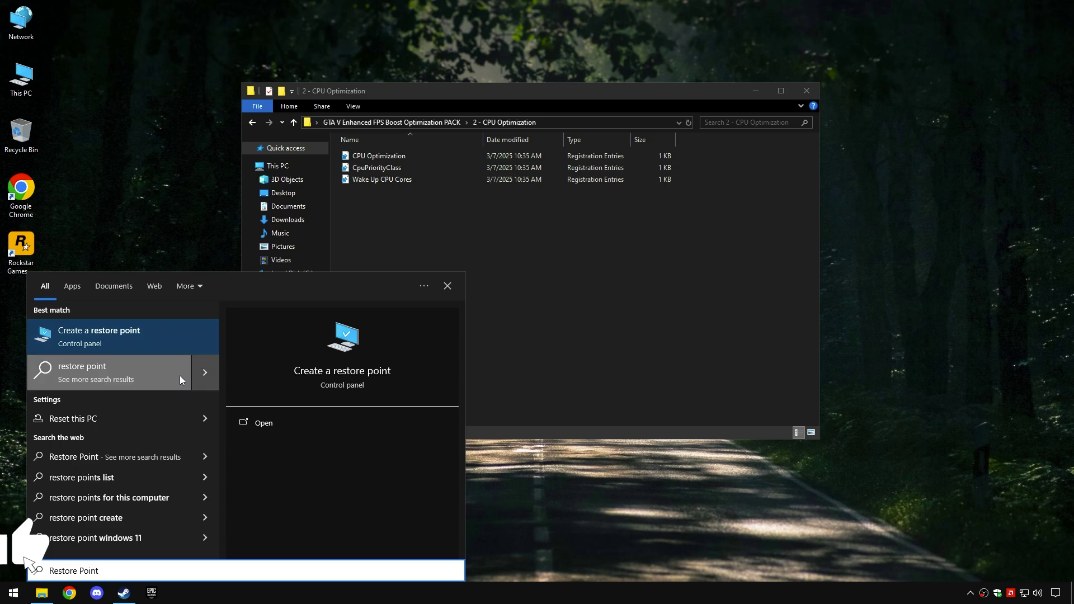
{"action": "left_click", "coordinate": [264, 423]}
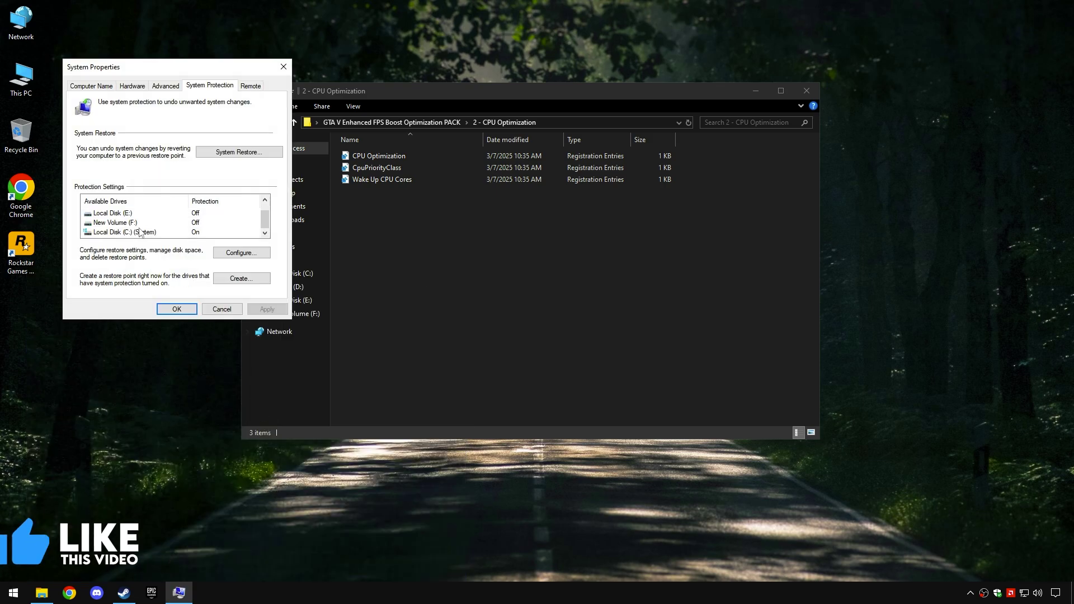
Create a system restore point described as GTA V FPS Boost and close the System Properties dialog.
{"action": "left_click", "coordinate": [242, 278]}
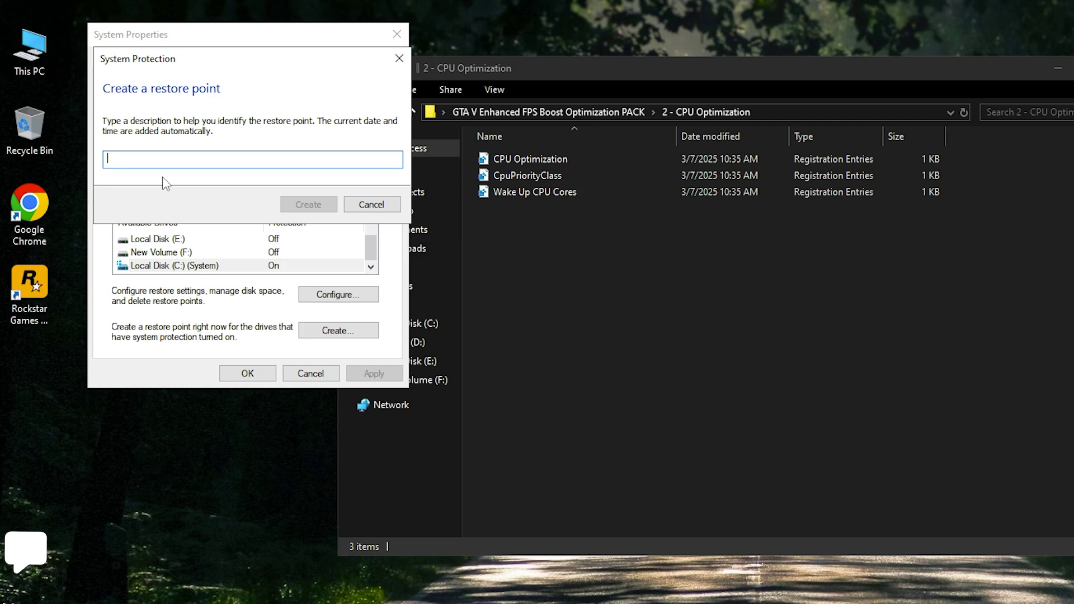
{"action": "type", "text": "G"}
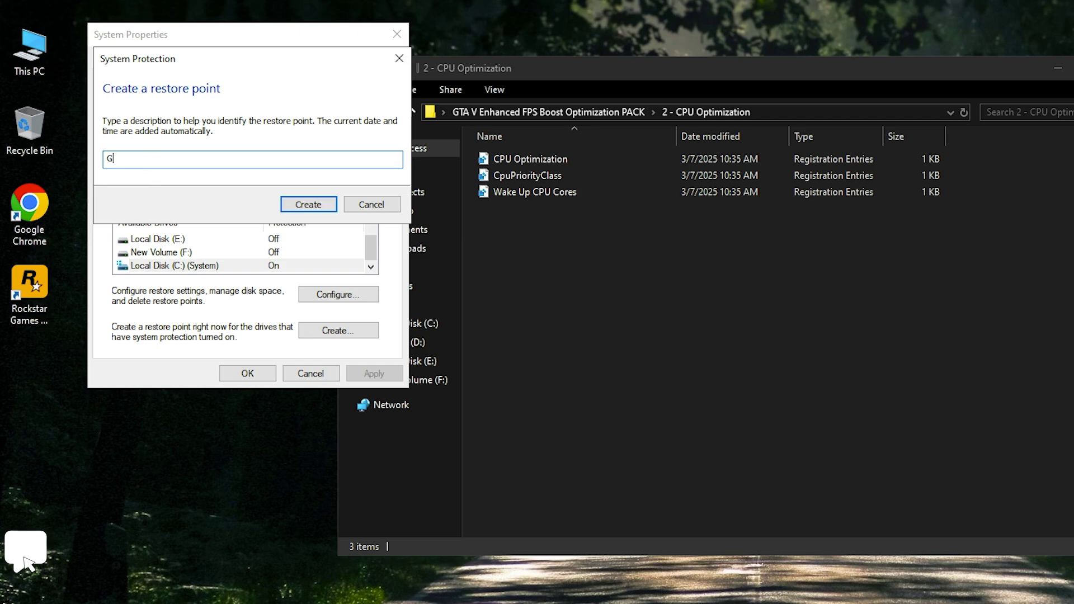
{"action": "type", "text": "TA V FPS Boost"}
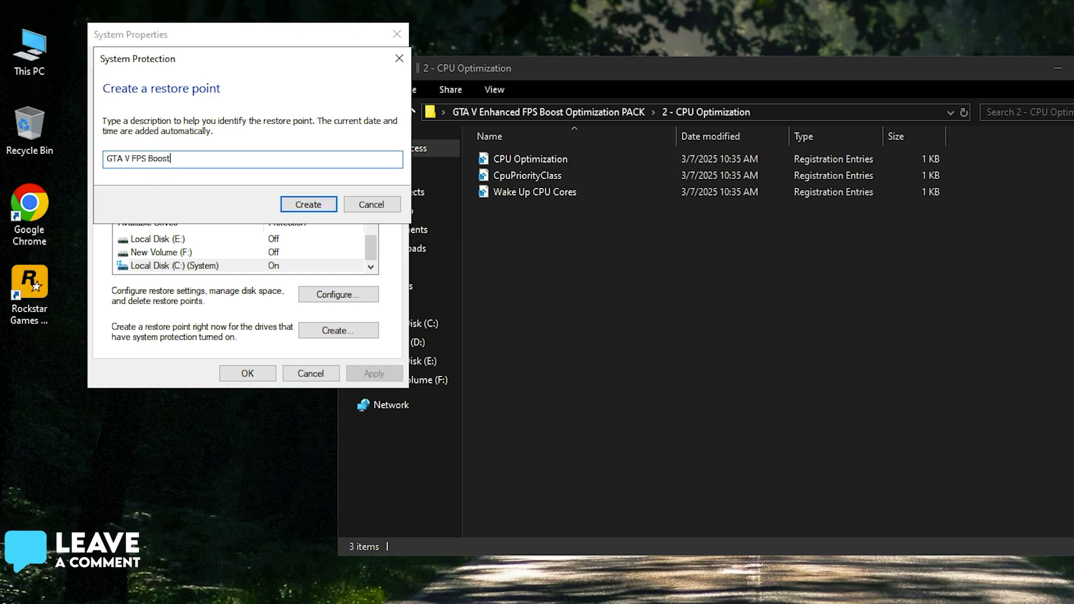
{"action": "key", "text": "ctrl+a"}
{"action": "left_click", "coordinate": [308, 204]}
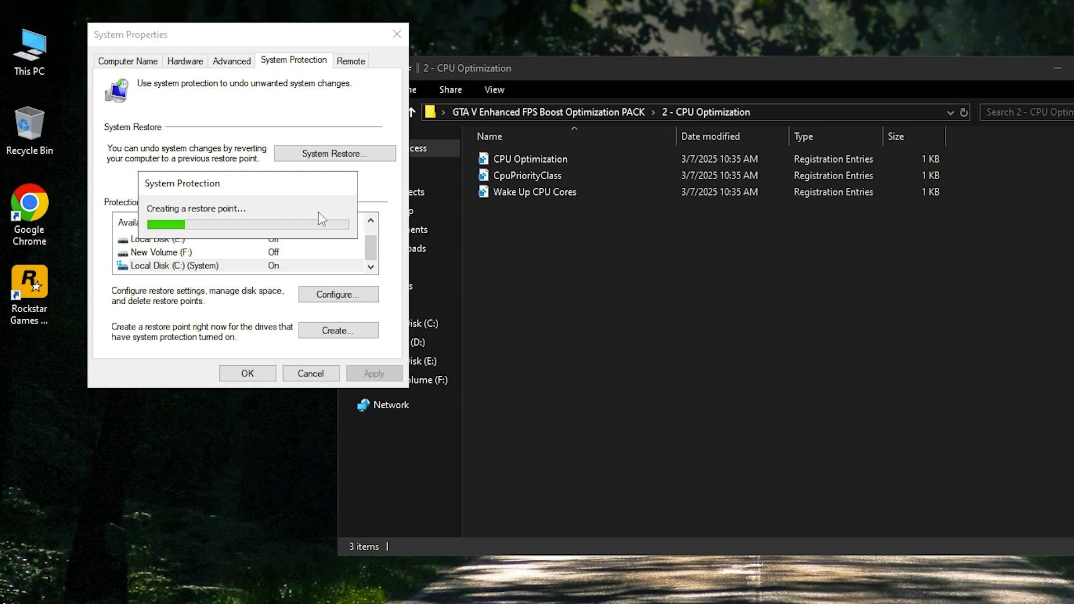
{"action": "left_click", "coordinate": [321, 219]}
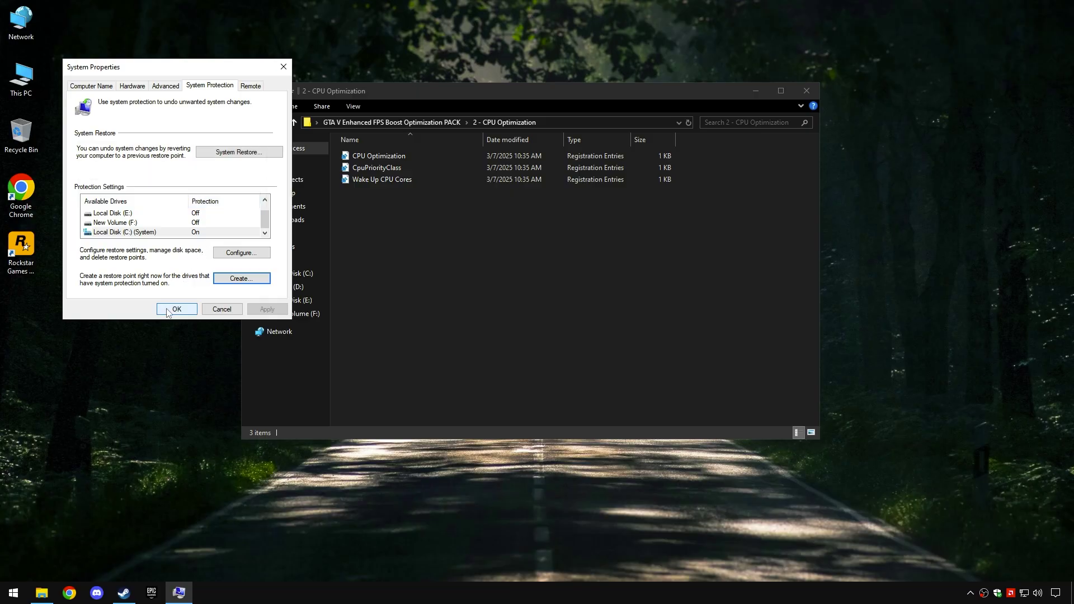
{"action": "left_click", "coordinate": [175, 309]}
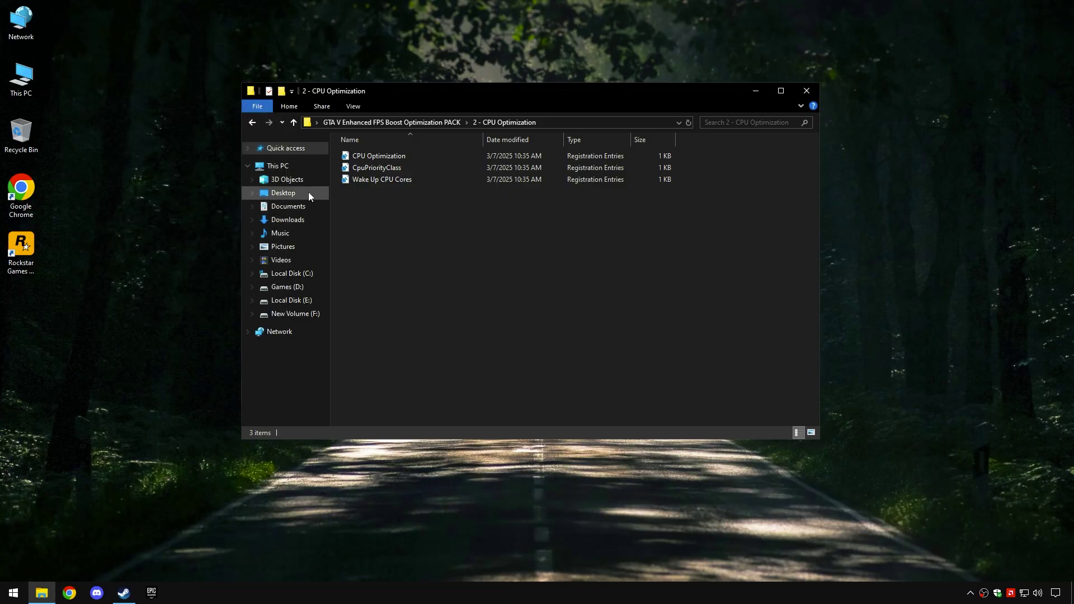
Merge the CPU Optimization and CpuPriorityClass files from the 2 - CPU Optimization folder into the Windows registry.
{"action": "double_click", "coordinate": [359, 157]}
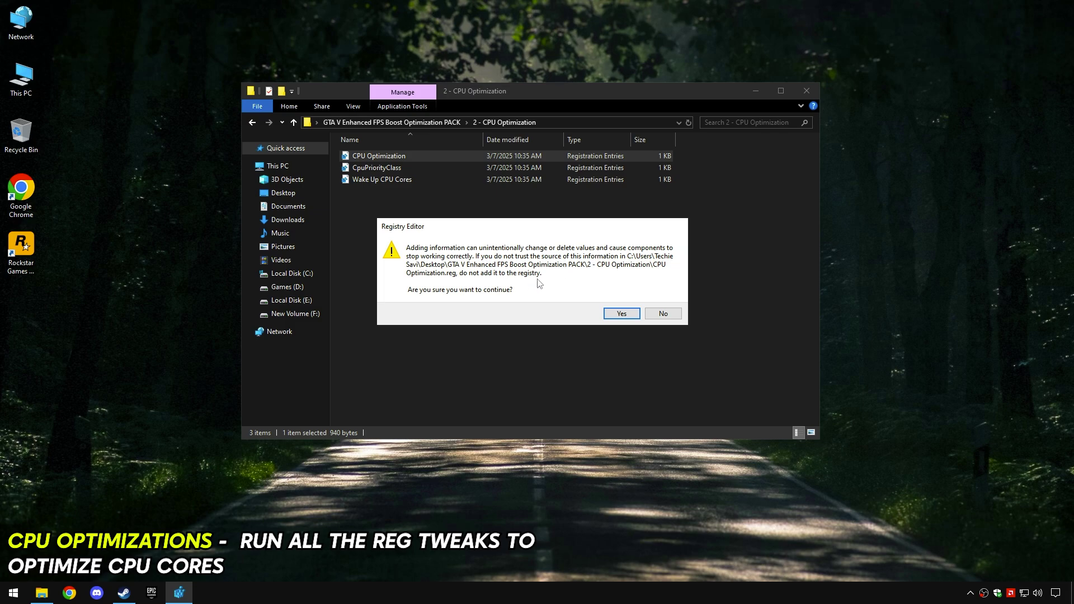
{"action": "left_click", "coordinate": [622, 315]}
{"action": "left_click", "coordinate": [665, 299]}
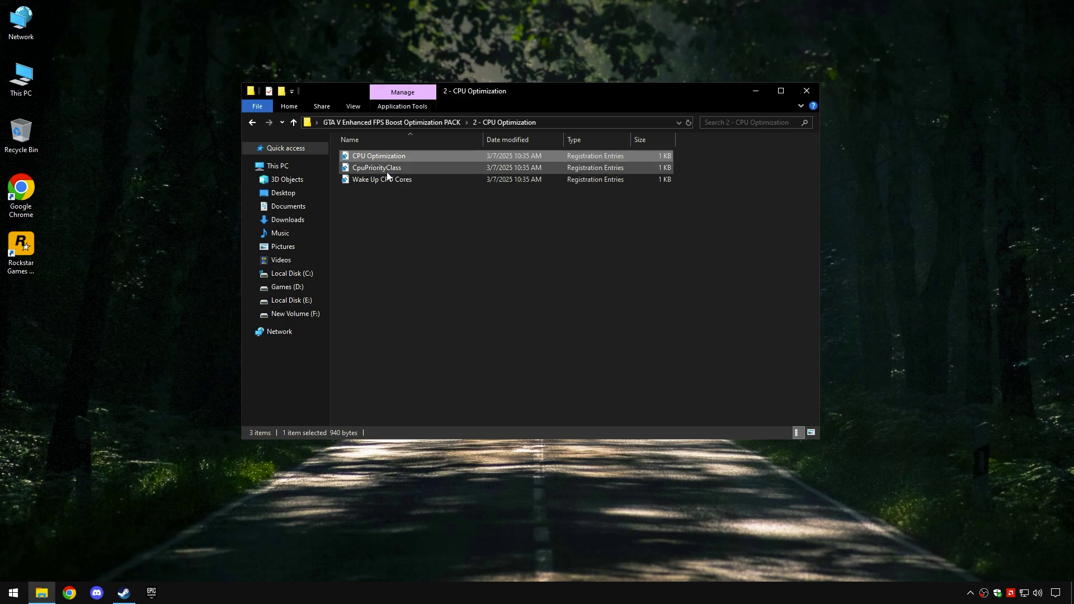
{"action": "double_click", "coordinate": [377, 168]}
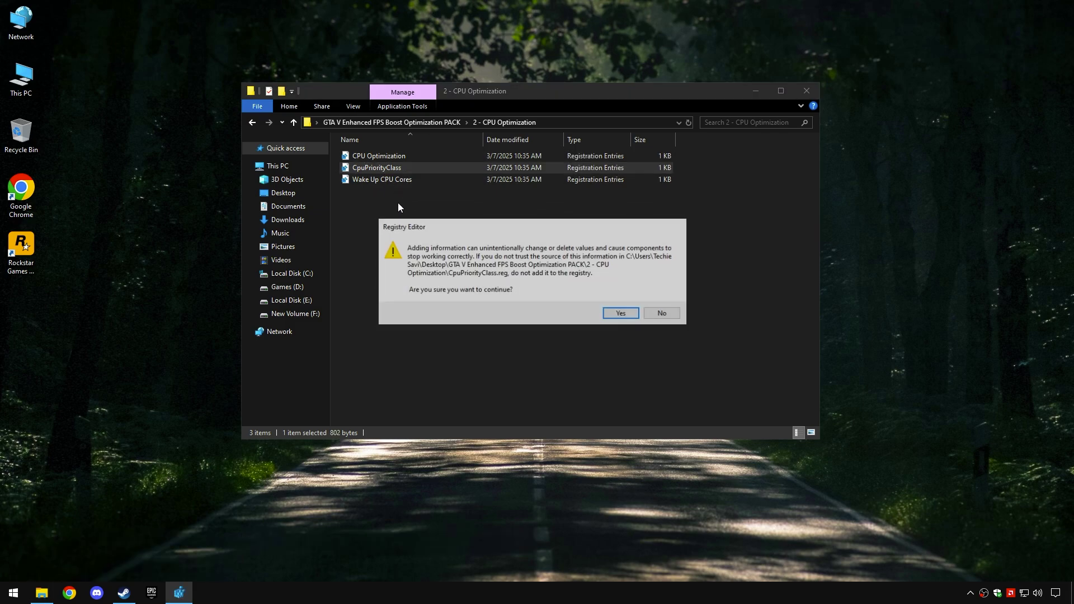
{"action": "left_click", "coordinate": [622, 313]}
{"action": "key", "text": "Return"}
Merge the Wake Up CPU Cores file into the Windows registry.
{"action": "double_click", "coordinate": [383, 178]}
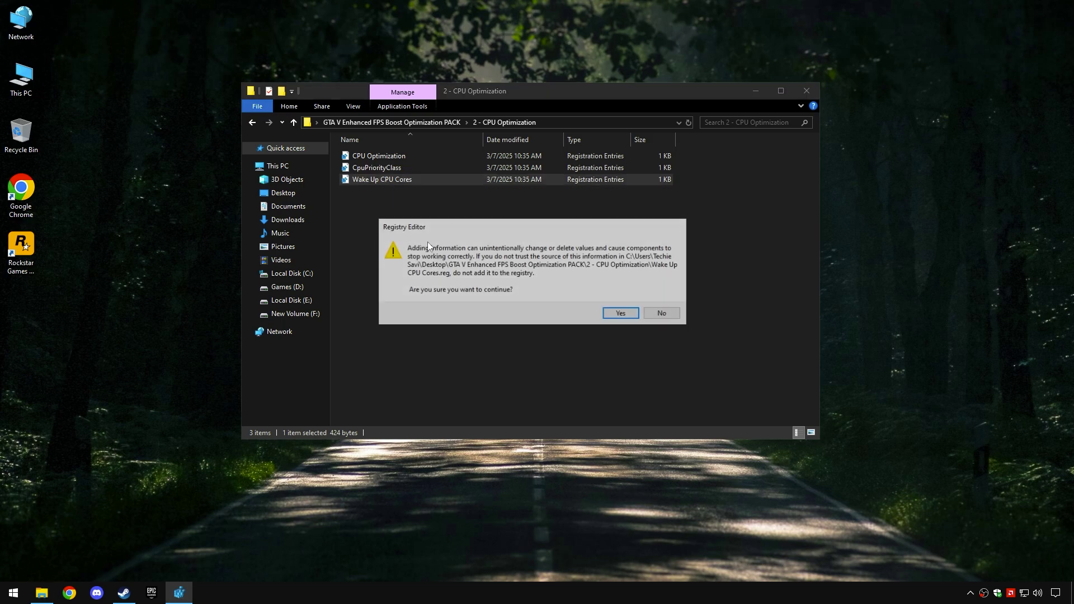
{"action": "left_click", "coordinate": [623, 313]}
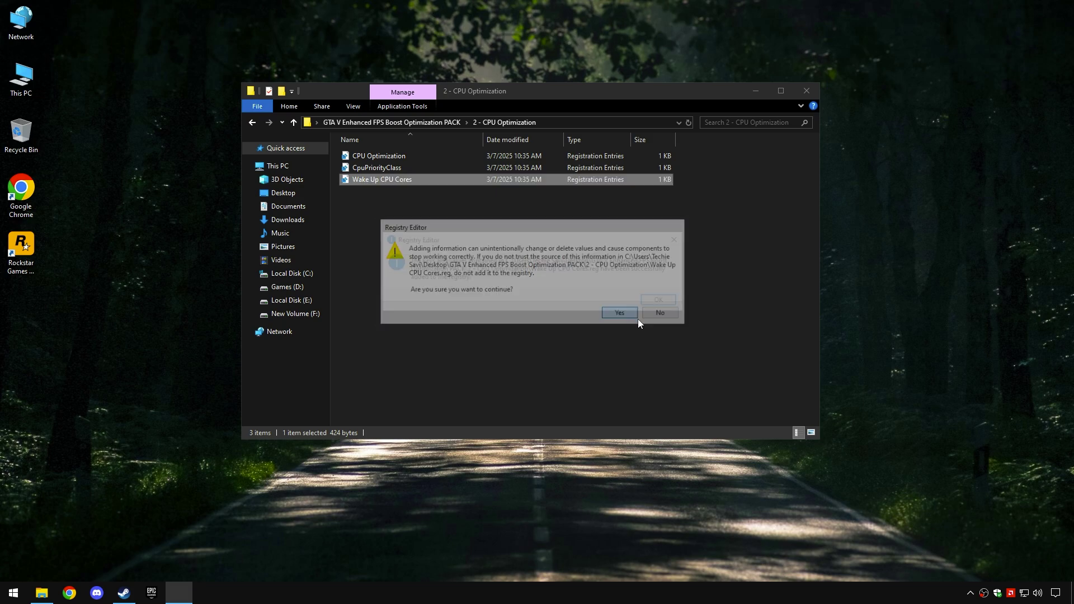
{"action": "left_click", "coordinate": [633, 300]}
Go to the pack's 3 - Cleanup folder, run Clean Temporary Files as administrator to delete all temporary files, and close its console window.
{"action": "left_click", "coordinate": [411, 123]}
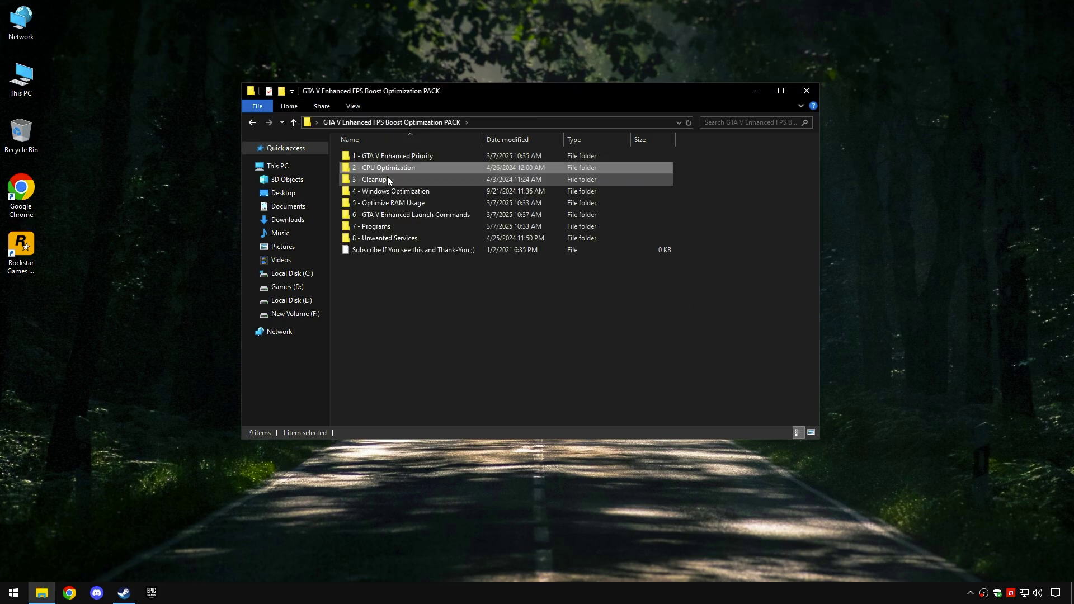
{"action": "double_click", "coordinate": [377, 179]}
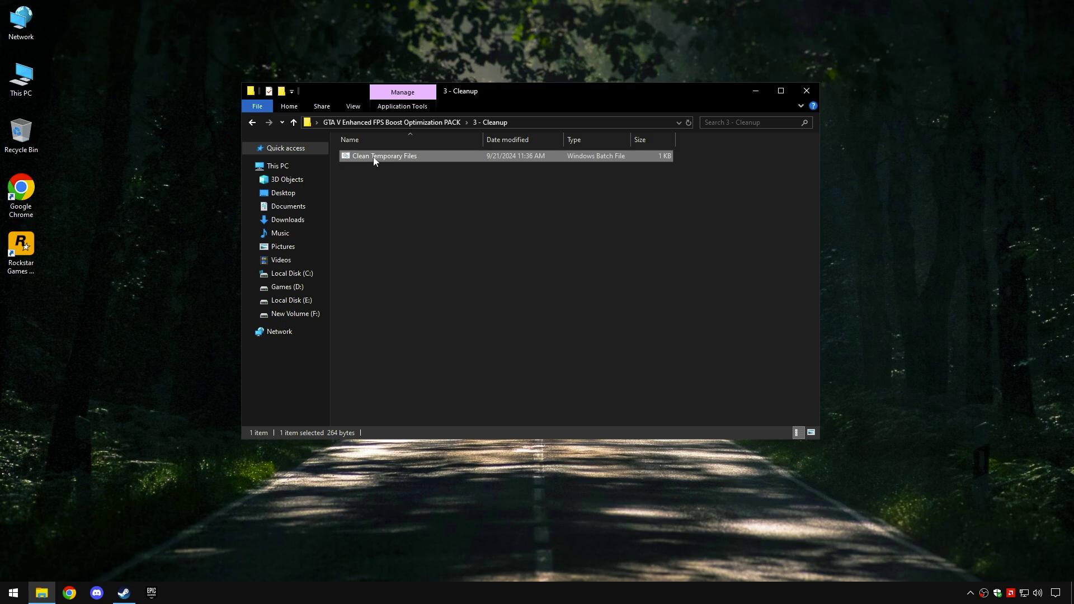
{"action": "right_click", "coordinate": [375, 158]}
{"action": "left_click", "coordinate": [401, 203]}
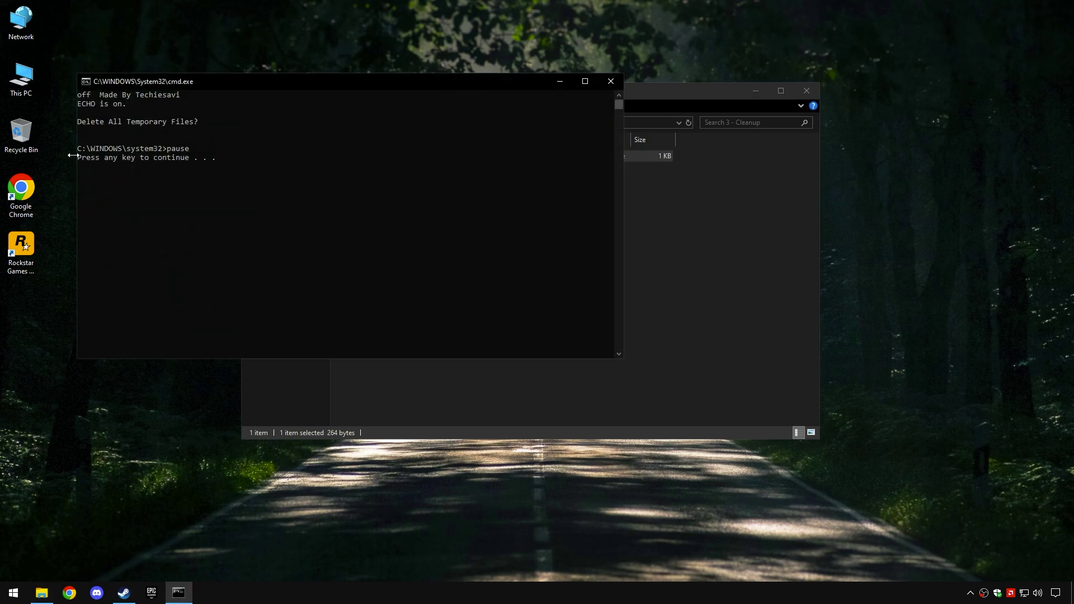
{"action": "key", "text": "Return"}
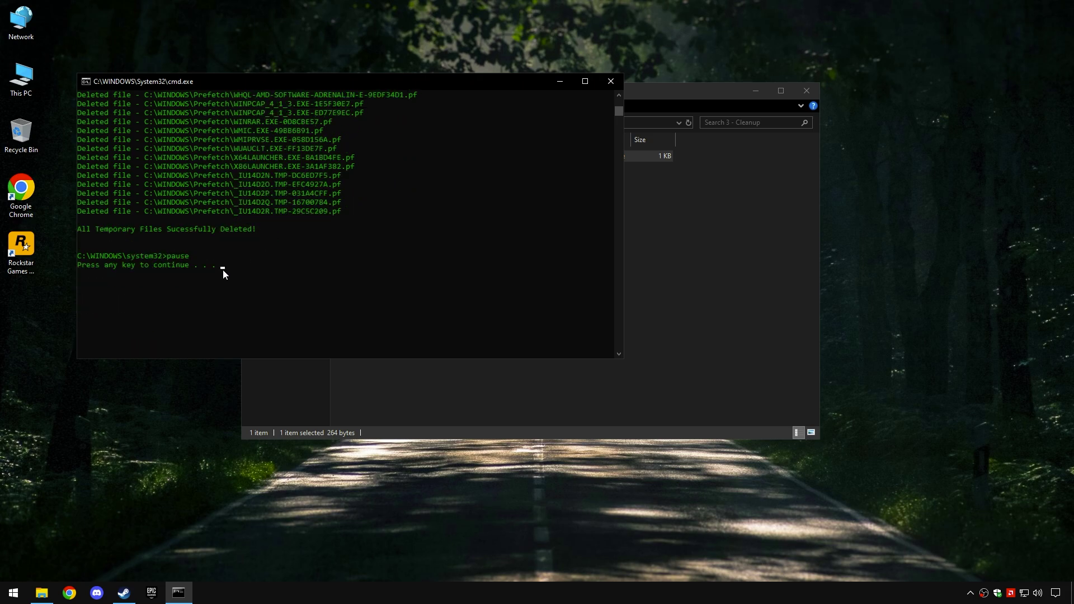
{"action": "left_click_drag", "start_coordinate": [77, 269], "coordinate": [180, 274]}
{"action": "left_click", "coordinate": [215, 273]}
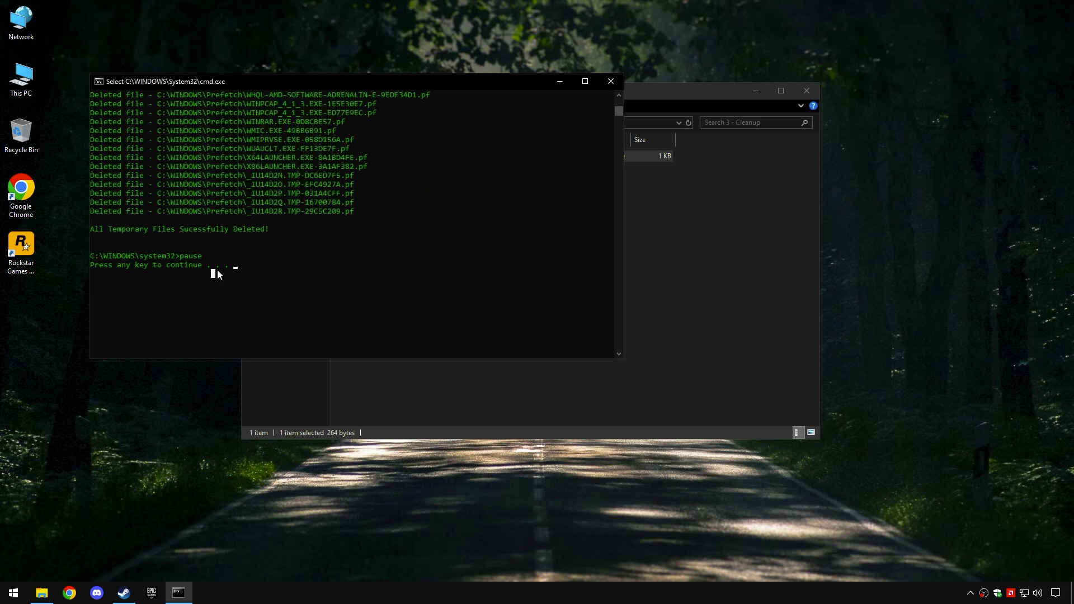
{"action": "left_click", "coordinate": [609, 83]}
Return to the optimization pack's main folder and open the 4 - Windows Optimization folder.
{"action": "left_click", "coordinate": [412, 123]}
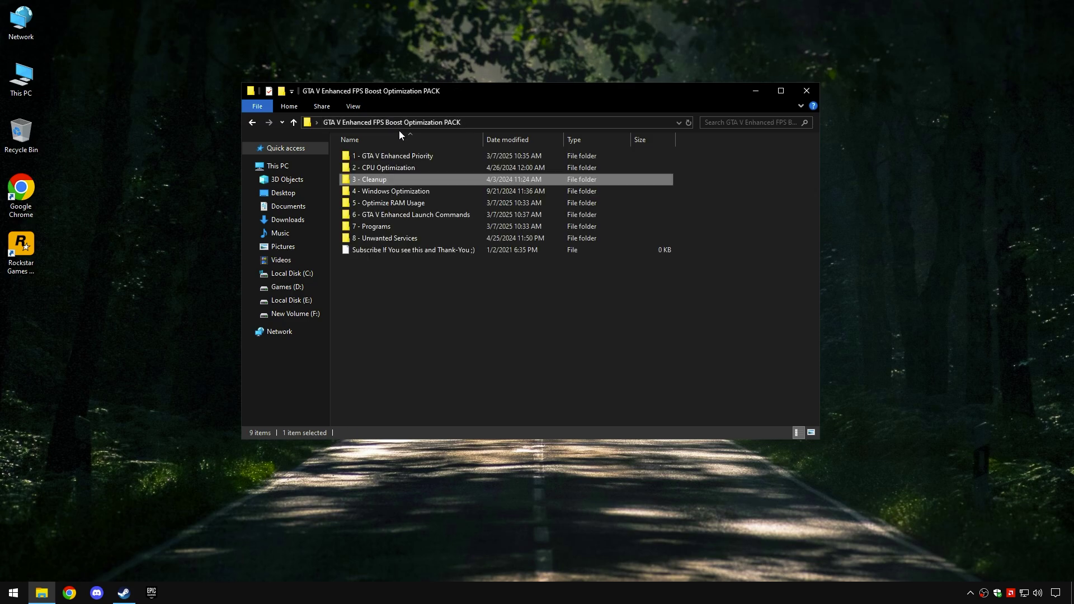
{"action": "double_click", "coordinate": [411, 197]}
{"action": "left_click_drag", "start_coordinate": [411, 213], "coordinate": [436, 236]}
Merge the Disable DVR 1 and Disable DVR 2 files into the Windows registry.
{"action": "double_click", "coordinate": [380, 158]}
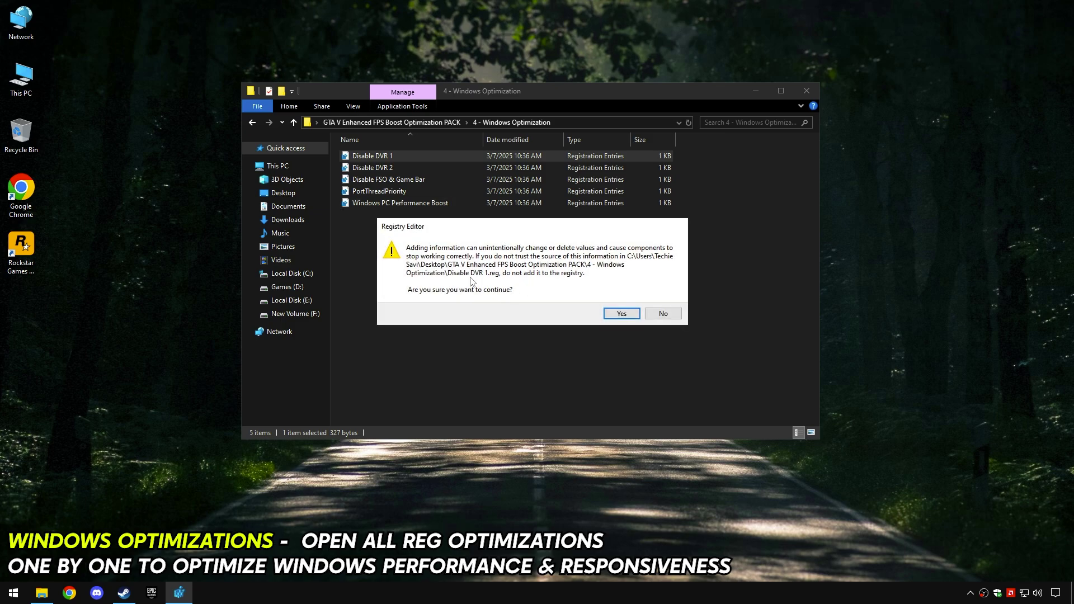
{"action": "left_click", "coordinate": [618, 314]}
{"action": "left_click", "coordinate": [665, 299]}
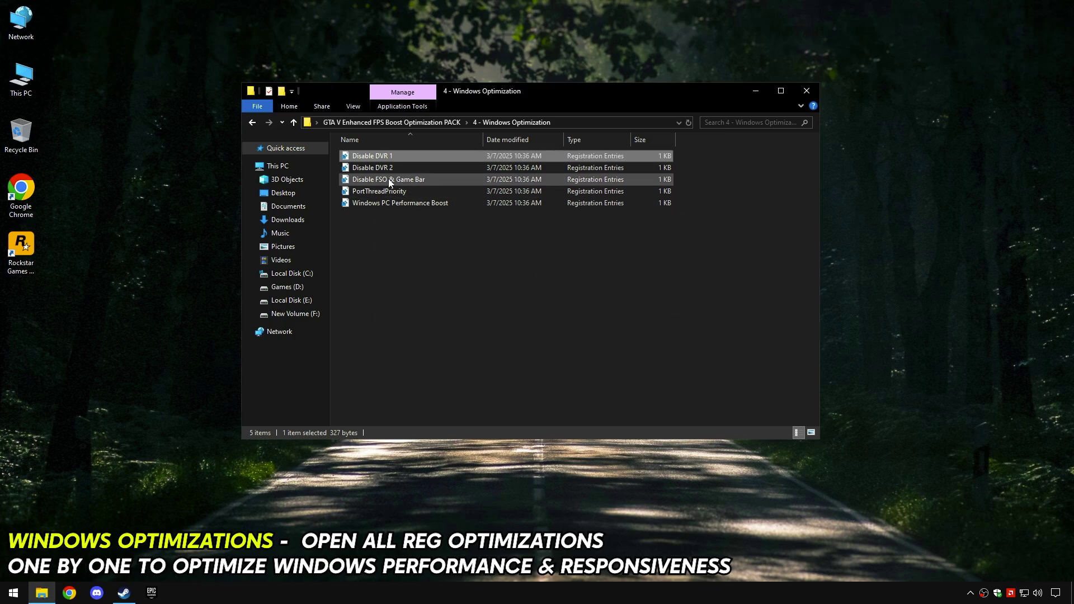
{"action": "double_click", "coordinate": [381, 168]}
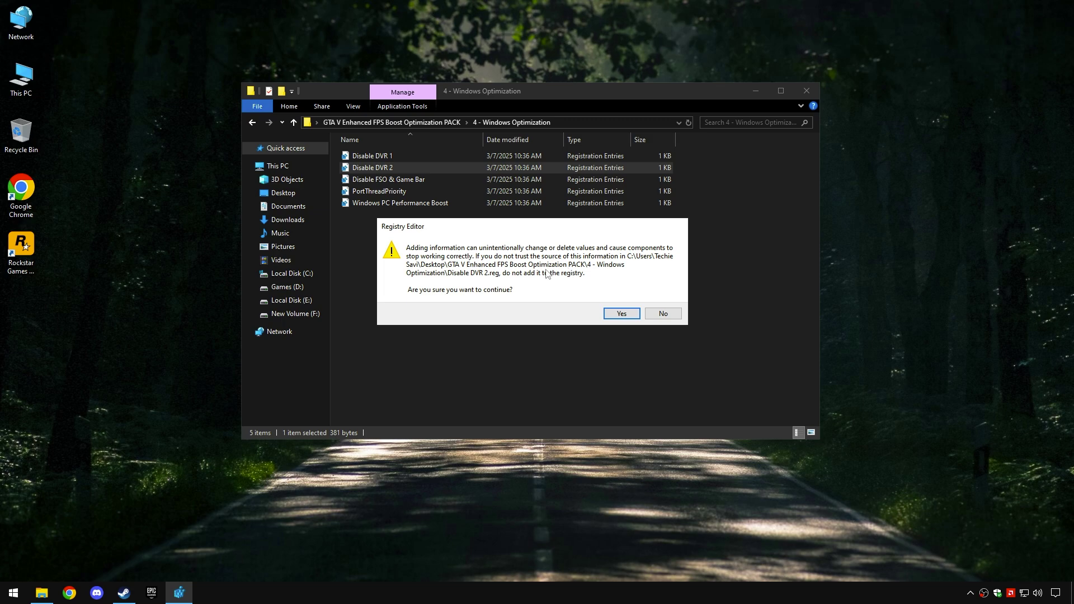
{"action": "left_click", "coordinate": [621, 314]}
{"action": "left_click", "coordinate": [664, 300]}
Merge the Disable FSO & Game Bar and PortThreadPriority files into the Windows registry.
{"action": "left_click", "coordinate": [385, 180]}
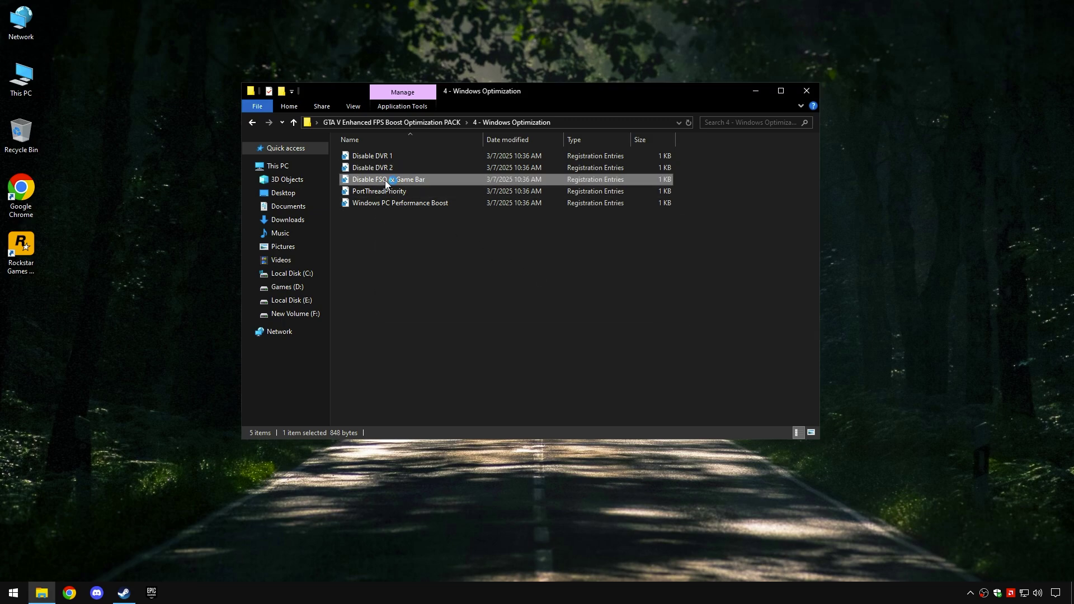
{"action": "double_click", "coordinate": [385, 180]}
{"action": "left_click", "coordinate": [622, 313]}
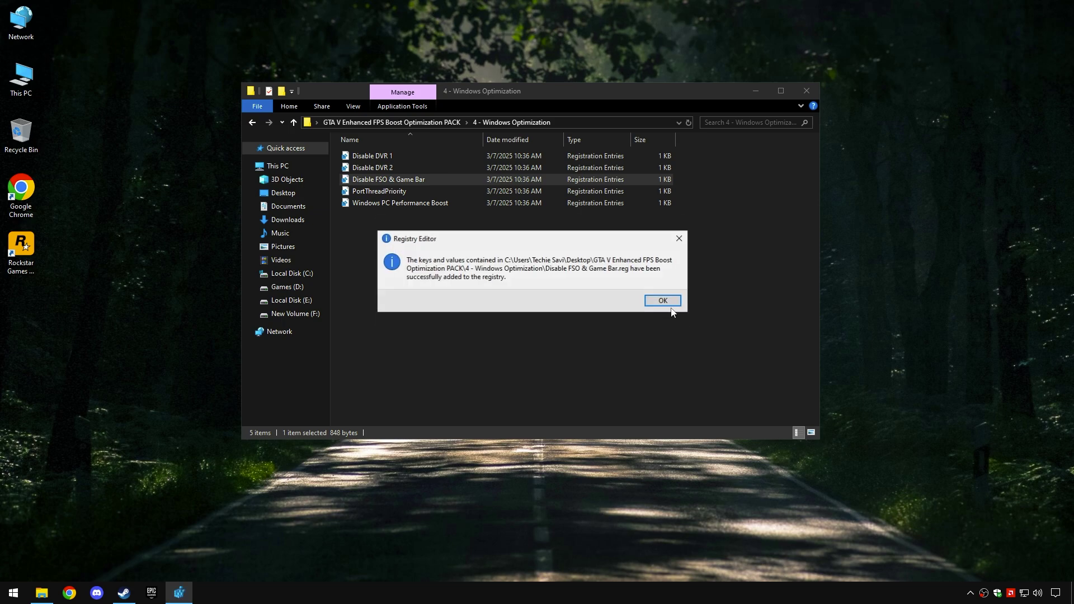
{"action": "left_click", "coordinate": [666, 300]}
{"action": "double_click", "coordinate": [381, 194]}
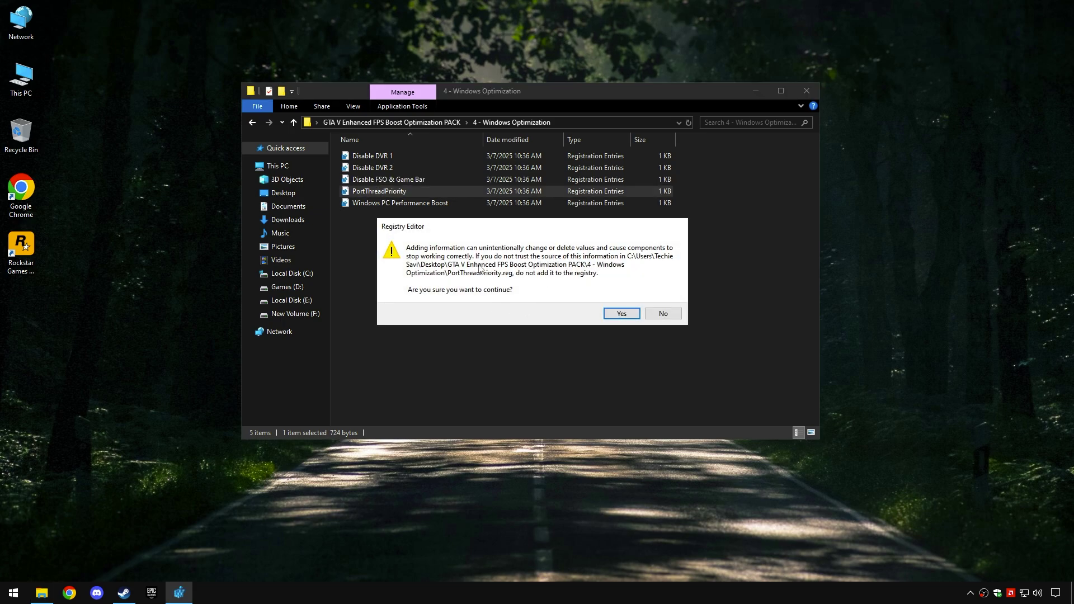
{"action": "left_click", "coordinate": [622, 313]}
{"action": "left_click", "coordinate": [666, 300]}
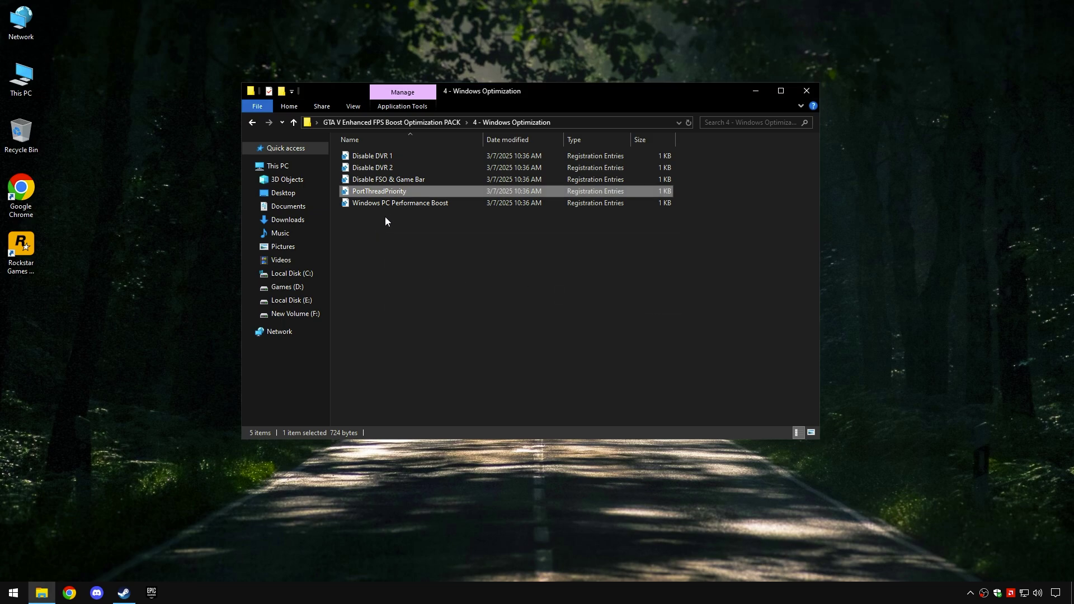
Merge the Windows PC Performance Boost file into the Windows registry.
{"action": "double_click", "coordinate": [405, 204]}
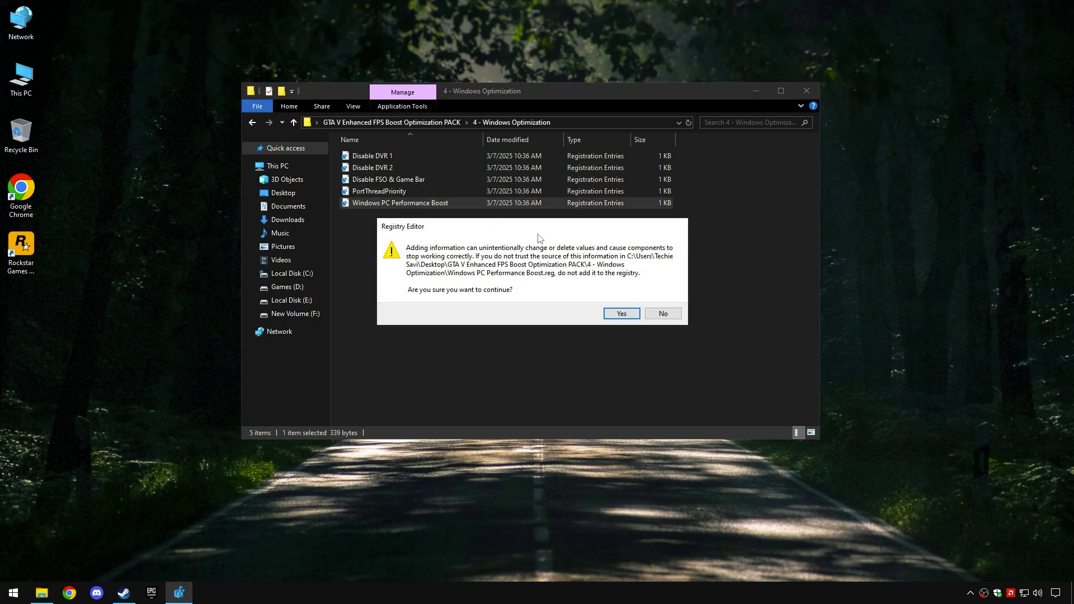
{"action": "left_click", "coordinate": [621, 313]}
{"action": "left_click", "coordinate": [661, 300]}
Open the pack's 5 - Optimize RAM Usage folder and check the computer's total installed memory in Task Manager.
{"action": "left_click", "coordinate": [392, 122]}
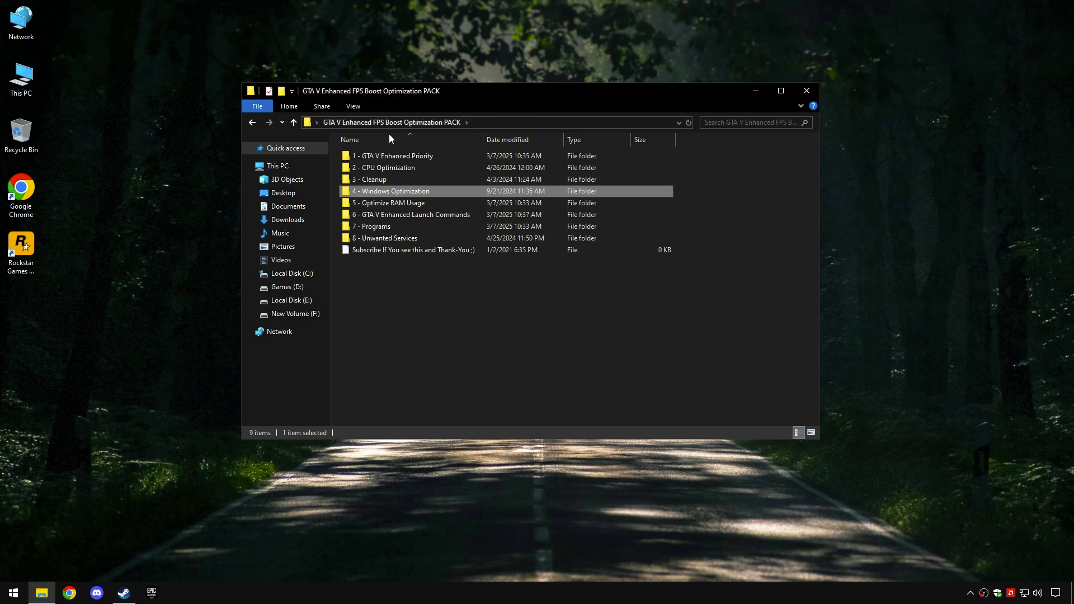
{"action": "double_click", "coordinate": [404, 202]}
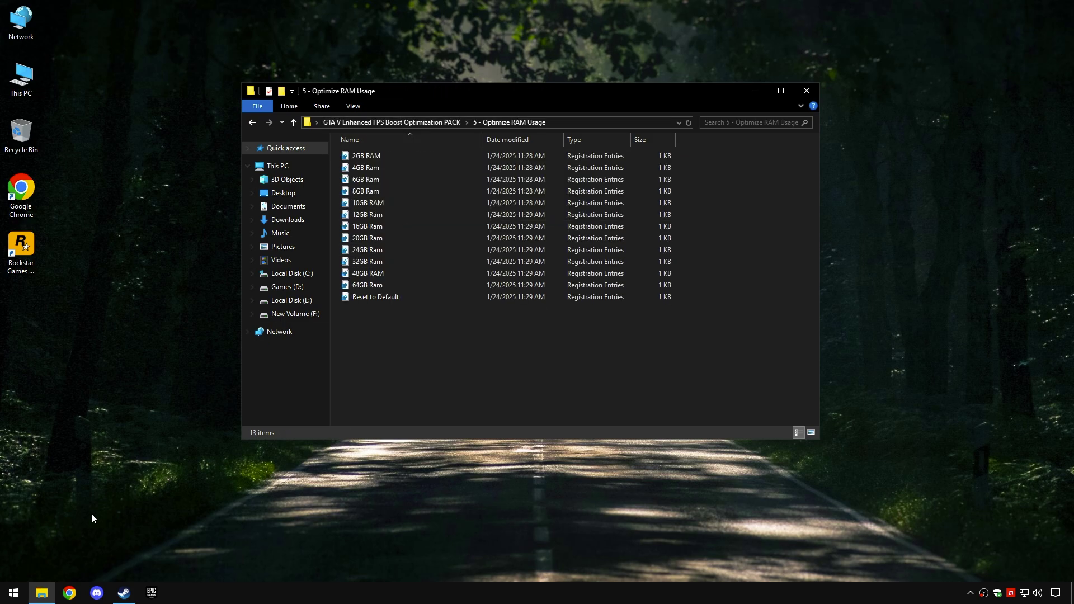
{"action": "right_click", "coordinate": [13, 592]}
{"action": "left_click", "coordinate": [79, 458]}
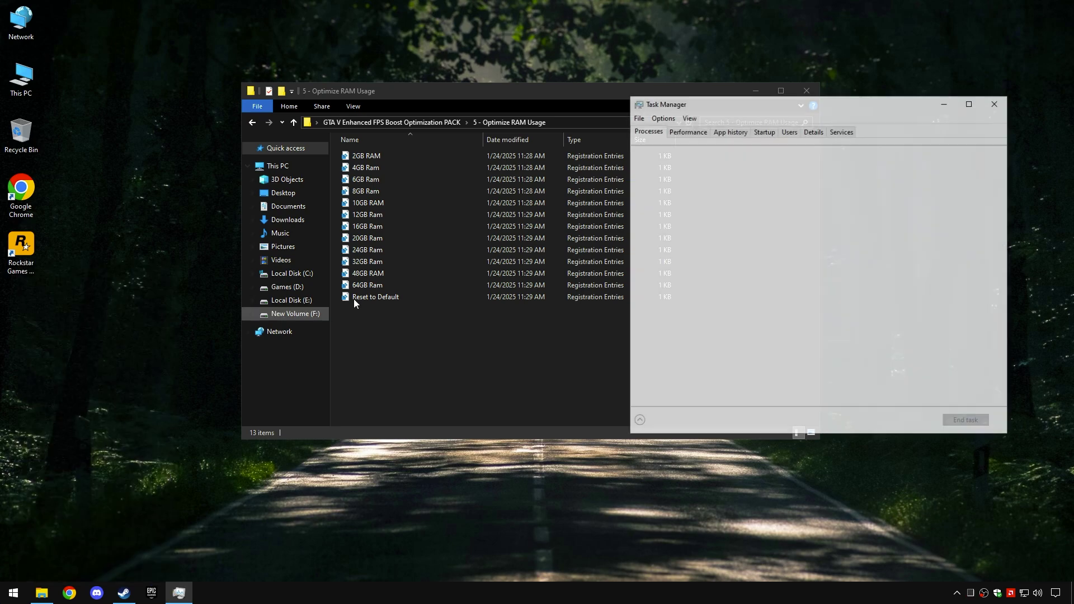
{"action": "left_click", "coordinate": [687, 131]}
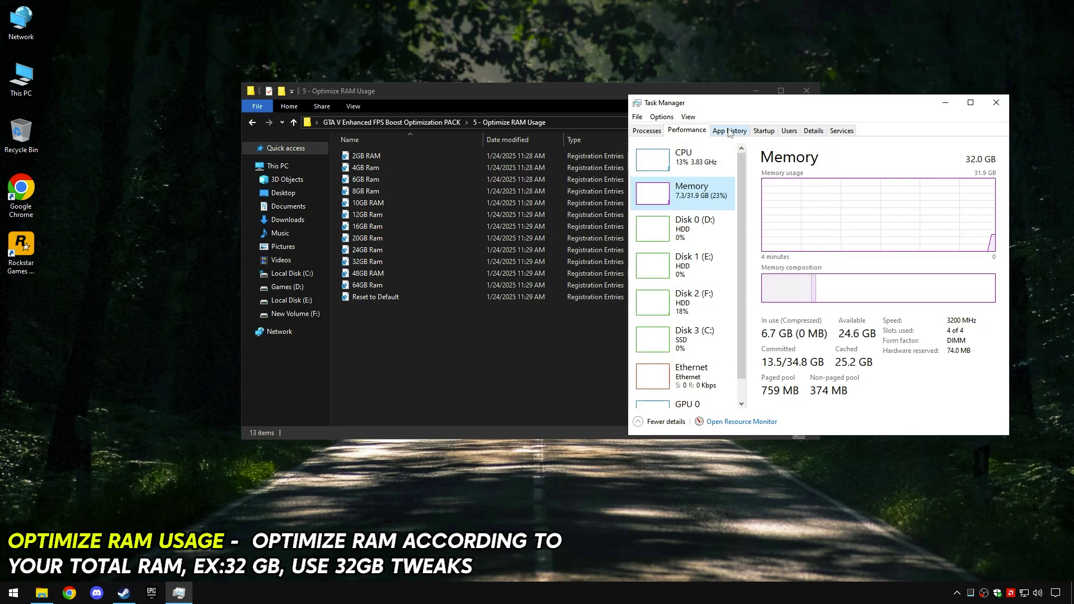
{"action": "left_click_drag", "start_coordinate": [735, 104], "coordinate": [777, 93]}
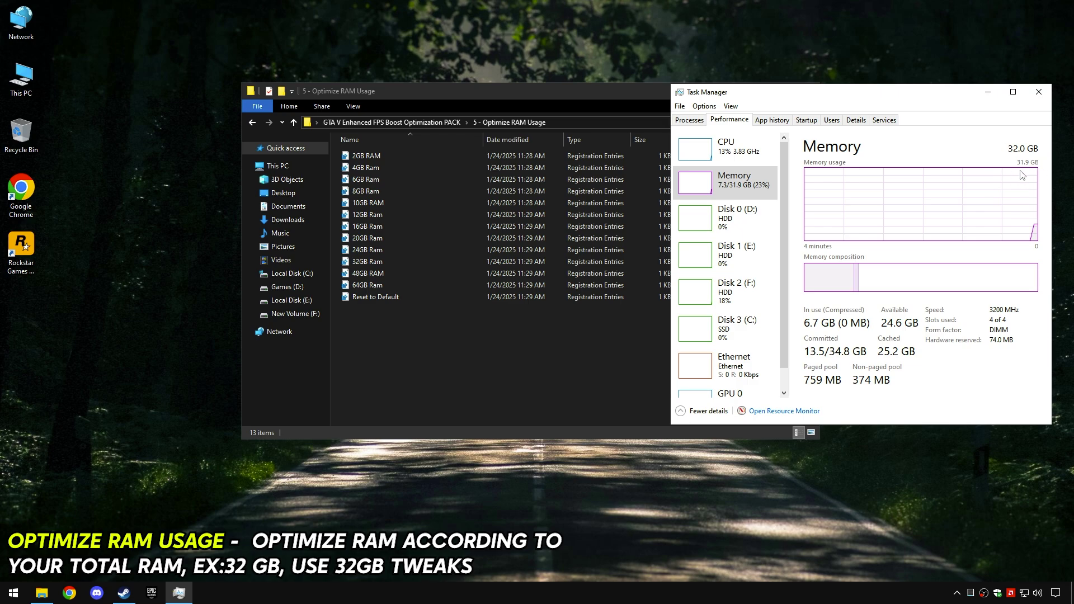
{"action": "left_click", "coordinate": [1039, 92]}
Merge the 32GB Ram file into the Windows registry.
{"action": "double_click", "coordinate": [369, 261]}
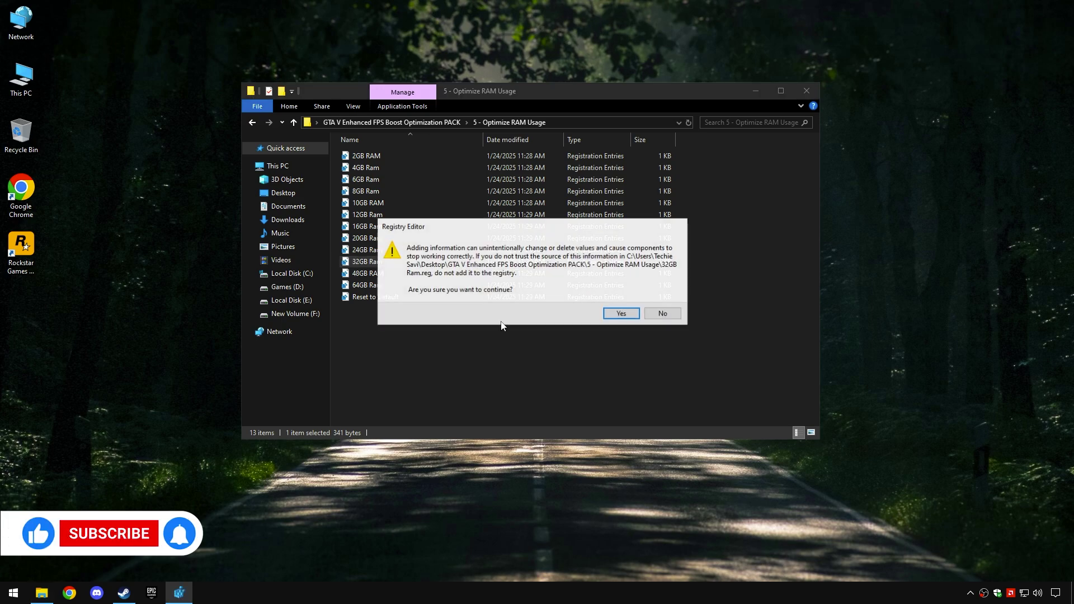
{"action": "left_click", "coordinate": [622, 313]}
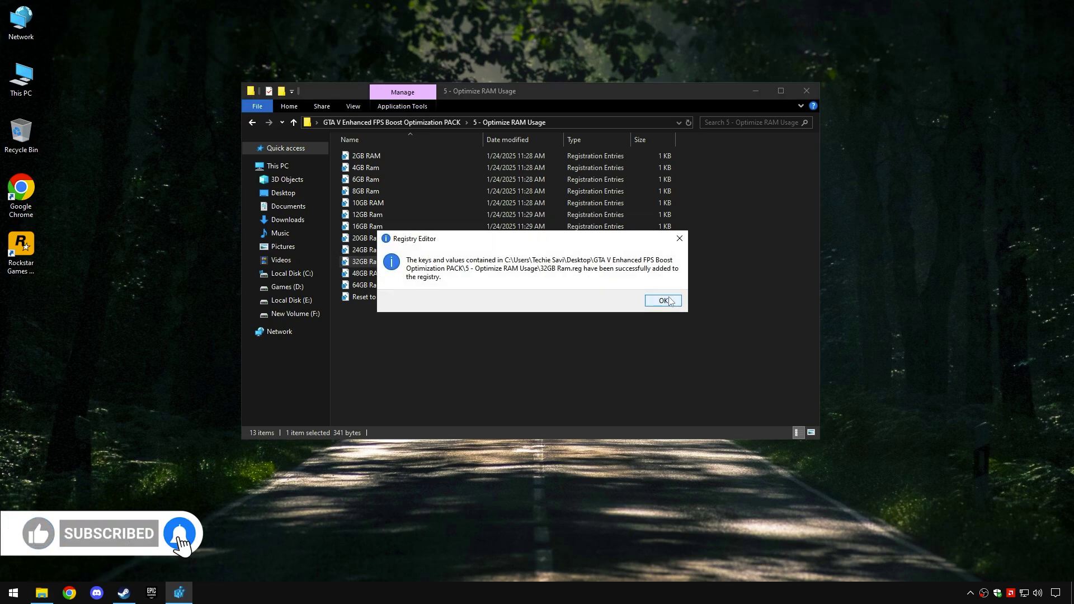
{"action": "key", "text": "Return"}
Open the GTA V Enhanced Launch Commands text file from the pack's sixth folder and select its line of launch parameters.
{"action": "left_click", "coordinate": [403, 122]}
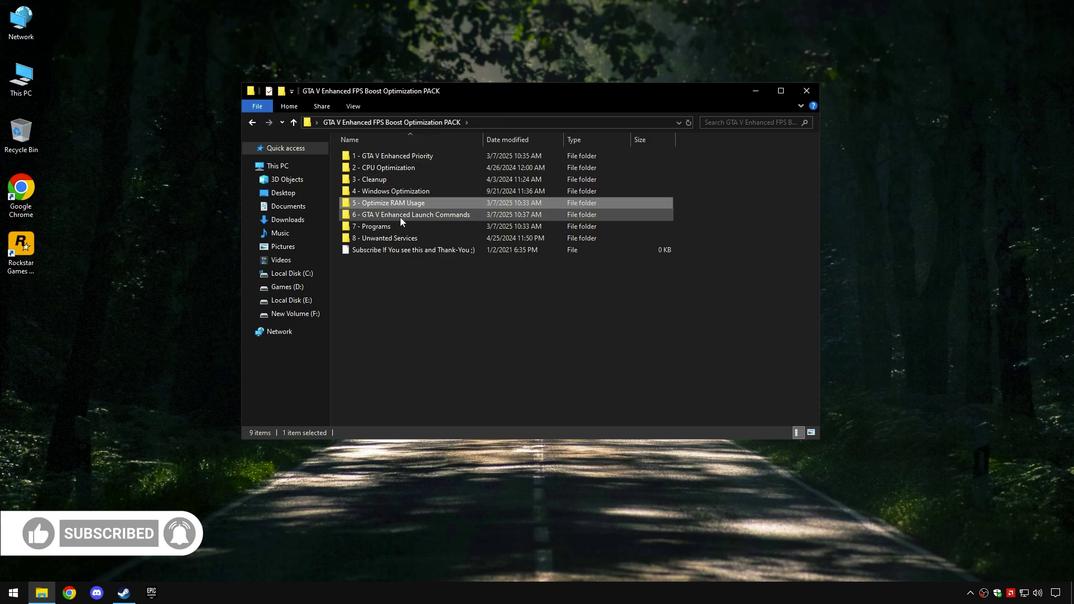
{"action": "double_click", "coordinate": [394, 217]}
{"action": "double_click", "coordinate": [417, 155]}
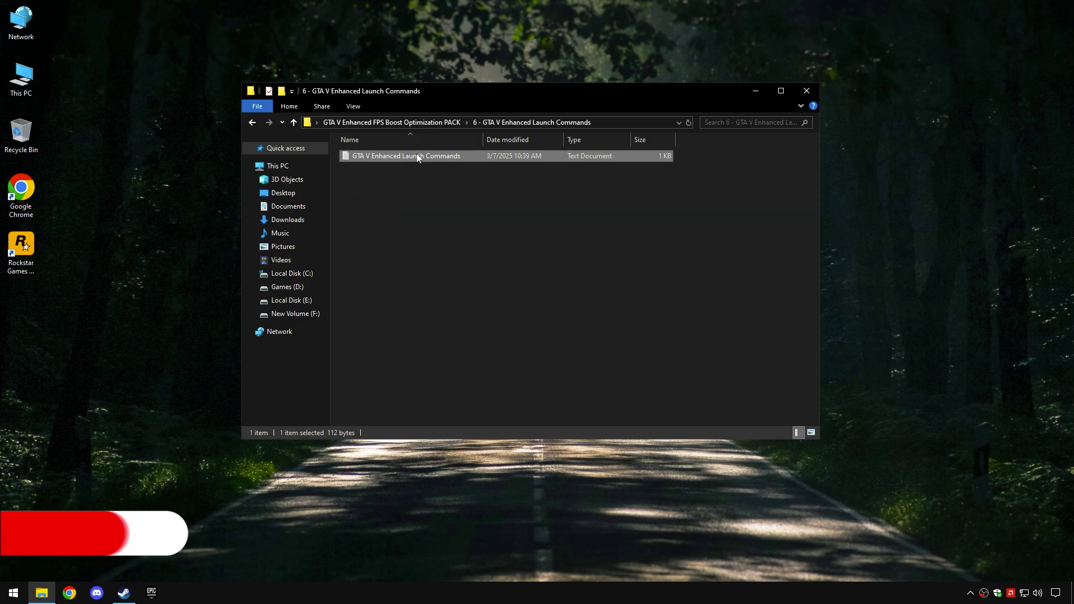
{"action": "left_click_drag", "start_coordinate": [742, 144], "coordinate": [336, 137]}
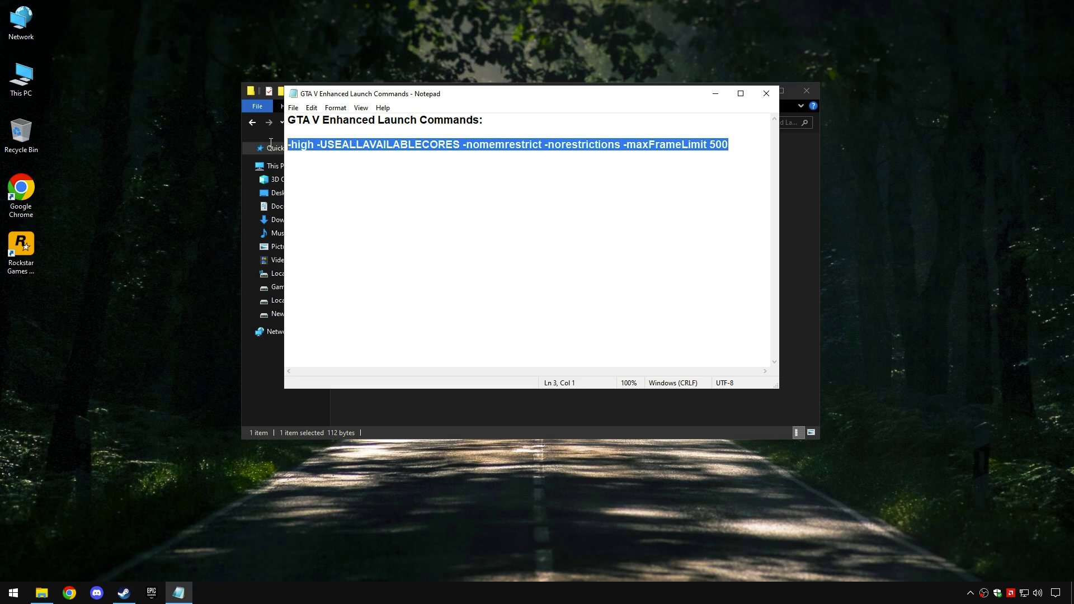
Switch to Steam, open the properties of Grand Theft Auto V Enhanced and turn off the in-game Steam Overlay.
{"action": "left_click", "coordinate": [124, 593]}
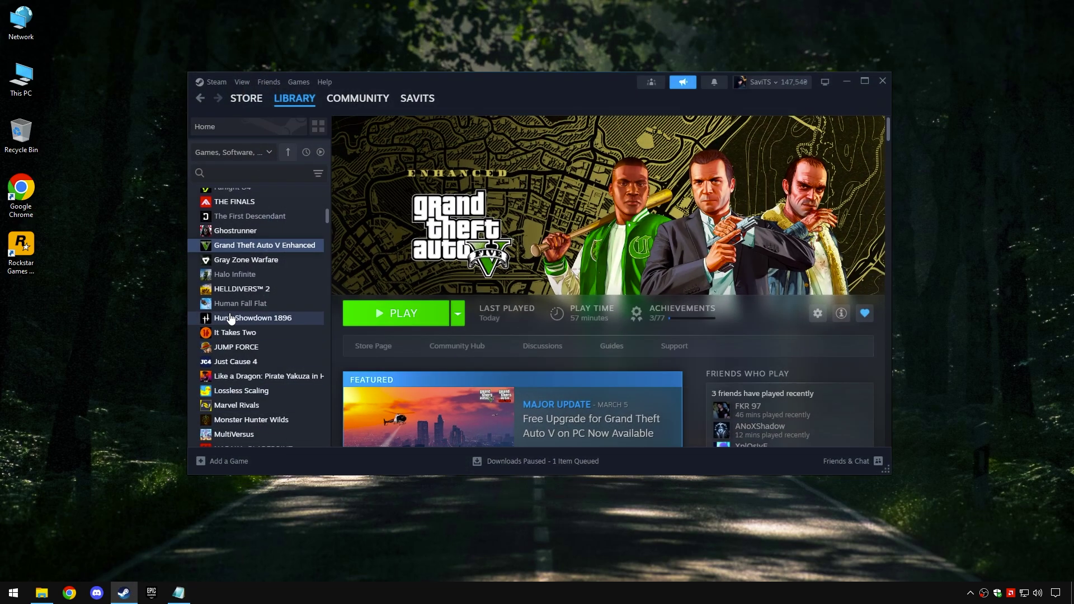
{"action": "right_click", "coordinate": [287, 245]}
{"action": "left_click", "coordinate": [311, 328]}
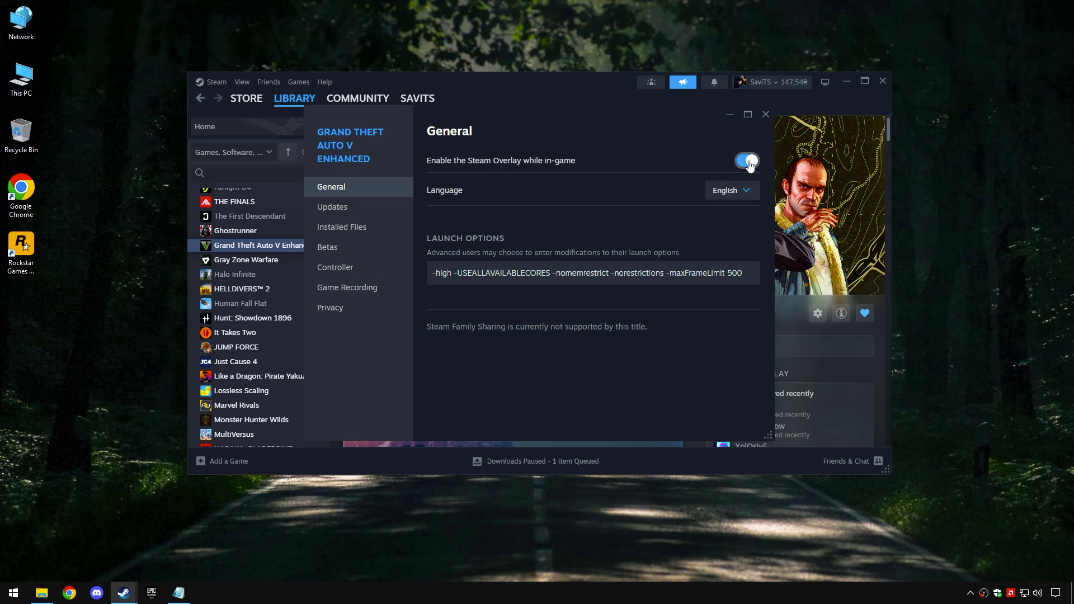
Replace the game's launch options with "-high -USEALLAVAILABLECORES -nomemrestrict -norestrictions -maxFrameLimit 500" copied from the text file, and minimize Steam.
{"action": "left_click_drag", "start_coordinate": [744, 273], "coordinate": [321, 341]}
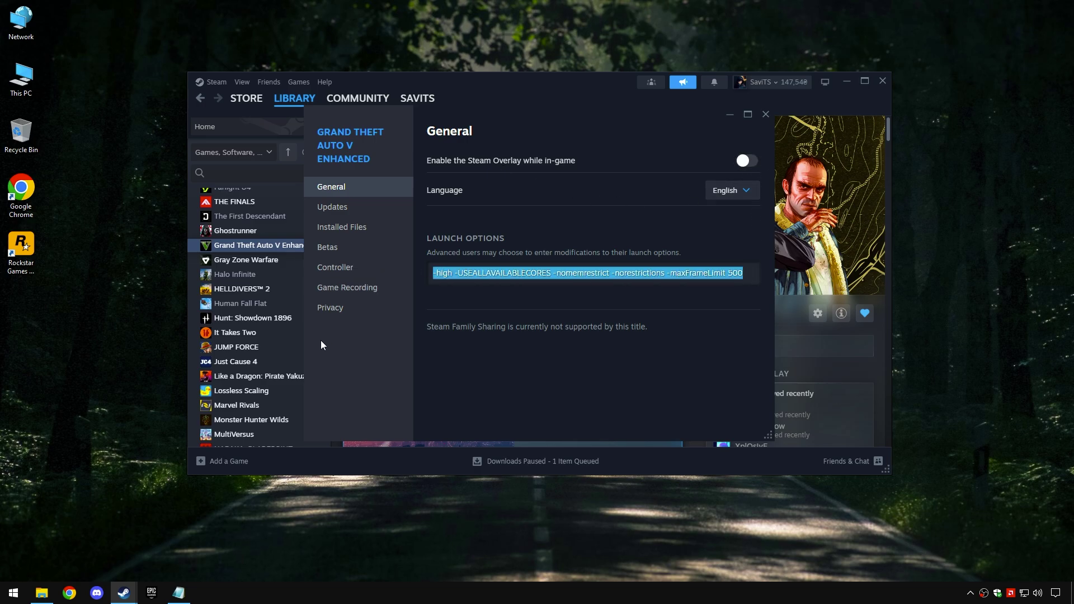
{"action": "left_click", "coordinate": [178, 590]}
{"action": "right_click", "coordinate": [565, 159]}
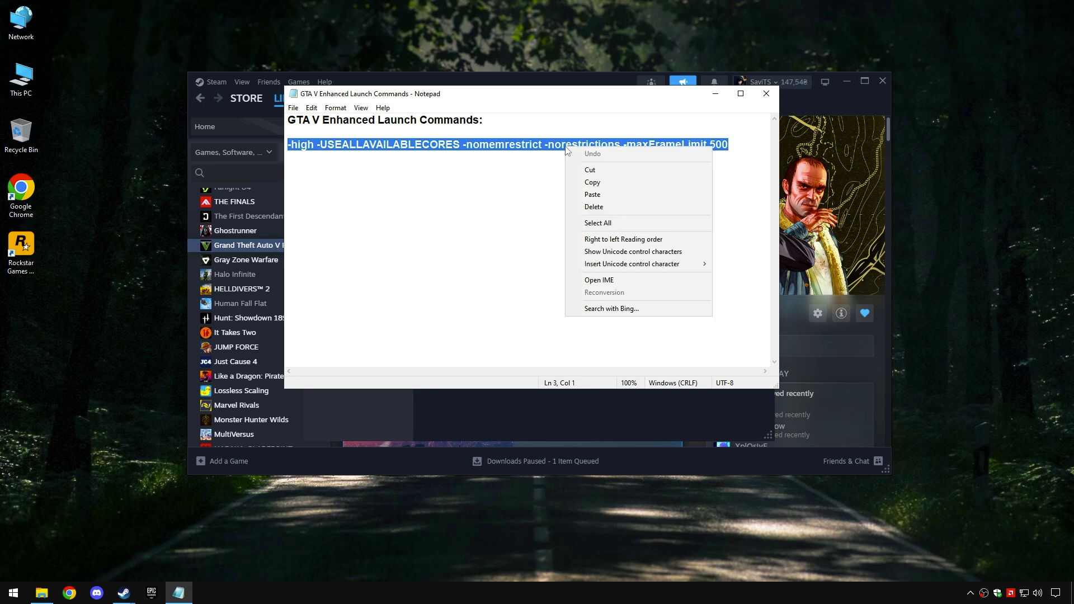
{"action": "left_click", "coordinate": [579, 171]}
{"action": "left_click", "coordinate": [715, 94]}
{"action": "left_click_drag", "start_coordinate": [744, 273], "coordinate": [358, 267]}
{"action": "key", "text": "BackSpace"}
{"action": "right_click", "coordinate": [489, 277]}
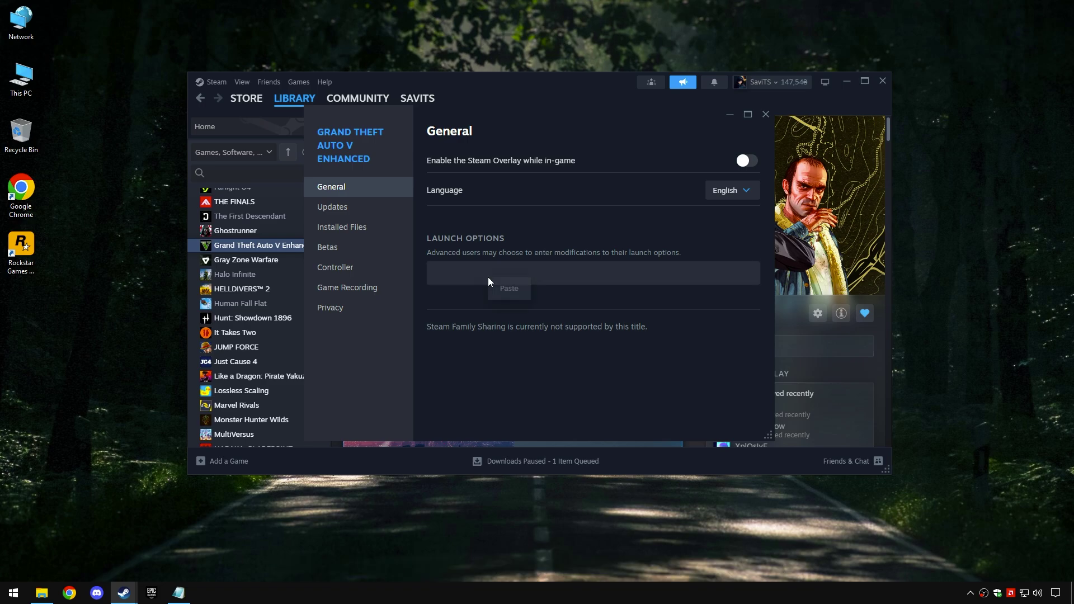
{"action": "left_click", "coordinate": [503, 287]}
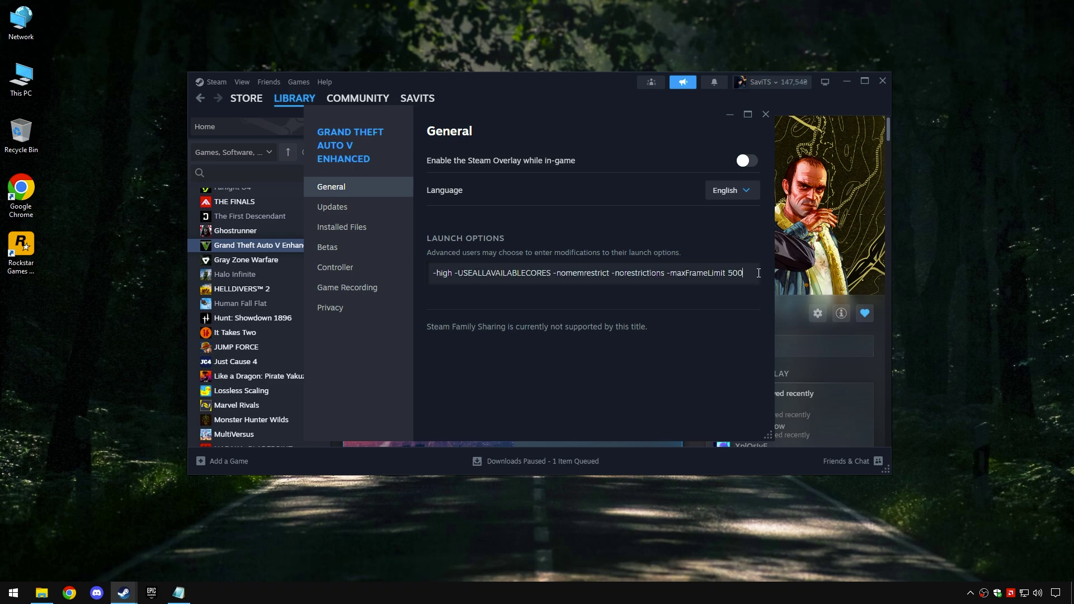
{"action": "left_click", "coordinate": [766, 114]}
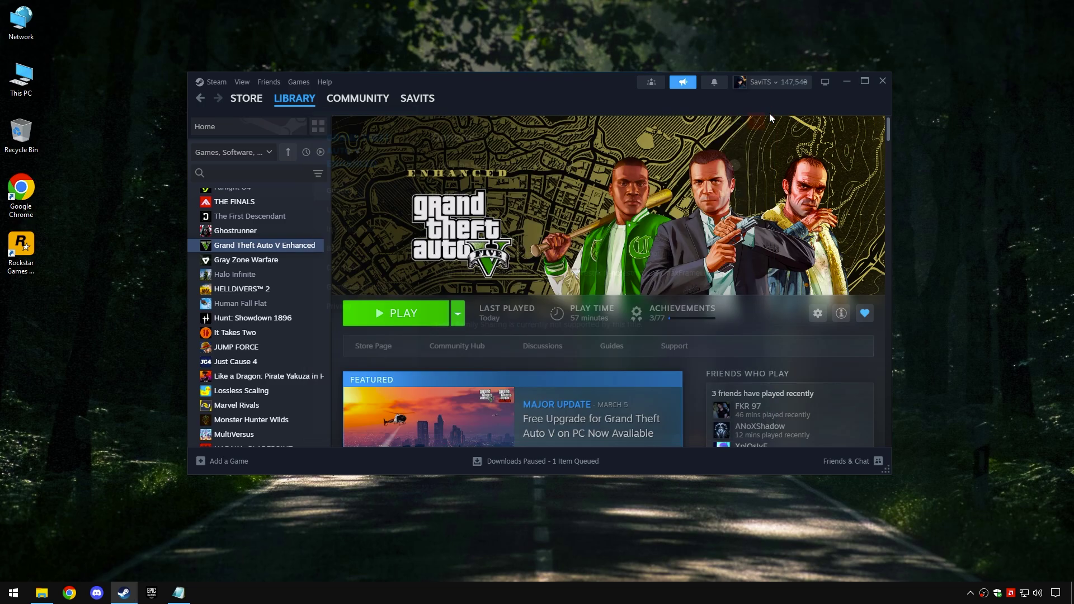
{"action": "left_click", "coordinate": [848, 83]}
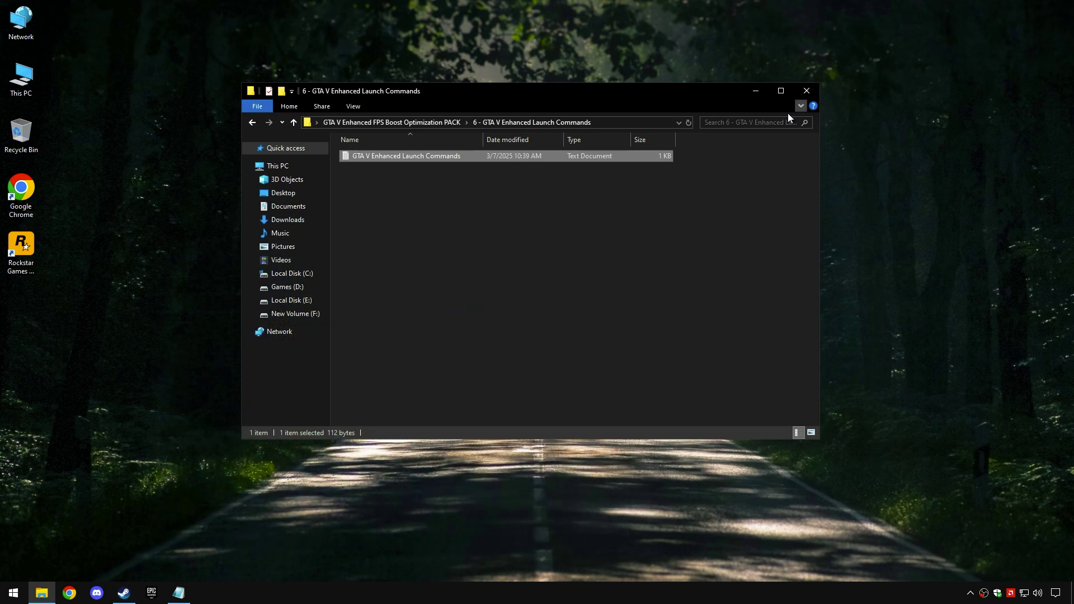
Close the launch commands text file and open the pack's 7 - Programs folder.
{"action": "left_click", "coordinate": [180, 592]}
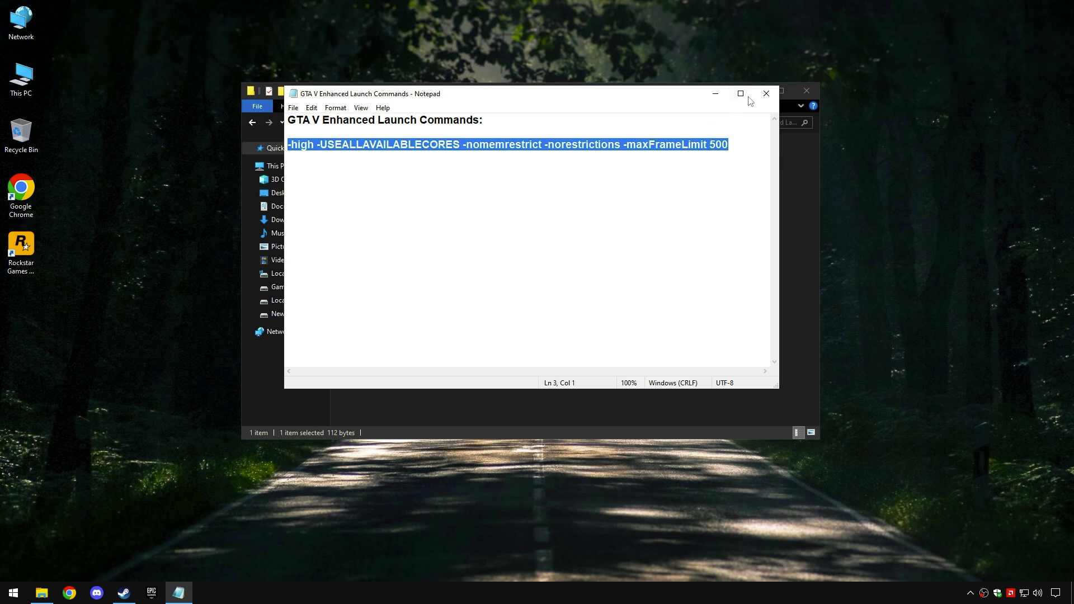
{"action": "left_click", "coordinate": [766, 94]}
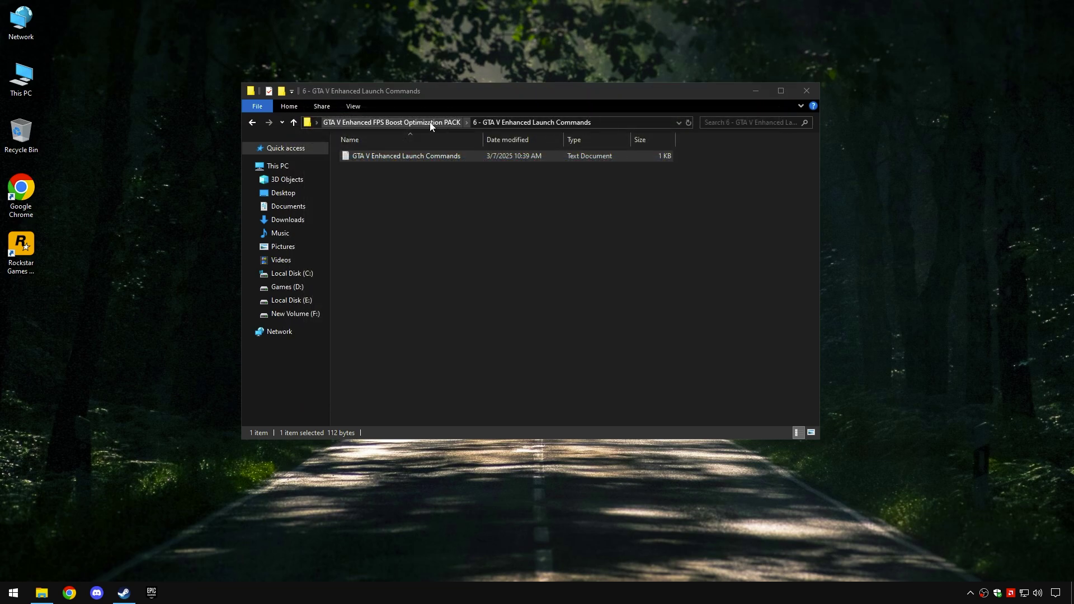
{"action": "left_click", "coordinate": [433, 122]}
{"action": "double_click", "coordinate": [384, 224]}
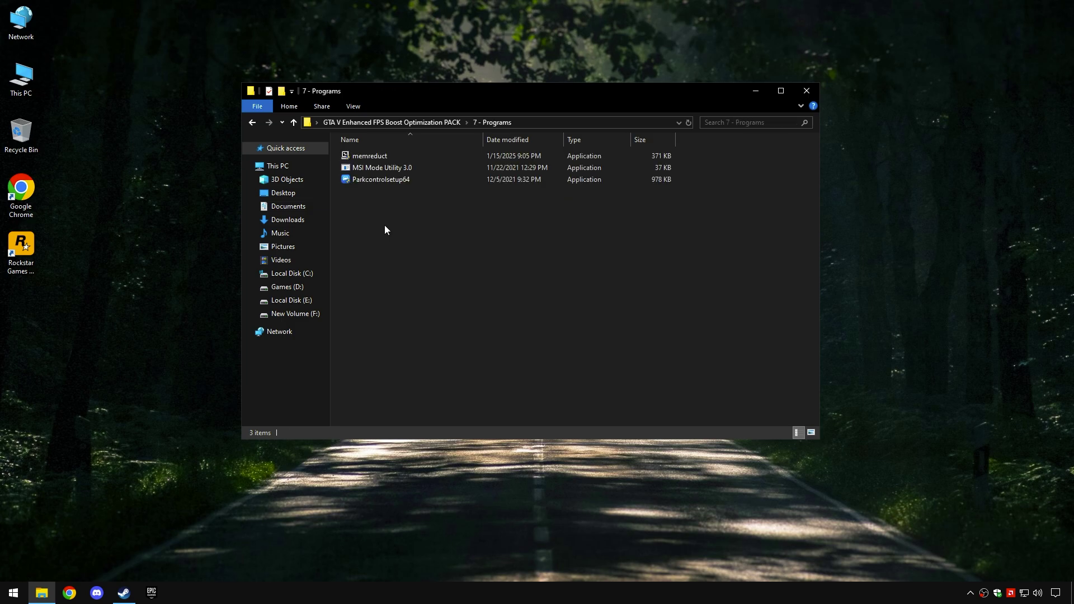
{"action": "left_click_drag", "start_coordinate": [384, 224], "coordinate": [396, 157]}
Install Mem Reduct v3.5.1 from the memreduct setup, accepting the license agreement, and run it on completion.
{"action": "double_click", "coordinate": [378, 158]}
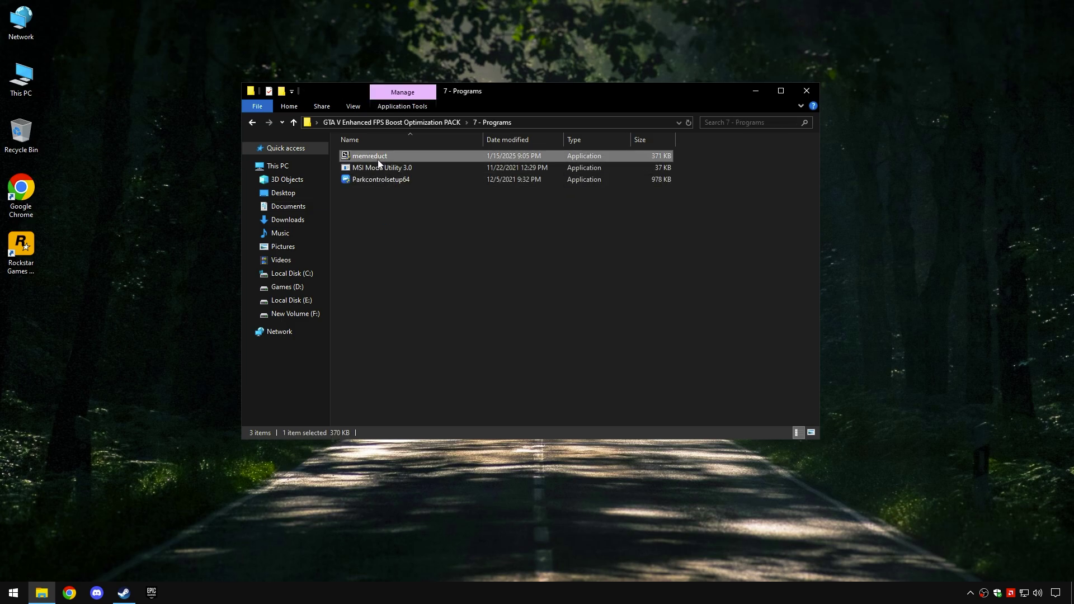
{"action": "left_click", "coordinate": [596, 386]}
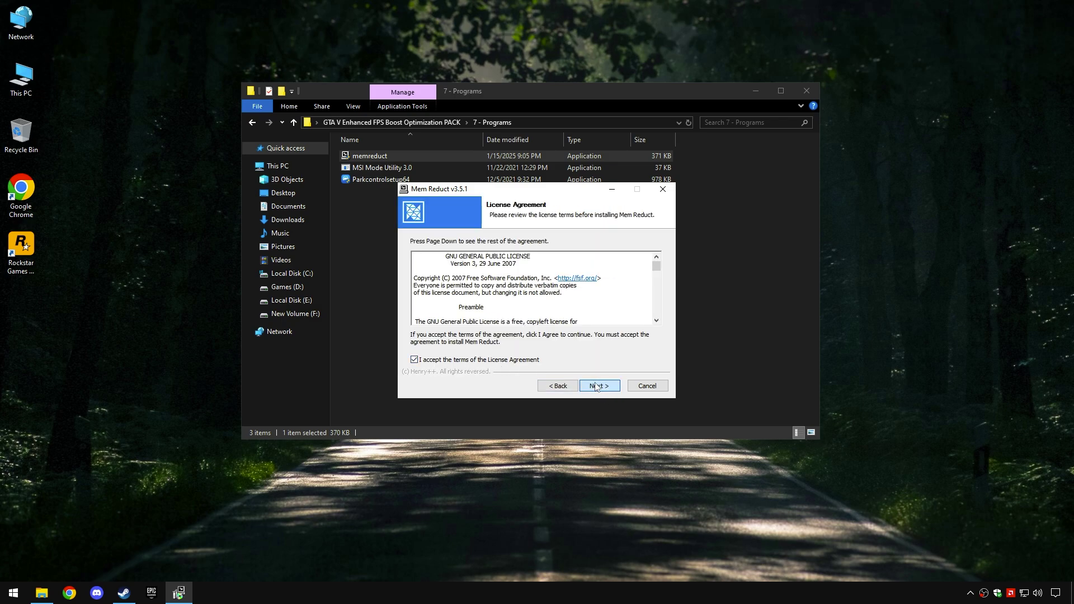
{"action": "left_click", "coordinate": [596, 386]}
{"action": "left_click", "coordinate": [596, 386]}
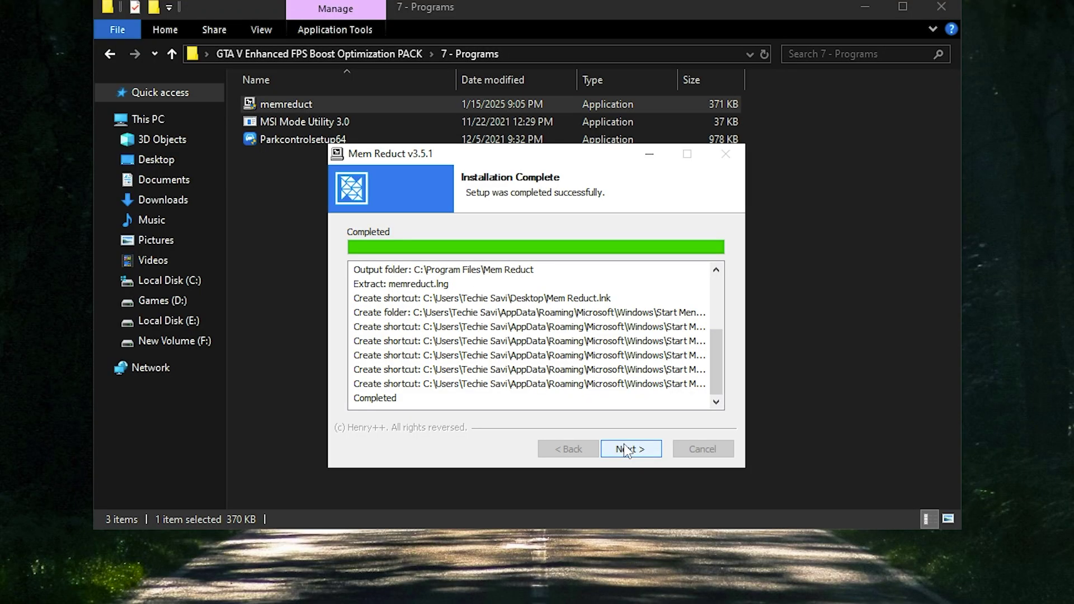
{"action": "left_click", "coordinate": [599, 386]}
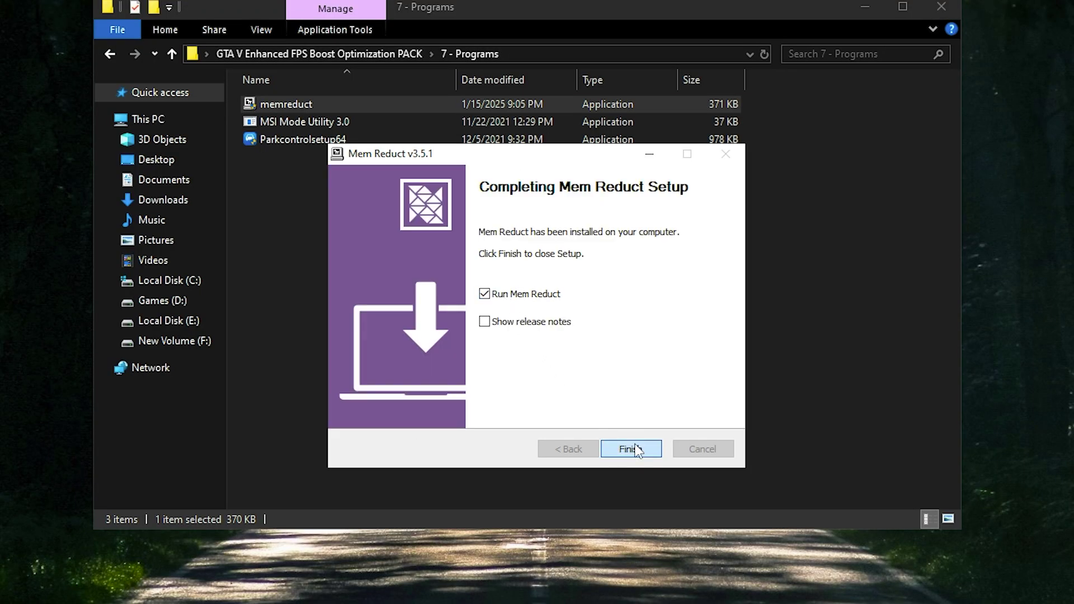
{"action": "left_click", "coordinate": [638, 449]}
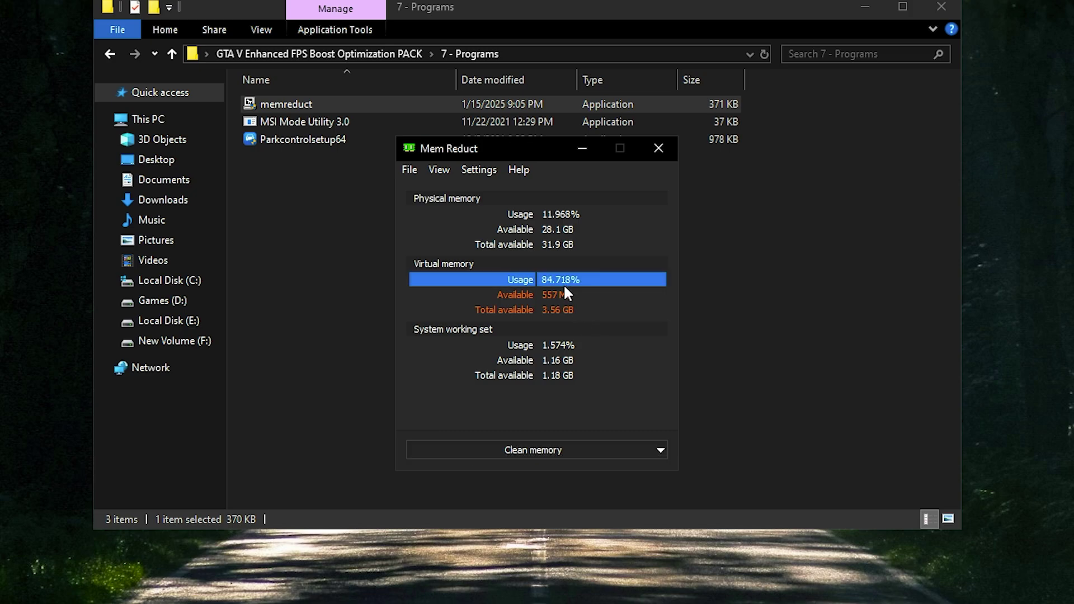
Clean the system memory with Mem Reduct and close its window.
{"action": "left_click", "coordinate": [546, 450]}
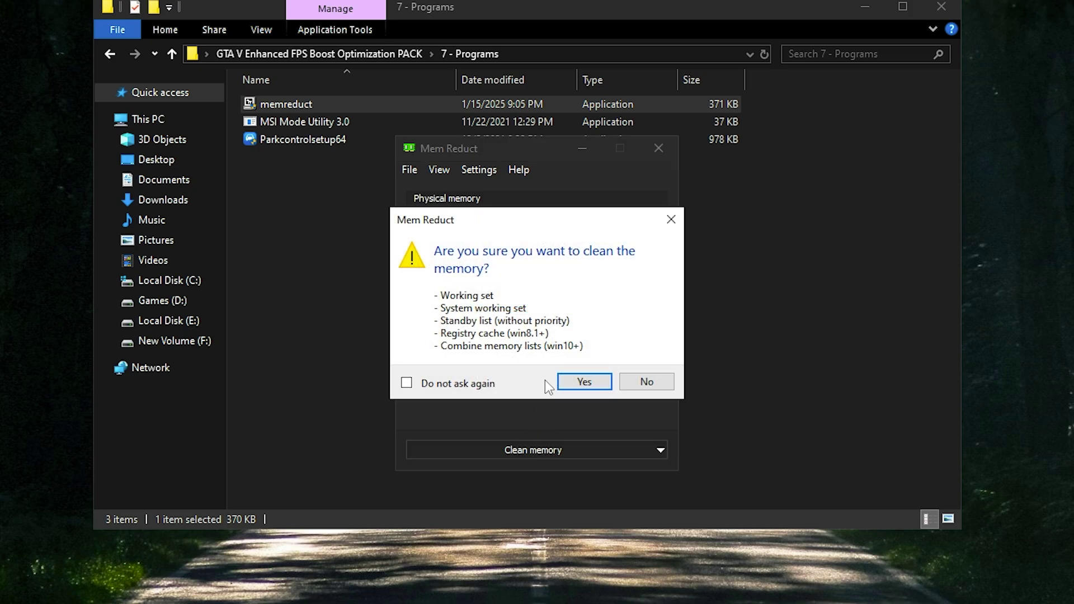
{"action": "left_click", "coordinate": [585, 382]}
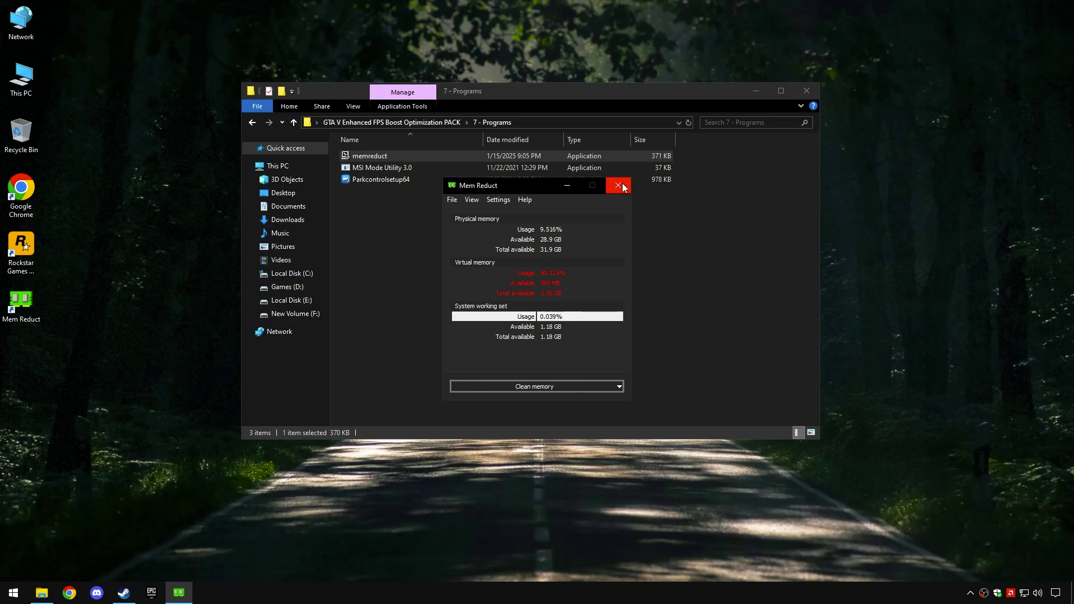
{"action": "left_click", "coordinate": [659, 149]}
Run MSI Mode Utility 3.0 and set the AMD Radeon RX 6700 XT's interrupt priority to High.
{"action": "right_click", "coordinate": [295, 115]}
{"action": "left_click", "coordinate": [396, 183]}
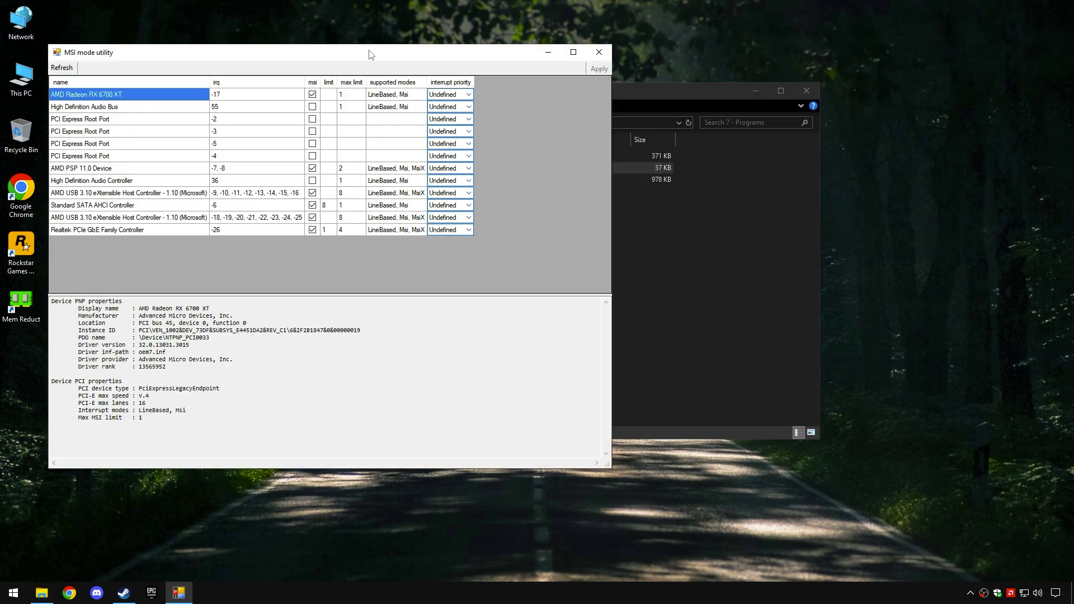
{"action": "left_click_drag", "start_coordinate": [370, 54], "coordinate": [558, 67]}
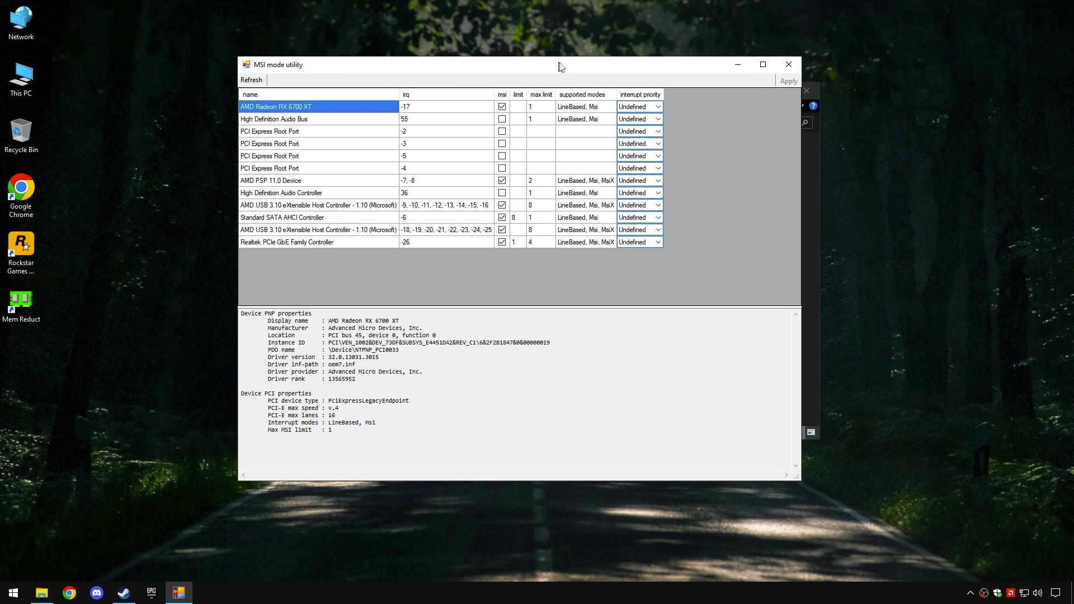
{"action": "left_click", "coordinate": [742, 95]}
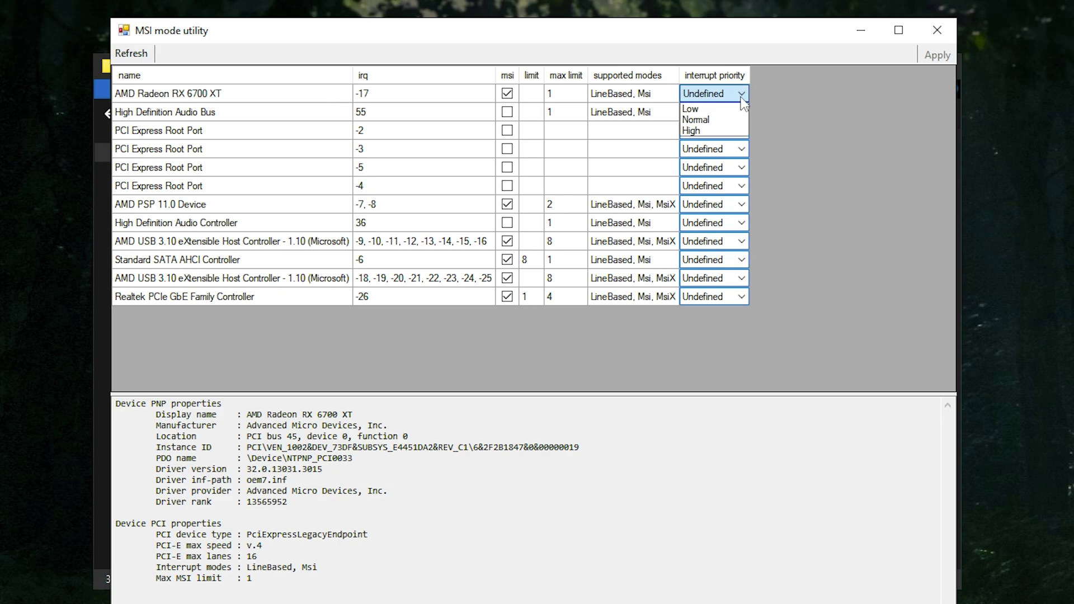
{"action": "left_click", "coordinate": [722, 142]}
Set the interrupt priority of both AMD USB 3.10 eXtensible Host Controllers to High, apply the changes and close the utility.
{"action": "left_click", "coordinate": [320, 241]}
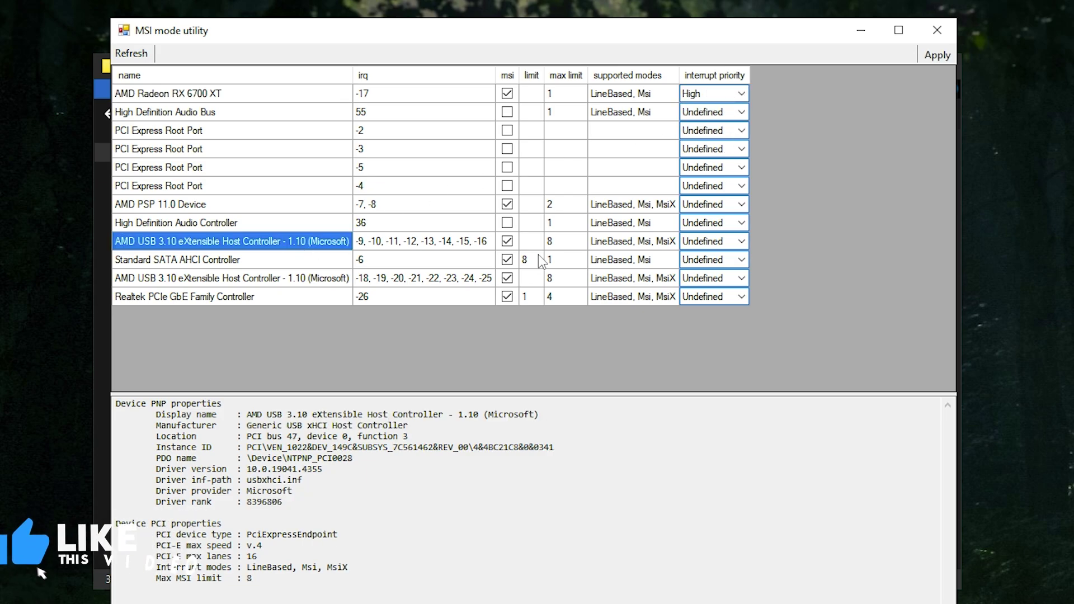
{"action": "left_click", "coordinate": [717, 241]}
{"action": "left_click", "coordinate": [715, 286]}
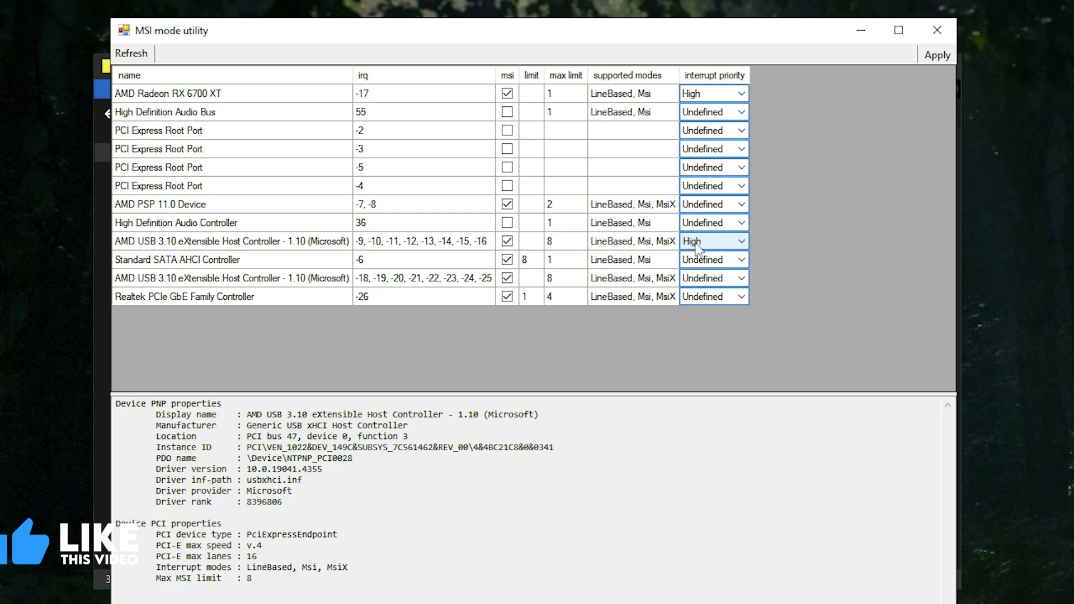
{"action": "left_click", "coordinate": [741, 278]}
{"action": "left_click", "coordinate": [710, 324]}
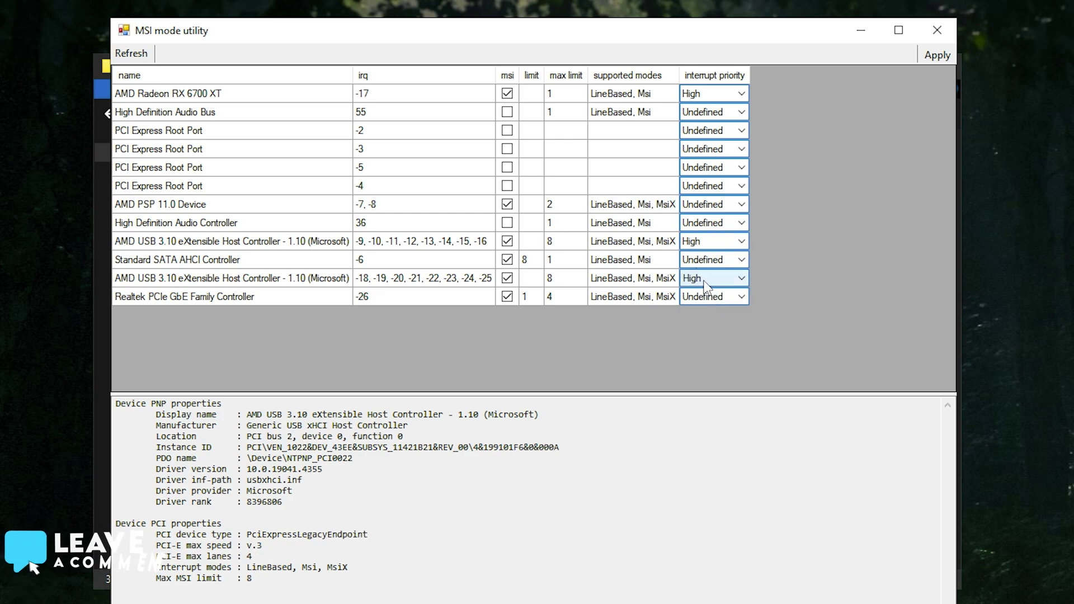
{"action": "left_click", "coordinate": [936, 40]}
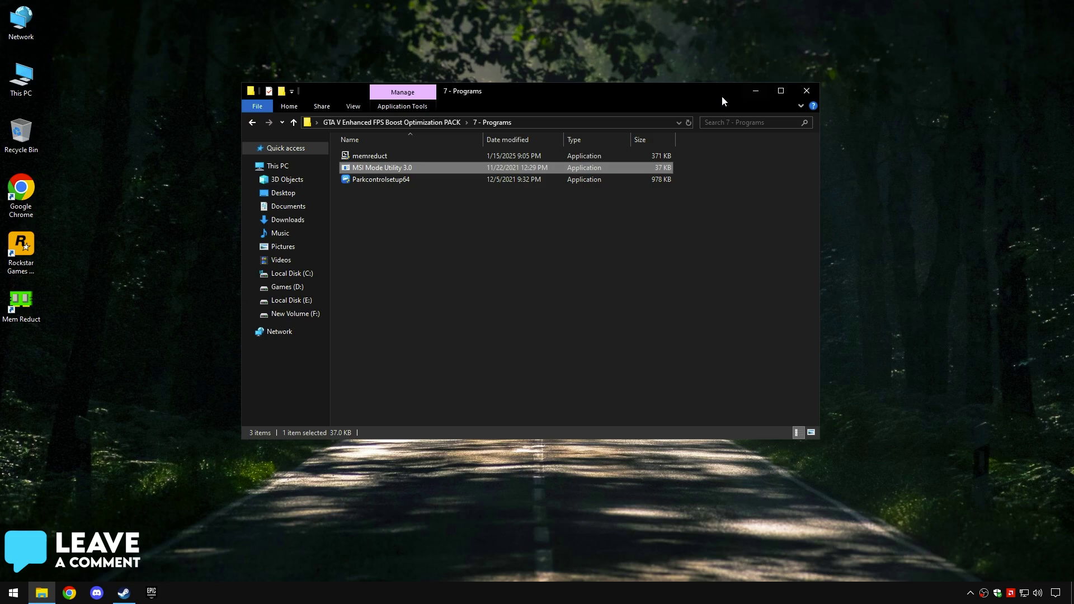
Install ParkControl in English and apply its CPU parking and frequency scaling settings for the Ultimate Performance profile.
{"action": "double_click", "coordinate": [381, 179]}
{"action": "left_click", "coordinate": [540, 320]}
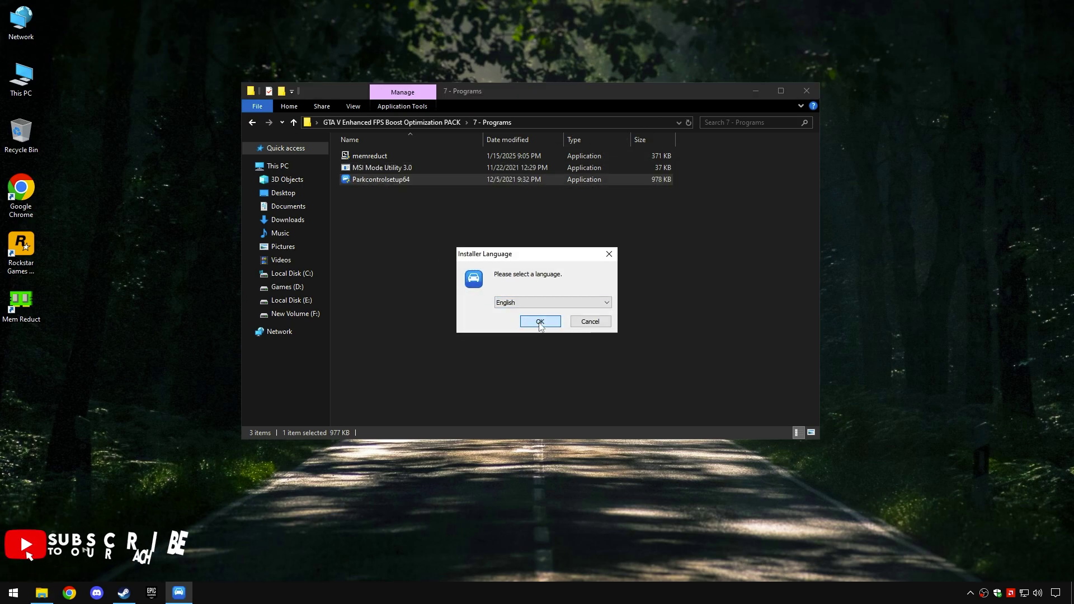
{"action": "left_click", "coordinate": [600, 385]}
{"action": "left_click", "coordinate": [600, 386]}
{"action": "left_click", "coordinate": [602, 383]}
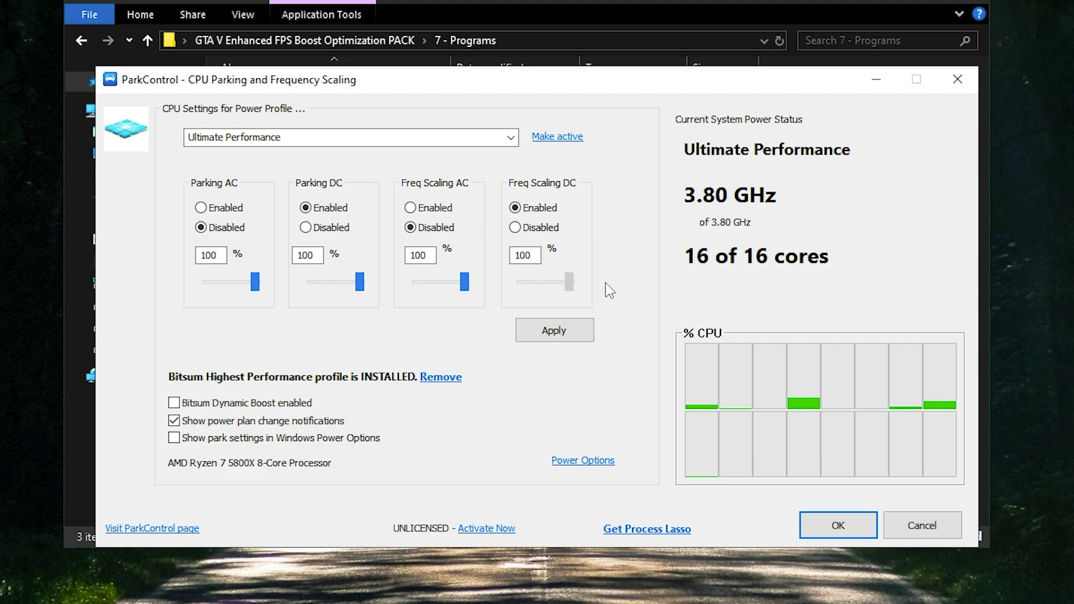
{"action": "left_click", "coordinate": [575, 338]}
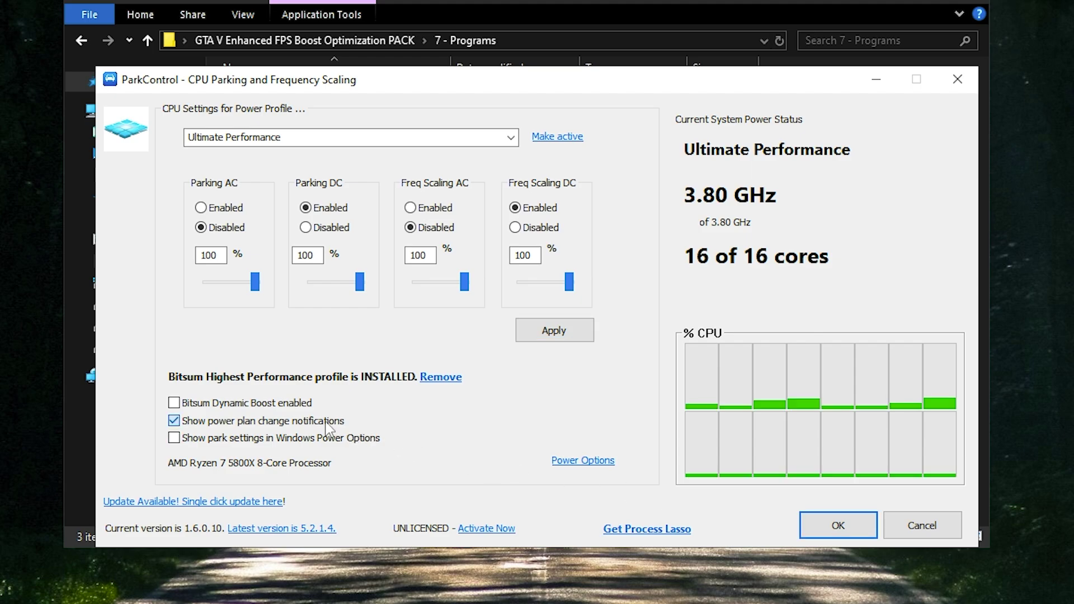
{"action": "left_click", "coordinate": [838, 525]}
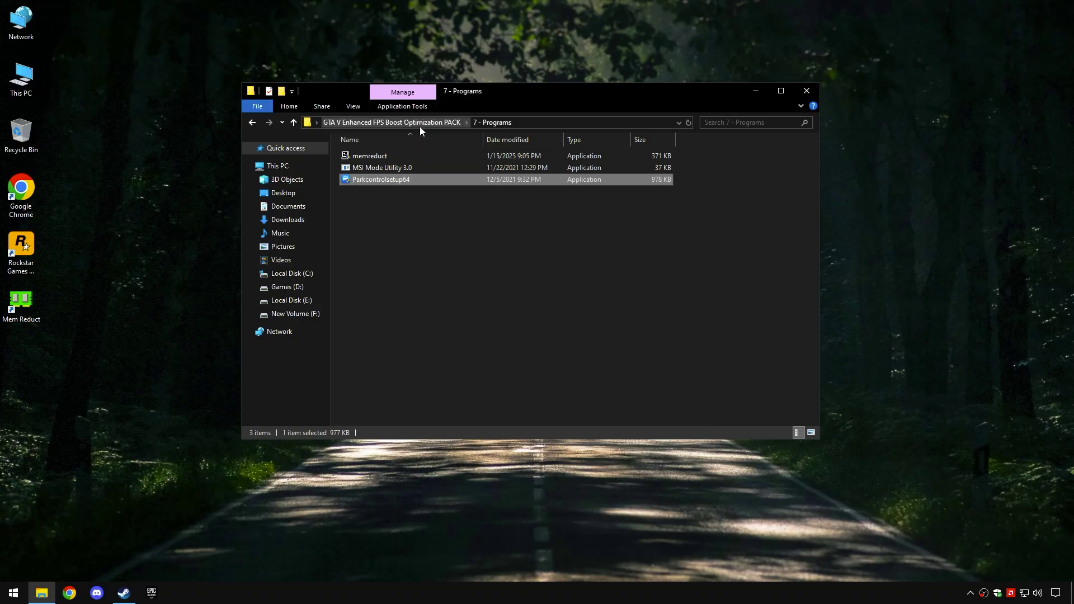
Open the pack's 8 - Unwanted Services folder and look inside its #Revert Folder.
{"action": "left_click", "coordinate": [419, 125]}
{"action": "double_click", "coordinate": [392, 238]}
{"action": "left_click_drag", "start_coordinate": [404, 237], "coordinate": [433, 168]}
{"action": "left_click", "coordinate": [410, 221]}
{"action": "double_click", "coordinate": [374, 156]}
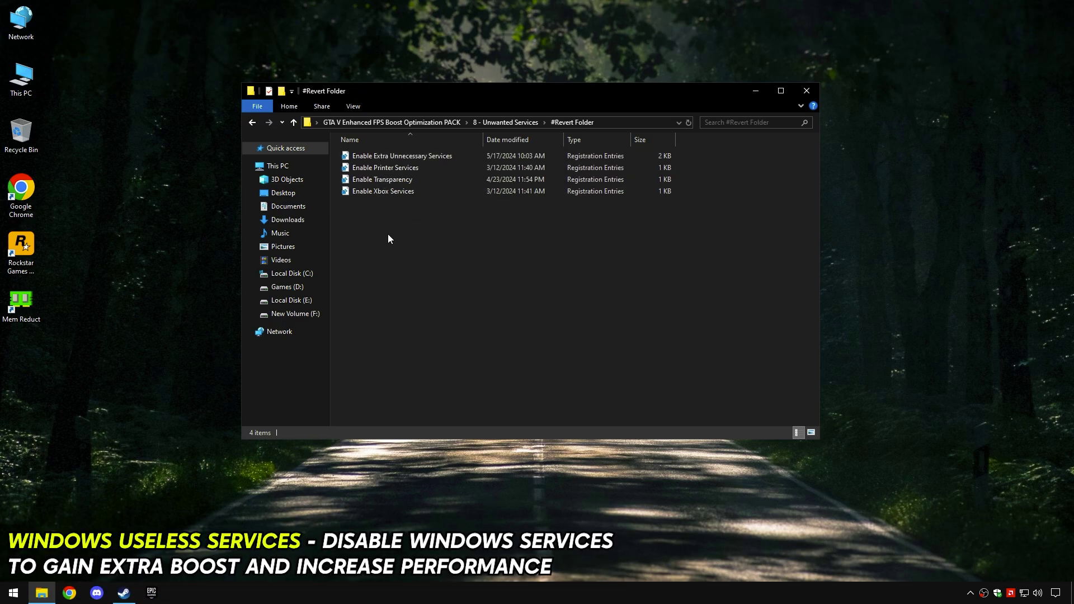
Return to the 8 - Unwanted Services folder and merge Disable Extra Unnecessary Services and Disable Printer Services into the registry.
{"action": "left_click_drag", "start_coordinate": [388, 234], "coordinate": [476, 237]}
{"action": "left_click", "coordinate": [505, 122]}
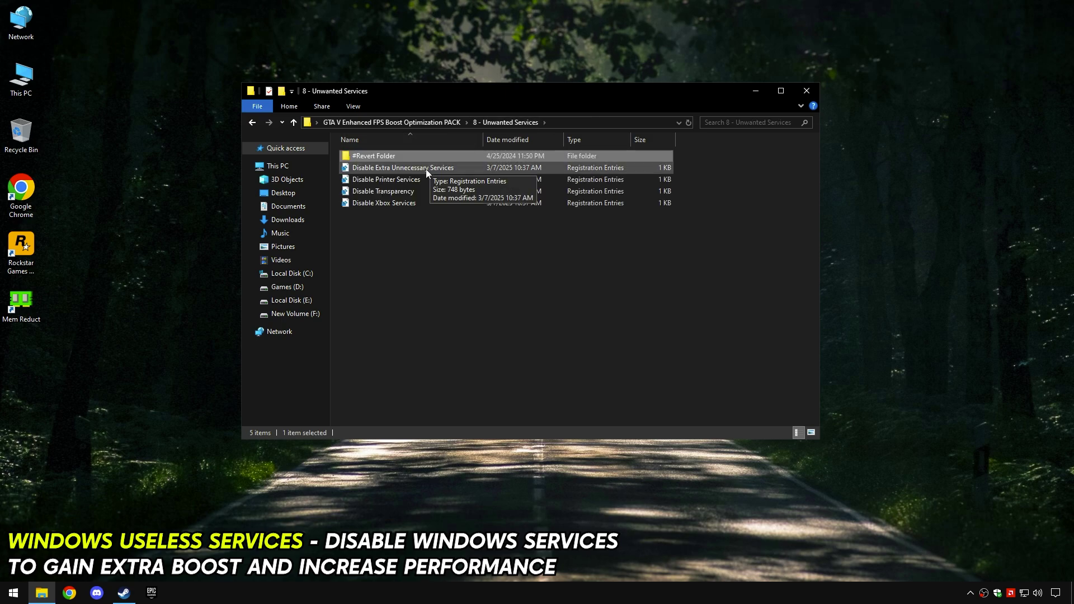
{"action": "double_click", "coordinate": [424, 170]}
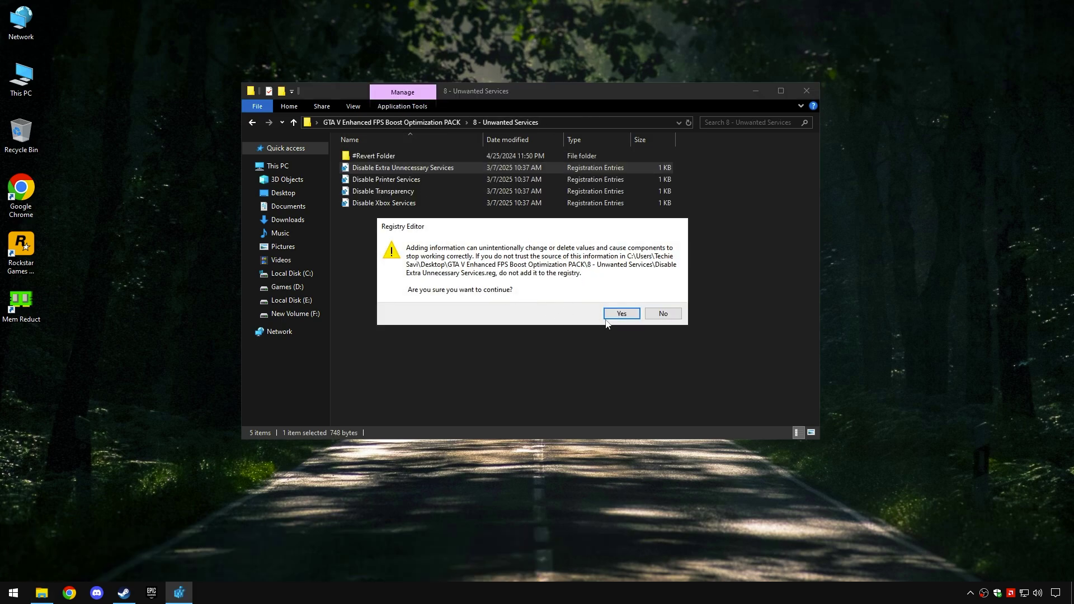
{"action": "left_click", "coordinate": [614, 313]}
{"action": "left_click", "coordinate": [660, 301]}
{"action": "double_click", "coordinate": [394, 182]}
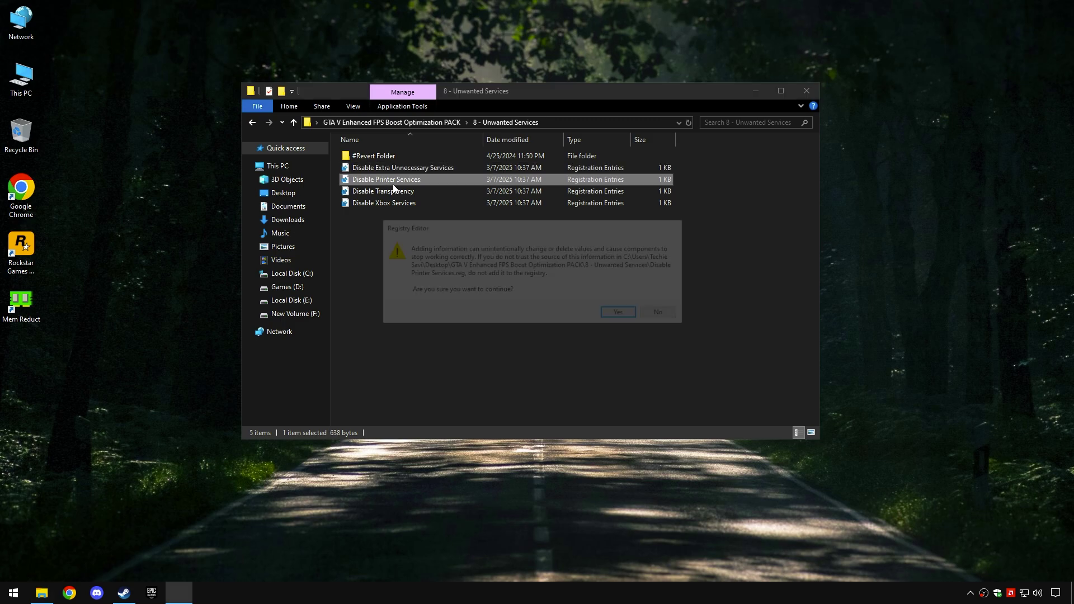
{"action": "left_click", "coordinate": [614, 314]}
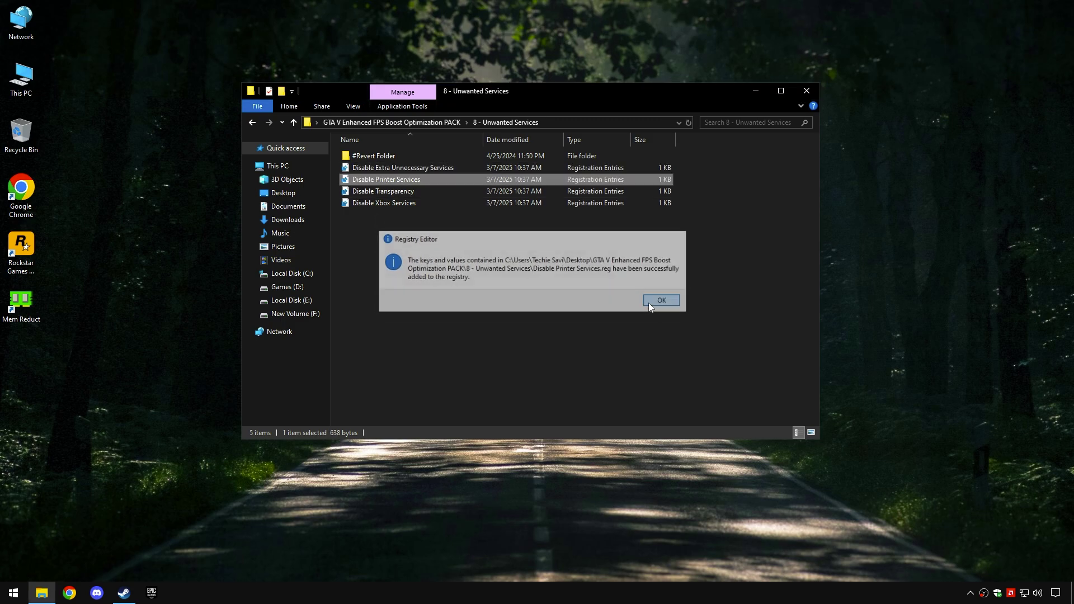
{"action": "left_click", "coordinate": [652, 302]}
Merge the Disable Transparency and Disable Xbox Services files into the registry.
{"action": "double_click", "coordinate": [395, 190]}
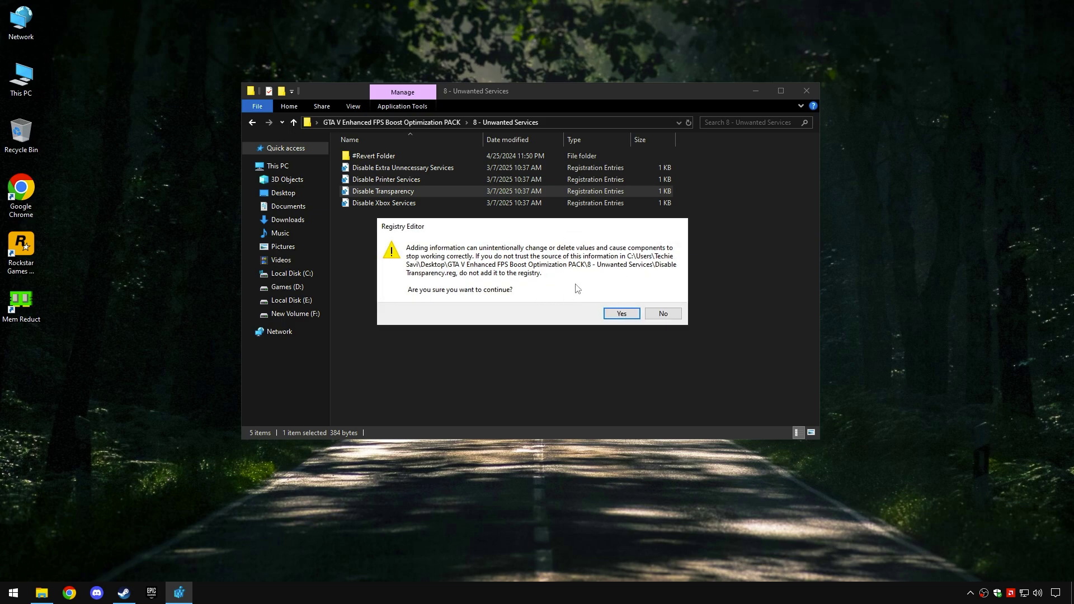
{"action": "left_click", "coordinate": [613, 314]}
{"action": "left_click", "coordinate": [660, 300]}
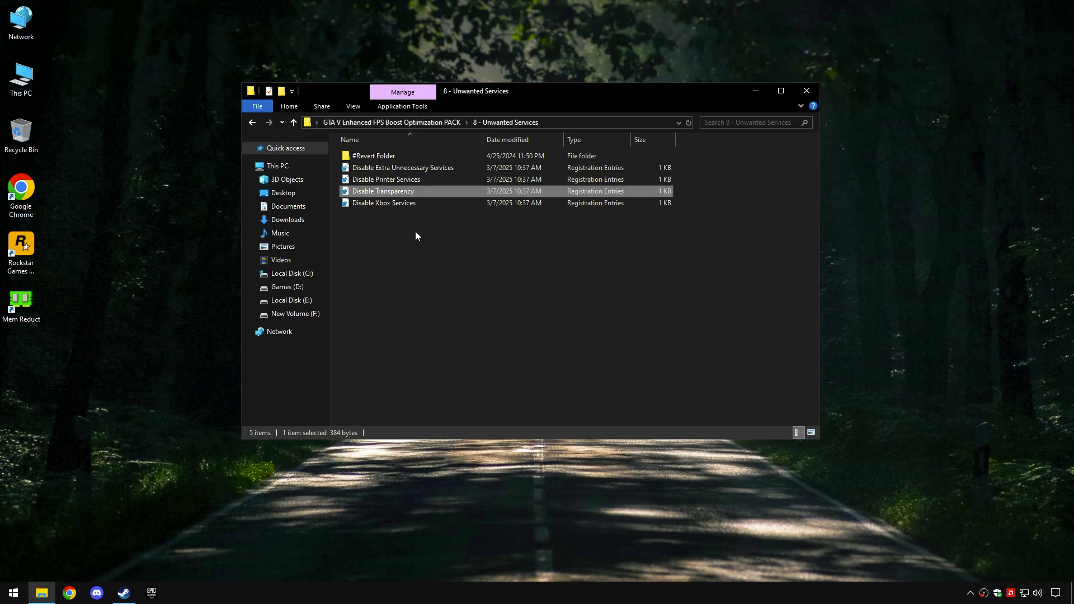
{"action": "double_click", "coordinate": [394, 203]}
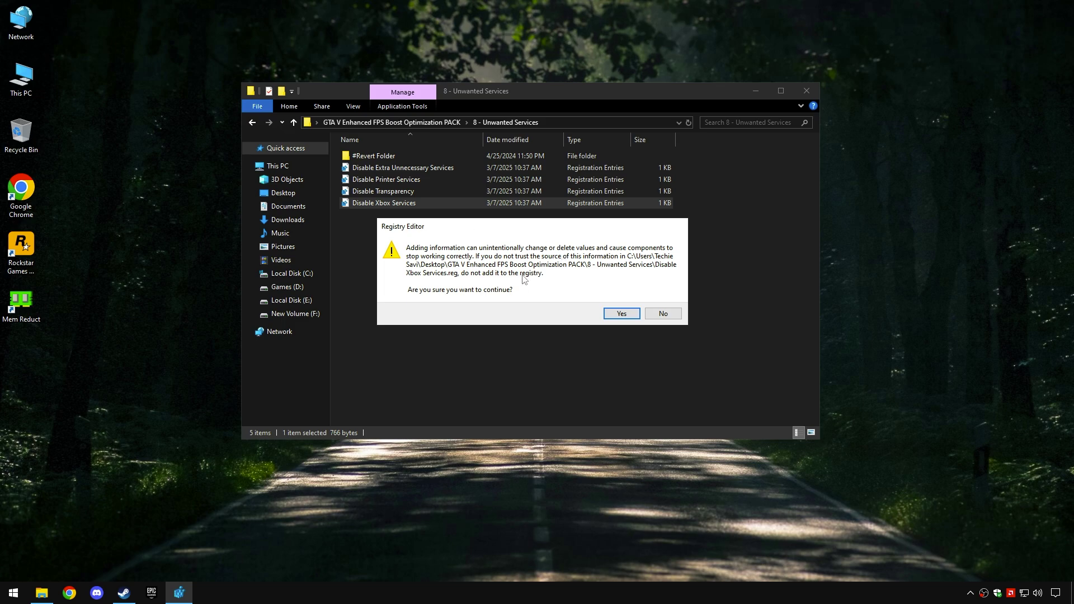
{"action": "left_click", "coordinate": [616, 313]}
{"action": "left_click", "coordinate": [662, 300]}
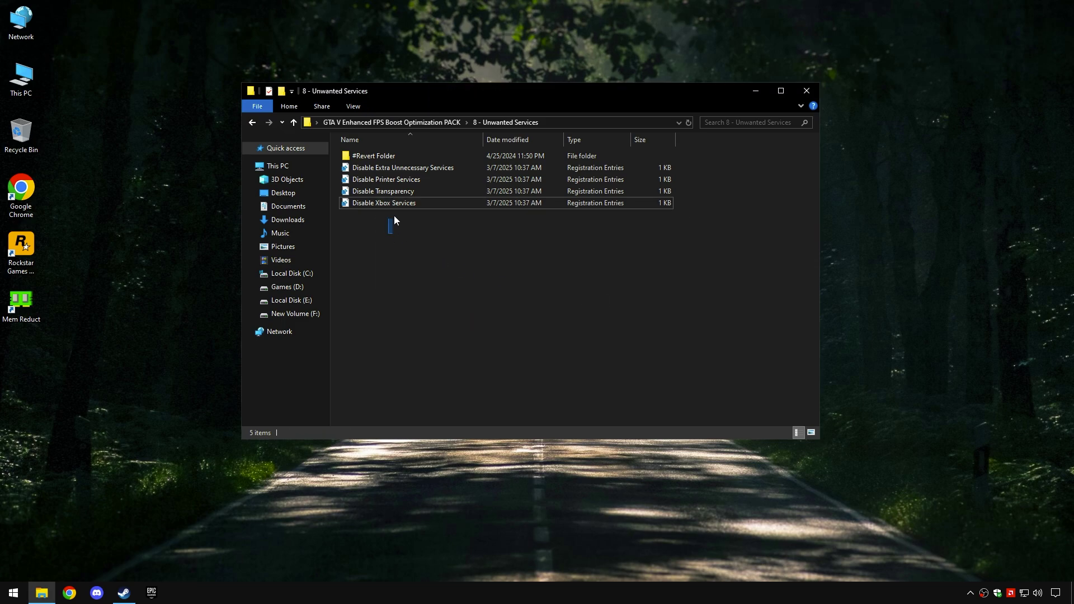
Go back to the GTA V Enhanced FPS Boost Optimization PACK folder and close its window.
{"action": "key", "text": "ctrl+a"}
{"action": "left_click", "coordinate": [392, 122]}
{"action": "left_click", "coordinate": [399, 250]}
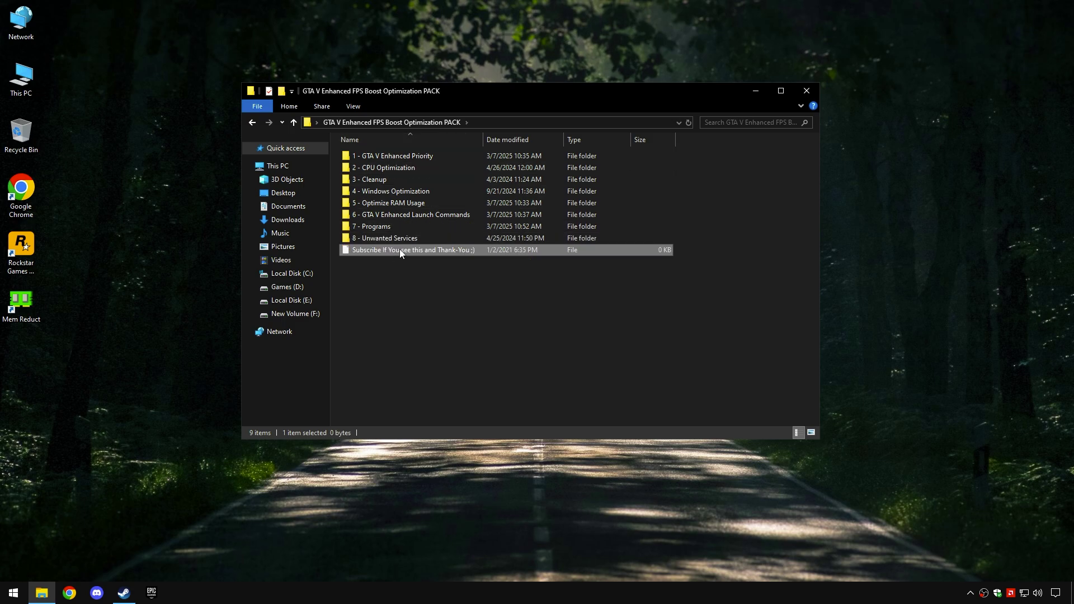
{"action": "key", "text": "ctrl+a"}
{"action": "left_click", "coordinate": [408, 280]}
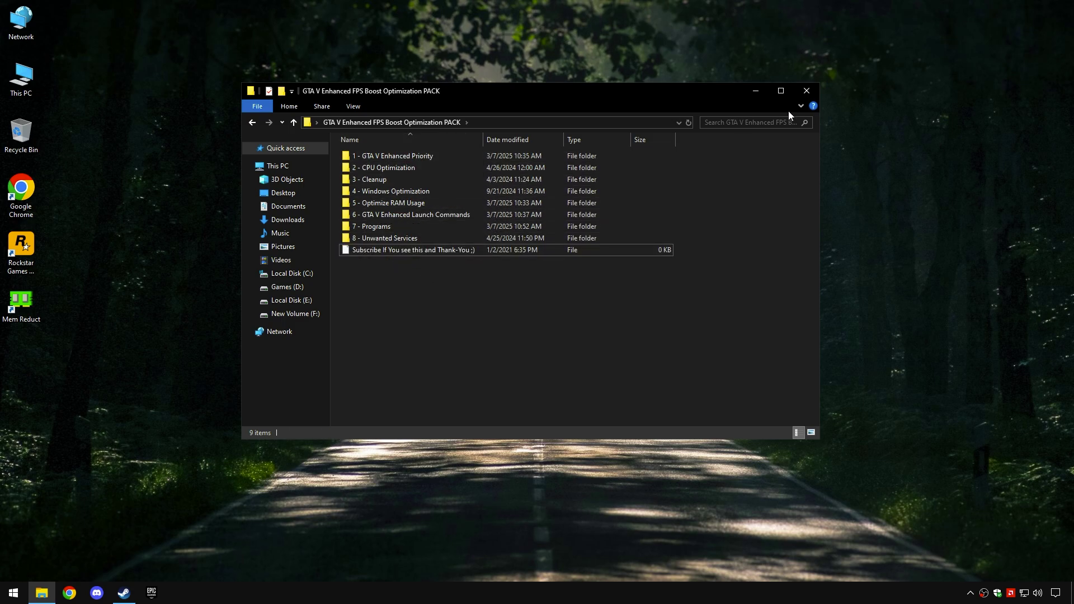
{"action": "left_click", "coordinate": [802, 95]}
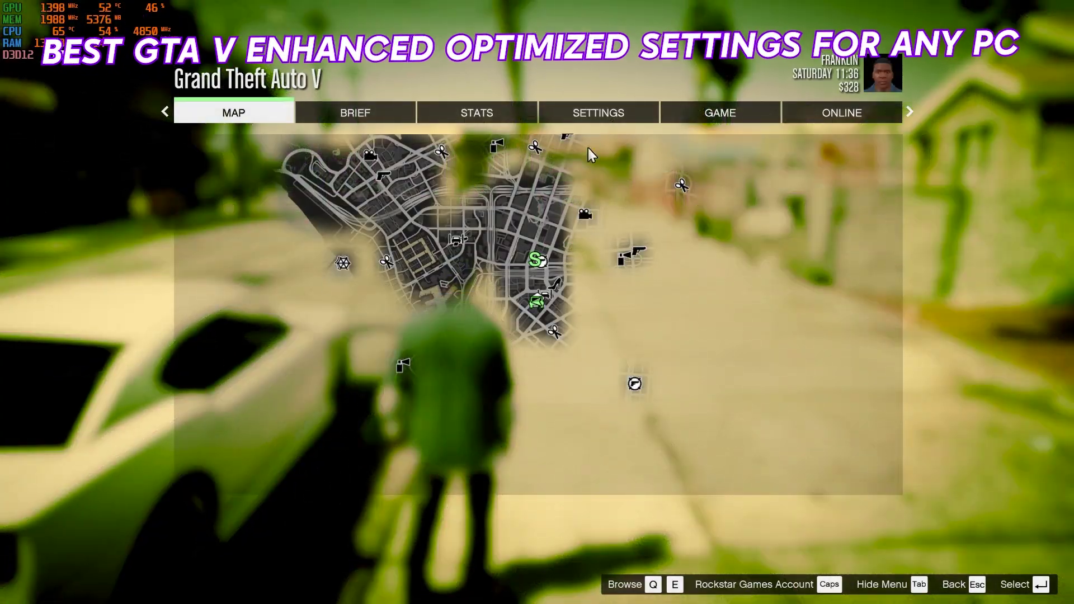
In Grand Theft Auto V's graphics settings, turn off Pause Game On Focus Loss and set Screen Type to Borderless Fullscreen.
{"action": "left_click", "coordinate": [619, 115]}
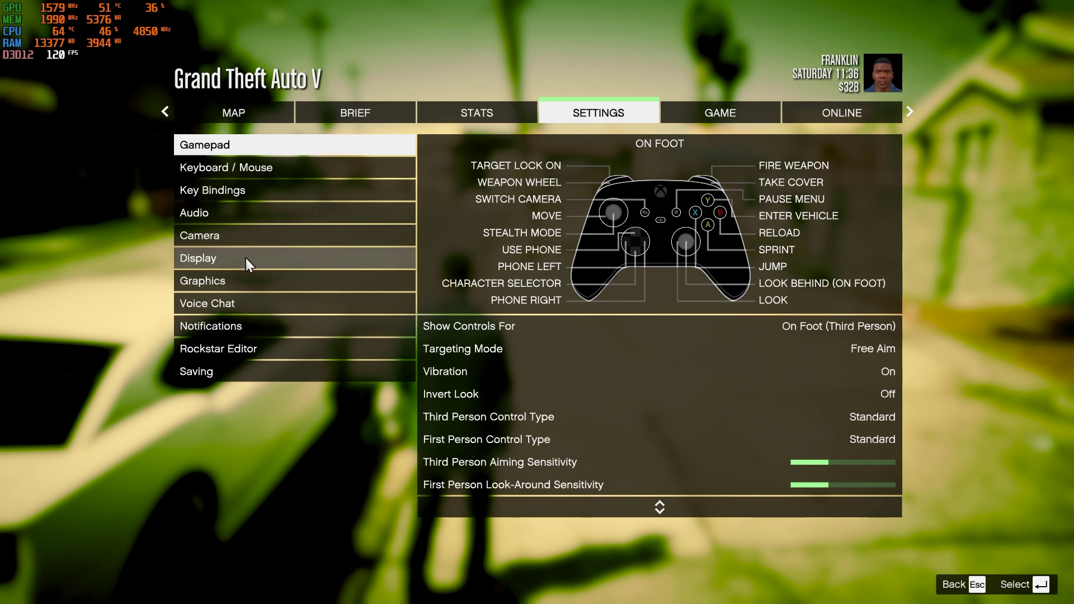
{"action": "left_click", "coordinate": [221, 284]}
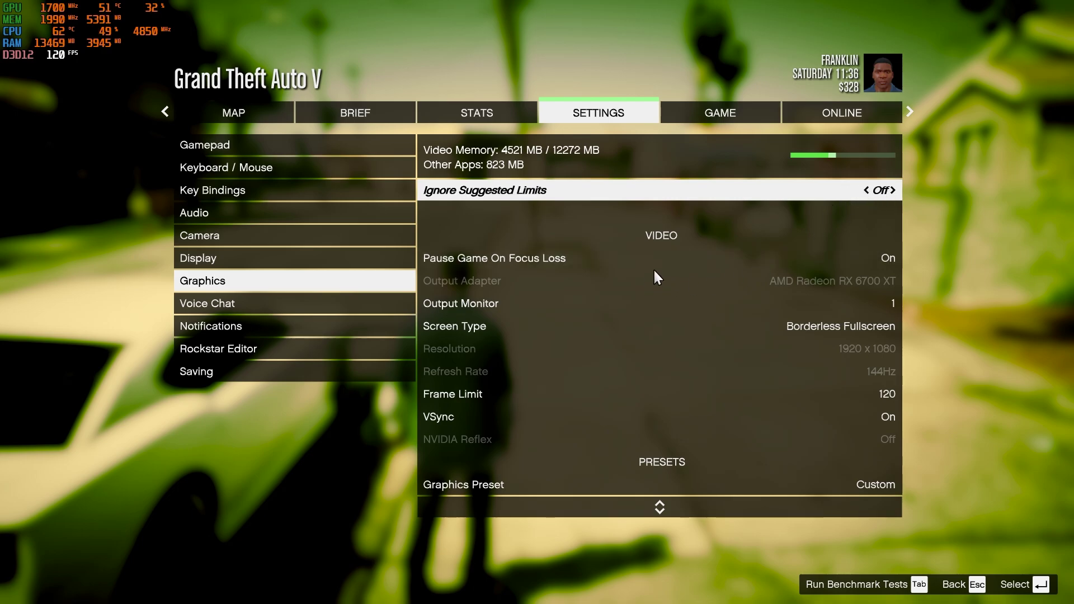
{"action": "left_click", "coordinate": [873, 254]}
{"action": "left_click", "coordinate": [867, 258]}
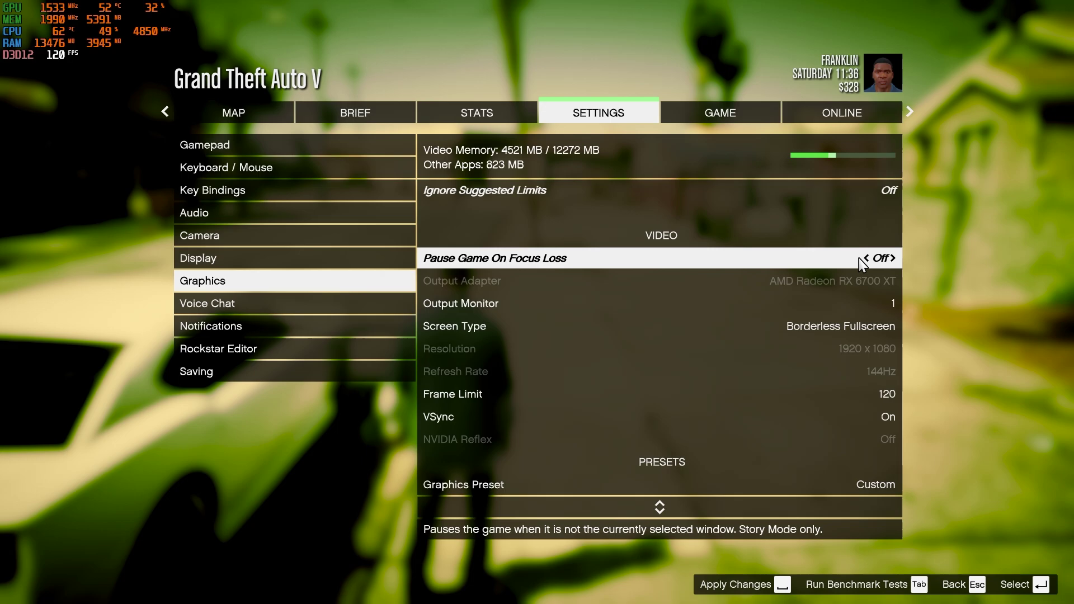
{"action": "left_click", "coordinate": [837, 329]}
{"action": "left_click", "coordinate": [773, 326]}
{"action": "left_click", "coordinate": [893, 327]}
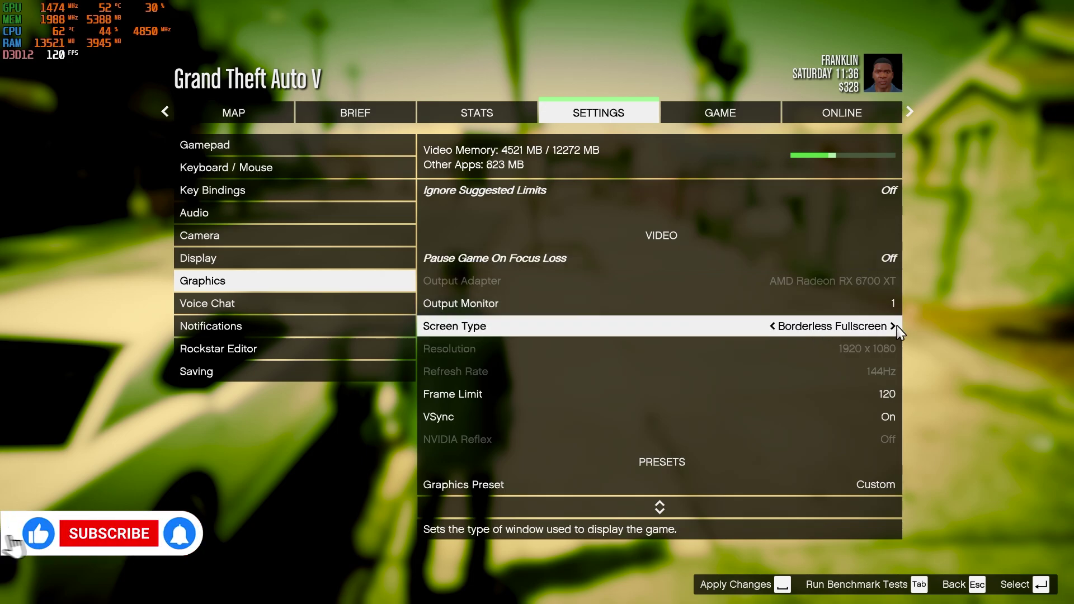
Set both Frame Limit and VSync to Off in the video settings.
{"action": "left_click", "coordinate": [859, 396]}
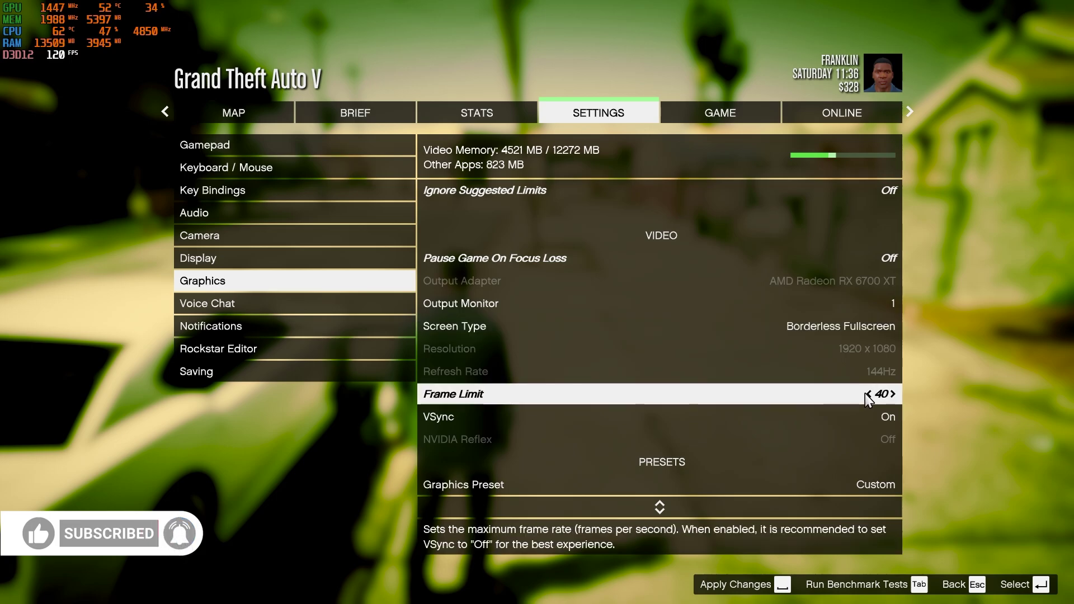
{"action": "left_click", "coordinate": [866, 395]}
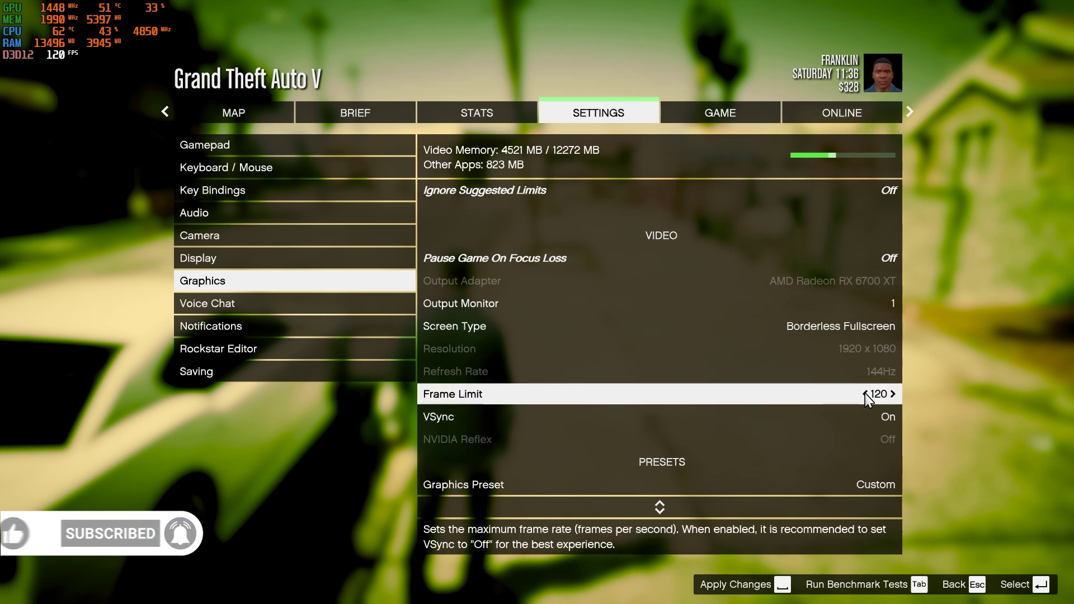
{"action": "left_click", "coordinate": [880, 420]}
Disable ray tracing in the graphics settings.
{"action": "scroll", "coordinate": [838, 417], "scroll_direction": "down", "scroll_amount": 3}
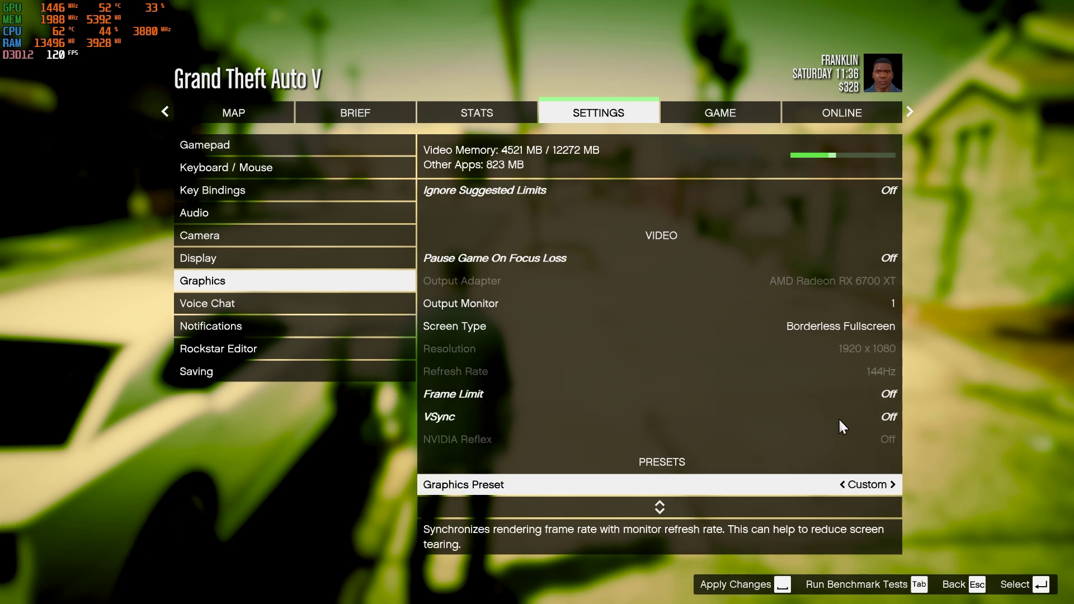
{"action": "scroll", "coordinate": [838, 421], "scroll_direction": "down", "scroll_amount": 2}
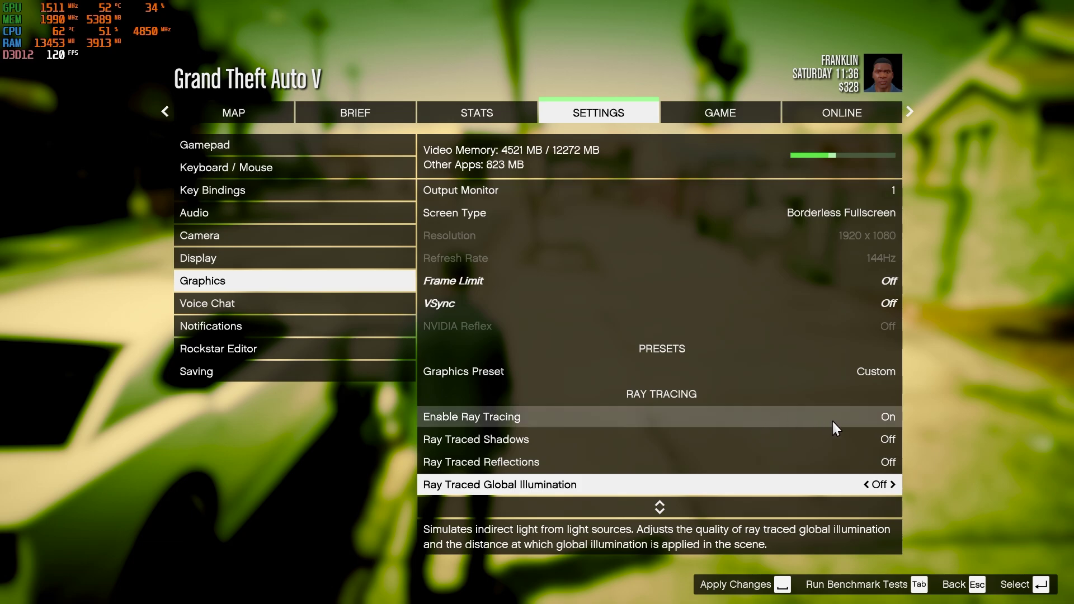
{"action": "left_click", "coordinate": [866, 418]}
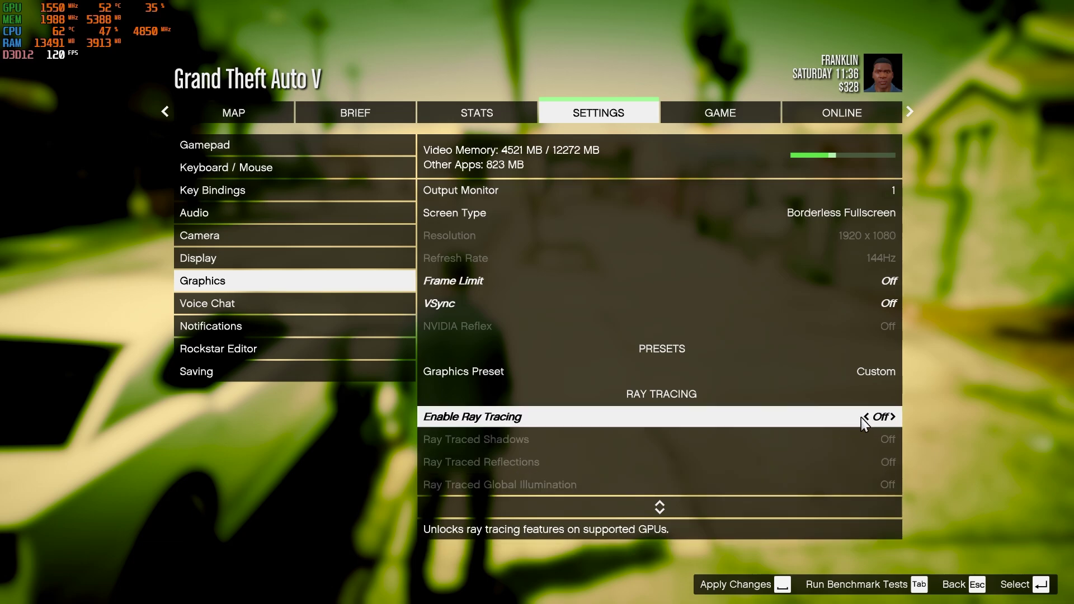
Set Frame Scaling to AMD FSR 3 with AMD FSR 3 Quality at Quality.
{"action": "scroll", "coordinate": [864, 424], "scroll_direction": "down", "scroll_amount": 8}
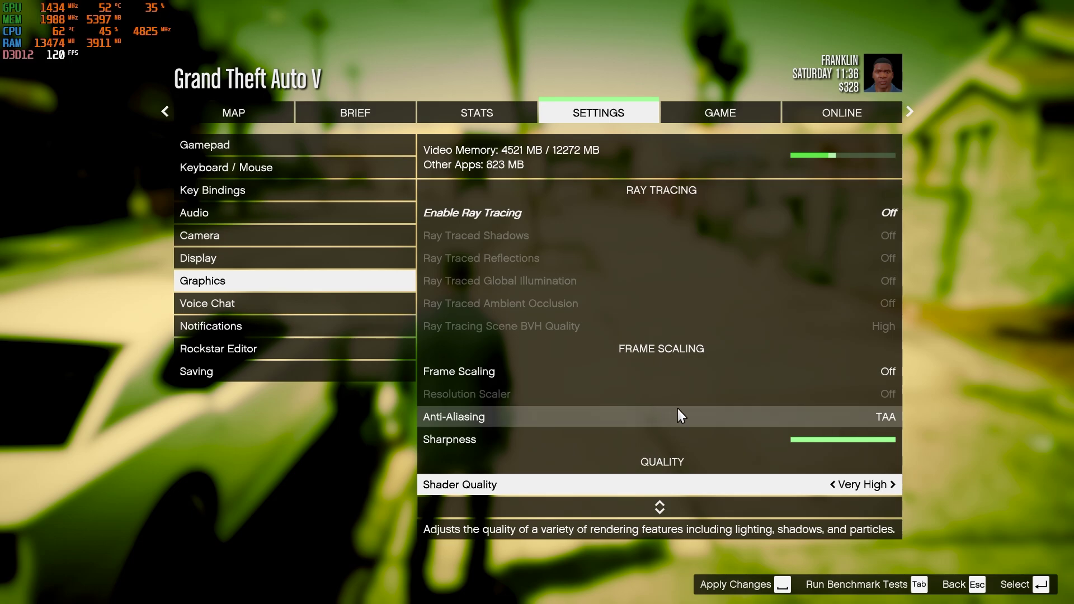
{"action": "left_click", "coordinate": [555, 371]}
{"action": "key", "text": "Left"}
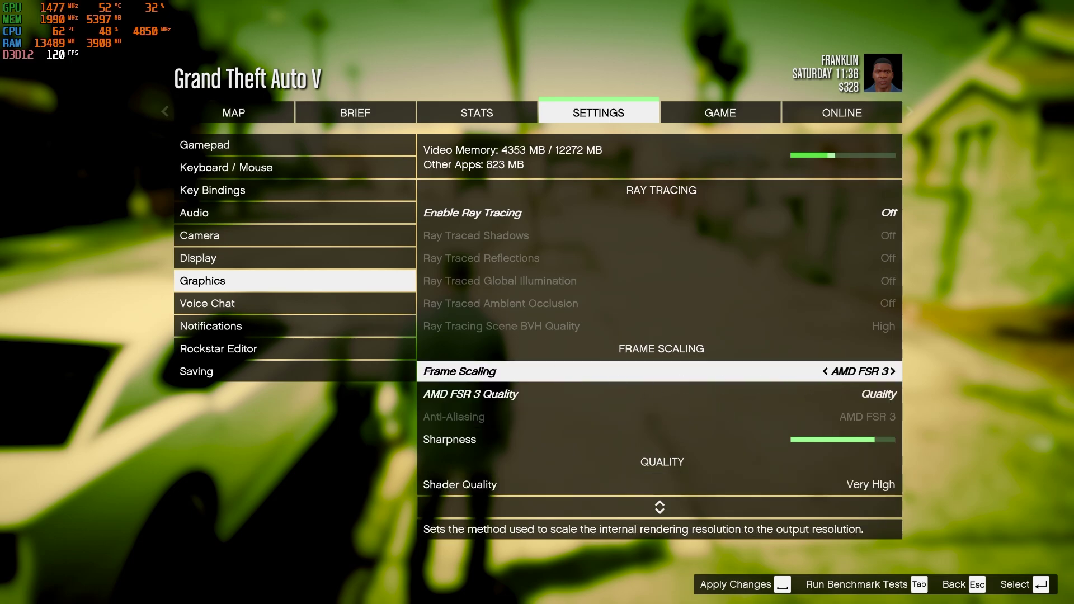
{"action": "key", "text": "Left"}
{"action": "key", "text": "Right"}
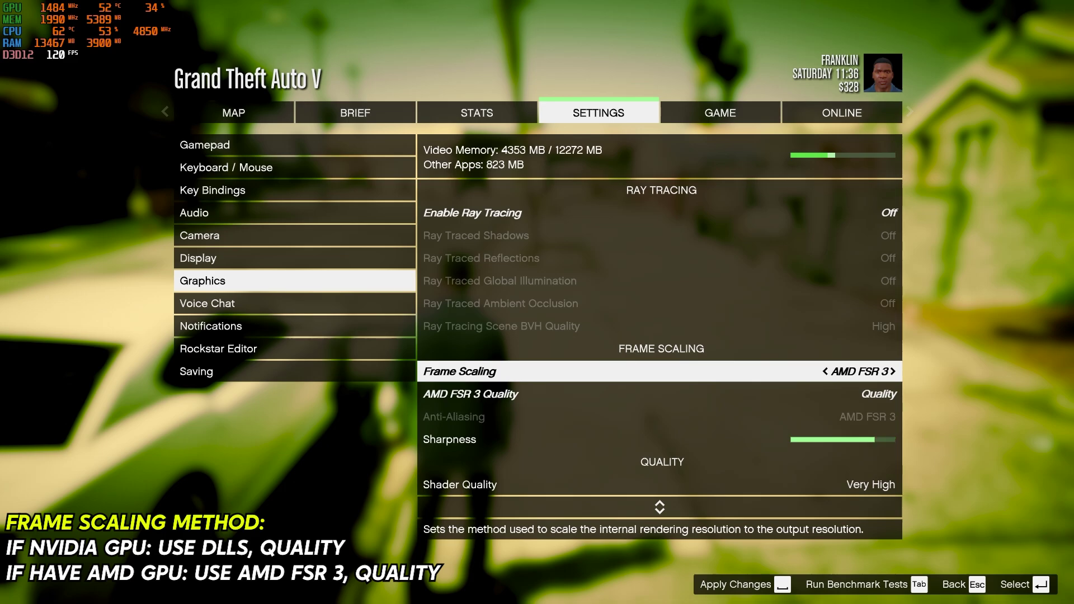
{"action": "key", "text": "Left"}
{"action": "key", "text": "Left"}
{"action": "key", "text": "Left"}
{"action": "key", "text": "Left"}
{"action": "key", "text": "Left"}
{"action": "key", "text": "Right"}
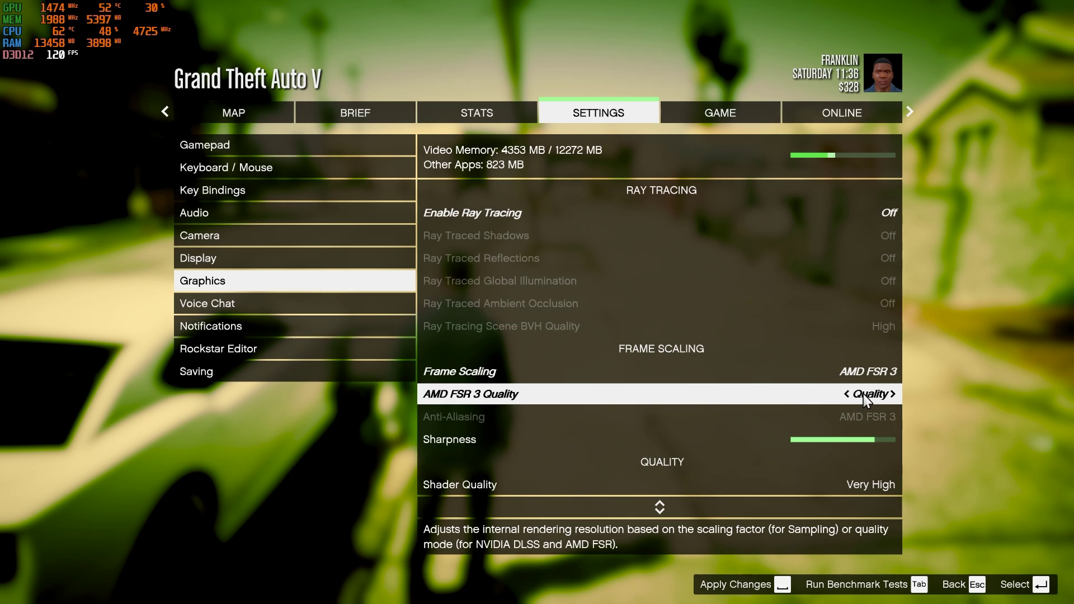
Lower the Sharpness level to about 60 percent of its range.
{"action": "key", "text": "Left"}
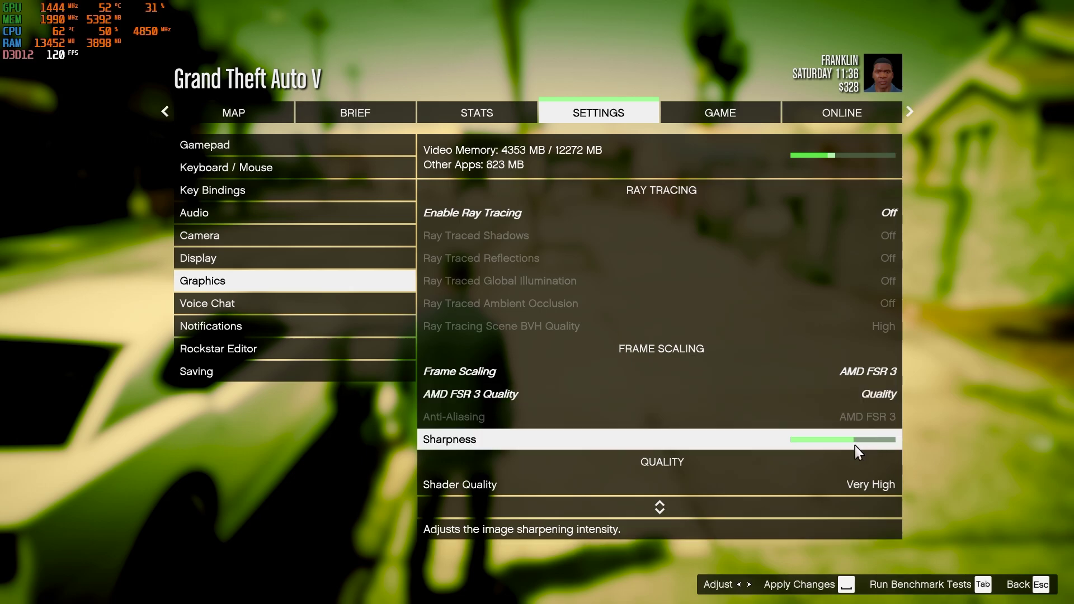
{"action": "left_click_drag", "start_coordinate": [855, 446], "coordinate": [842, 444]}
{"action": "key", "text": "Right"}
Set Shader Quality to Normal in the quality settings.
{"action": "key", "text": "Down"}
{"action": "key", "text": "Down"}
{"action": "key", "text": "Down"}
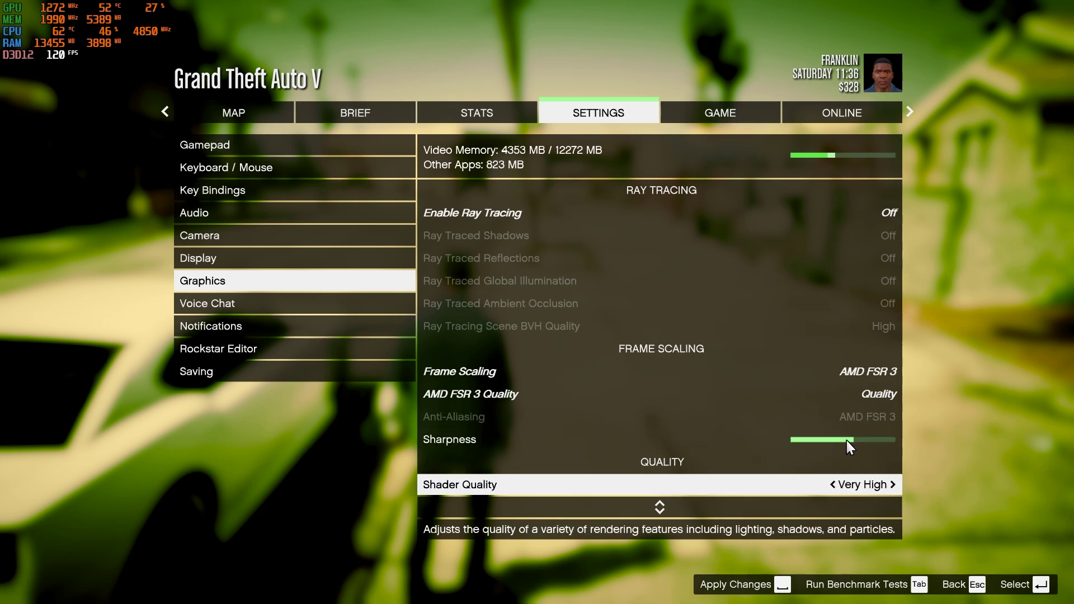
{"action": "key", "text": "Down"}
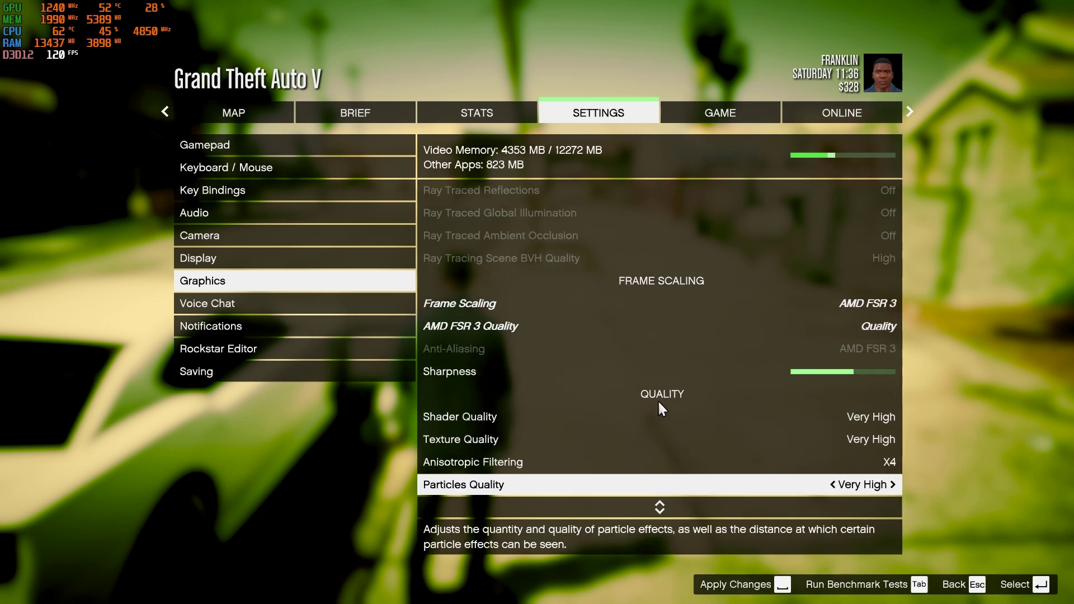
{"action": "left_click", "coordinate": [594, 421]}
{"action": "key", "text": "Left"}
{"action": "key", "text": "Left"}
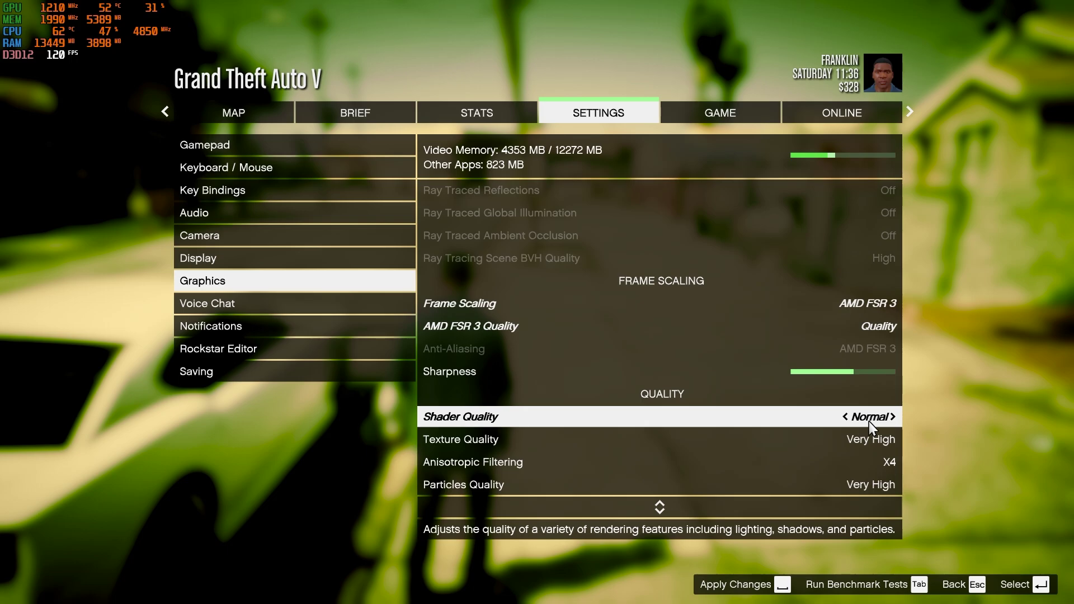
{"action": "key", "text": "Right"}
{"action": "key", "text": "Right"}
{"action": "key", "text": "Left"}
{"action": "key", "text": "Left"}
Set Texture Quality to High.
{"action": "key", "text": "Down"}
{"action": "key", "text": "Left"}
{"action": "key", "text": "Left"}
{"action": "key", "text": "Right"}
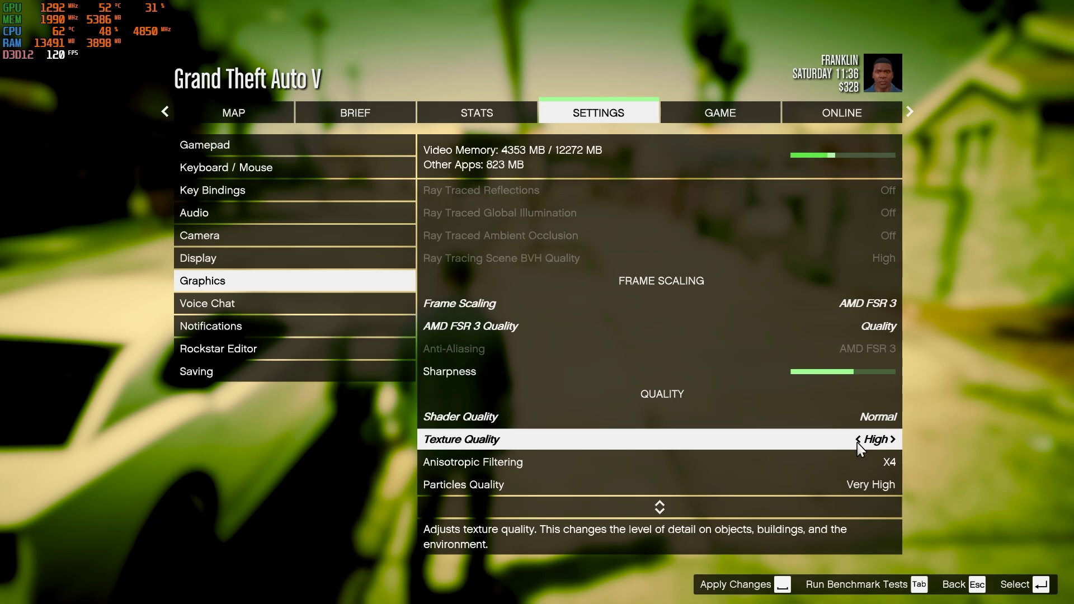
Set Anisotropic Filtering to X2 and Particles Quality to Normal.
{"action": "key", "text": "Left"}
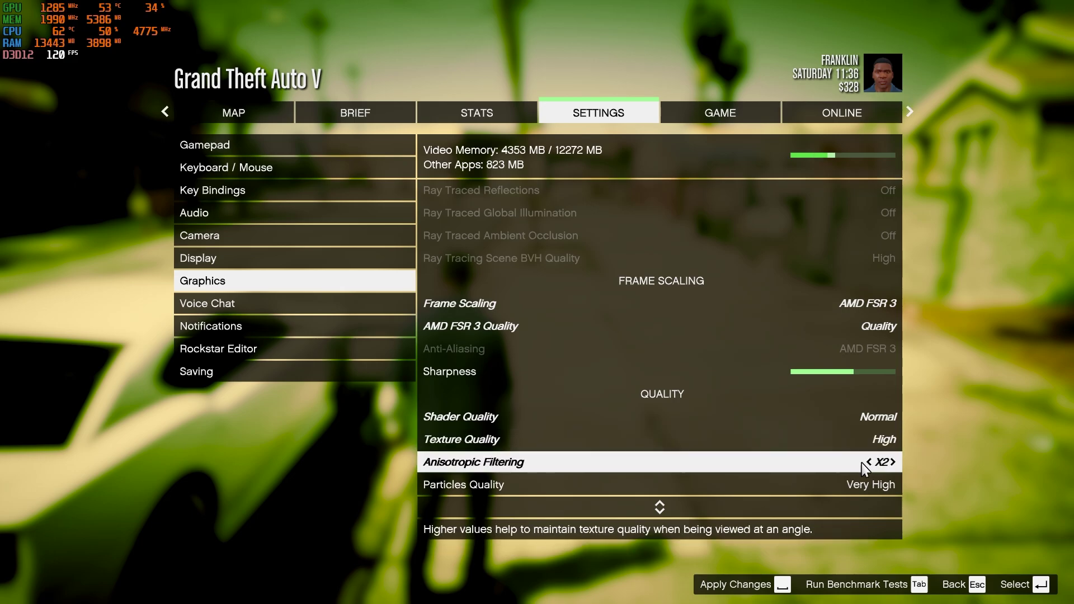
{"action": "key", "text": "Left"}
{"action": "key", "text": "Left"}
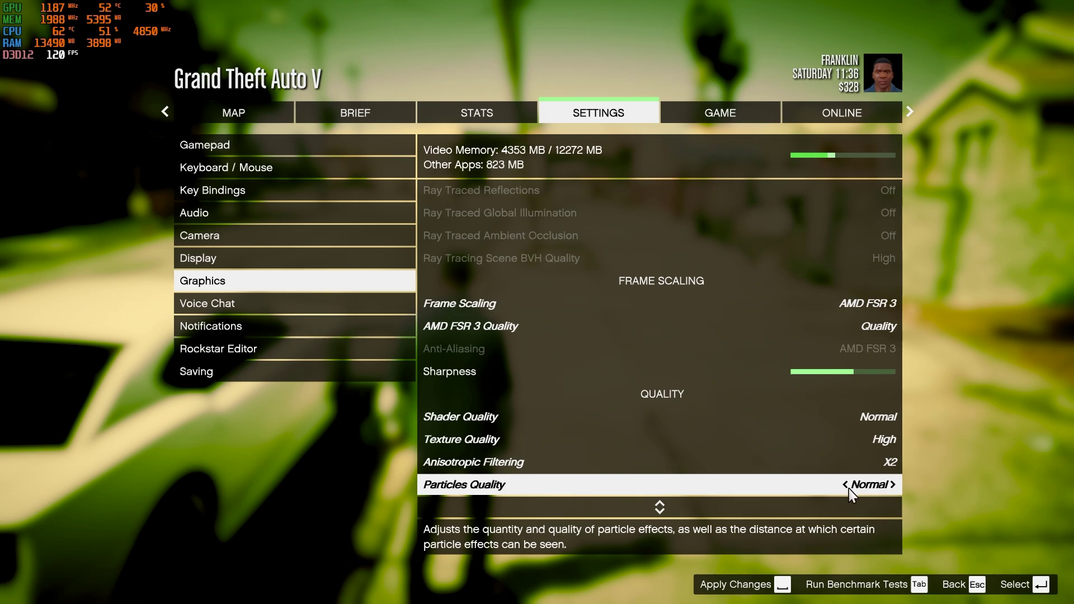
Set Tessellation to Off and Water Quality to Normal.
{"action": "key", "text": "Down"}
{"action": "key", "text": "Down"}
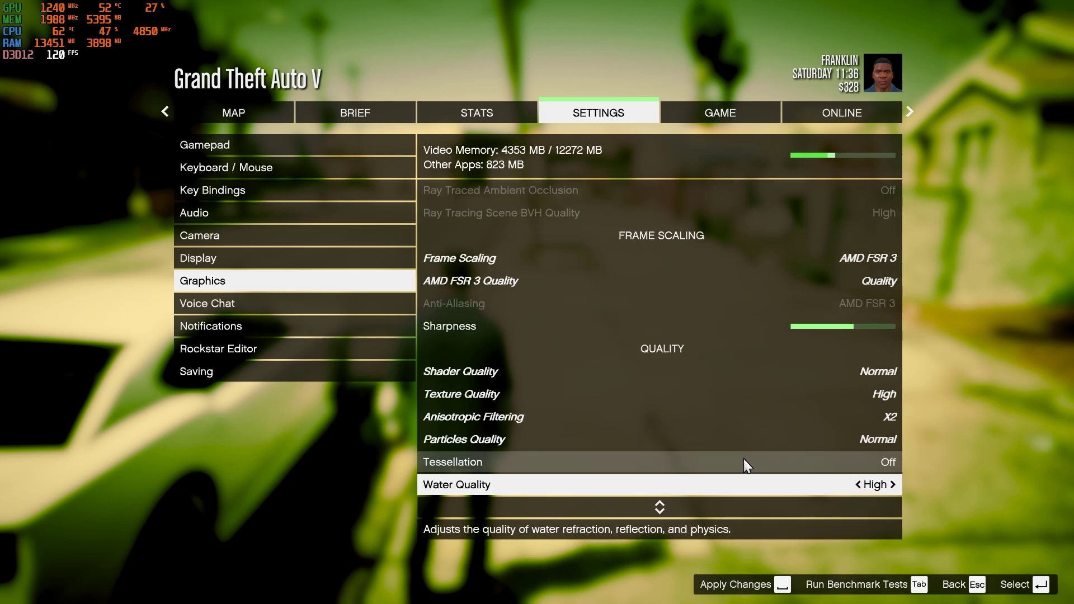
{"action": "key", "text": "Down"}
{"action": "key", "text": "Down"}
{"action": "left_click", "coordinate": [807, 399]}
{"action": "key", "text": "Right"}
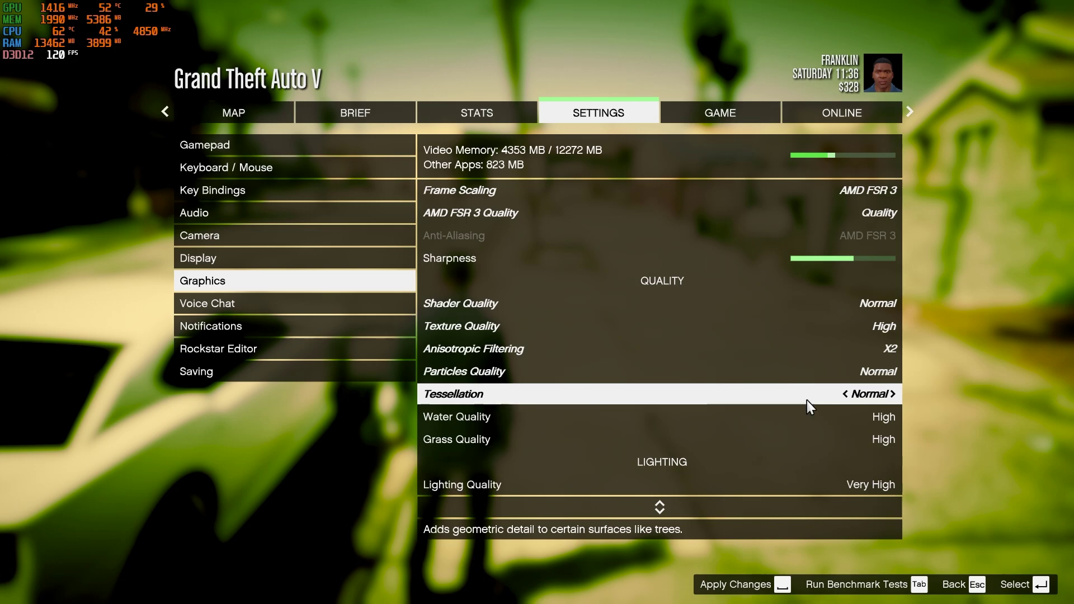
{"action": "key", "text": "Left"}
{"action": "left_click", "coordinate": [861, 416]}
{"action": "key", "text": "Left"}
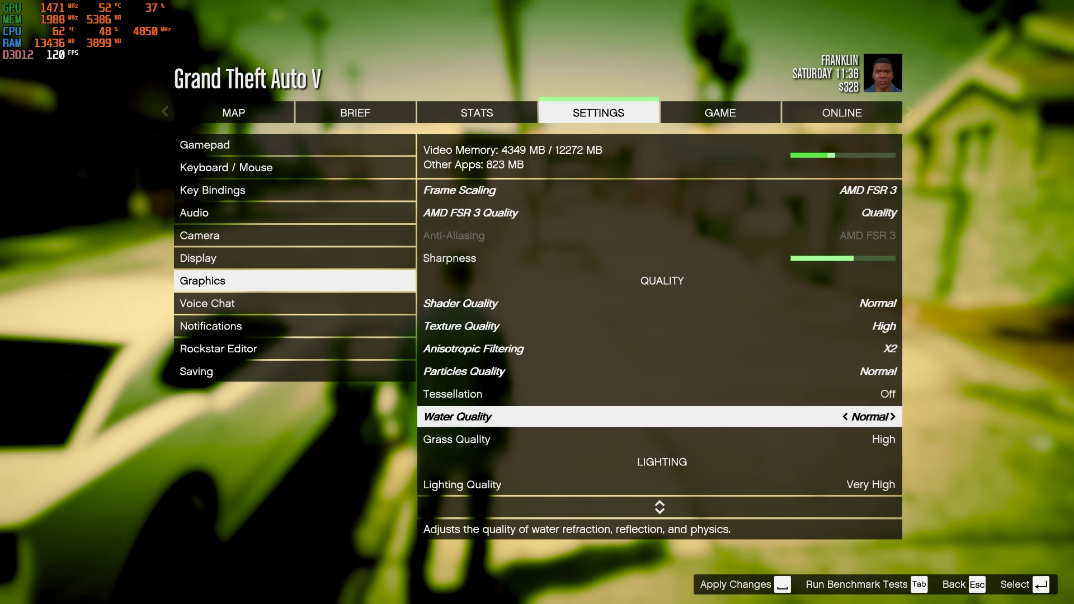
Set Grass Quality to Normal.
{"action": "left_click", "coordinate": [867, 439]}
{"action": "key", "text": "Left"}
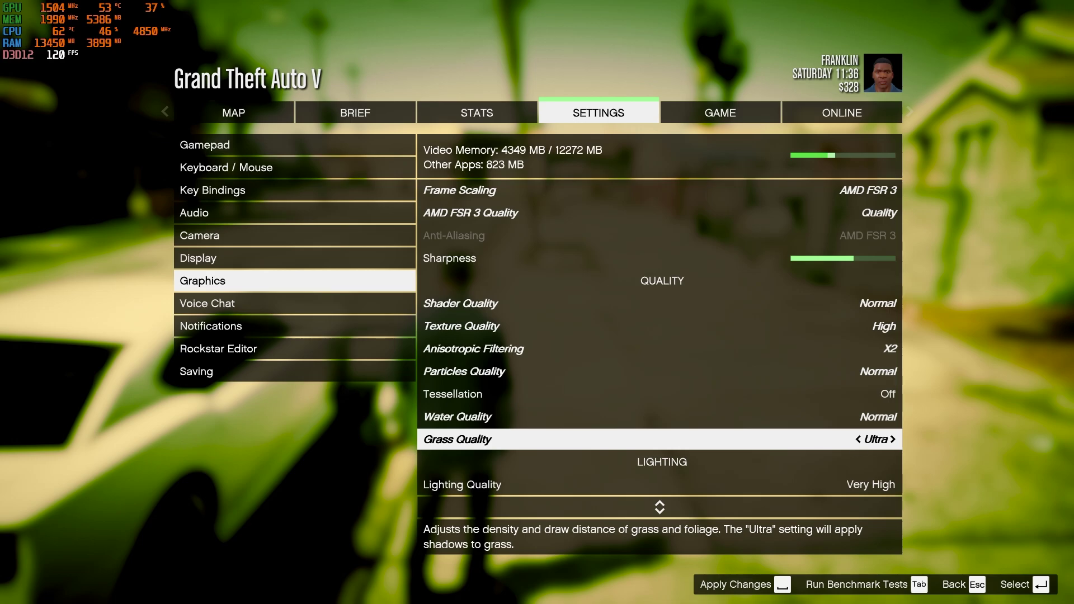
{"action": "key", "text": "Right"}
Set Lighting Quality to Normal in the lighting settings.
{"action": "key", "text": "Down"}
{"action": "key", "text": "Down"}
{"action": "key", "text": "Down"}
{"action": "key", "text": "Down"}
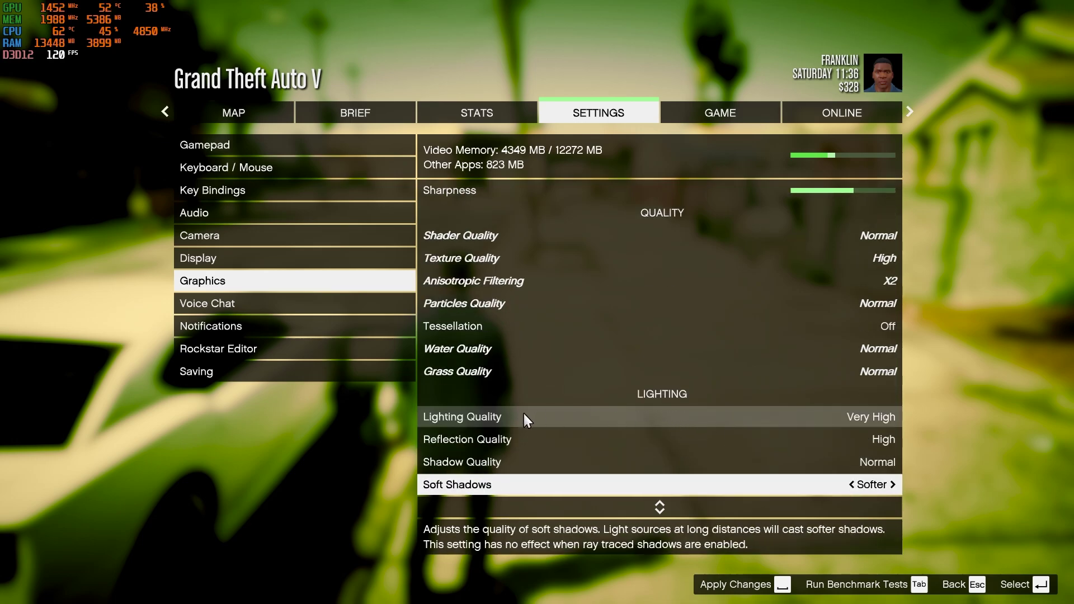
{"action": "left_click", "coordinate": [502, 415]}
{"action": "key", "text": "Left"}
{"action": "key", "text": "Left"}
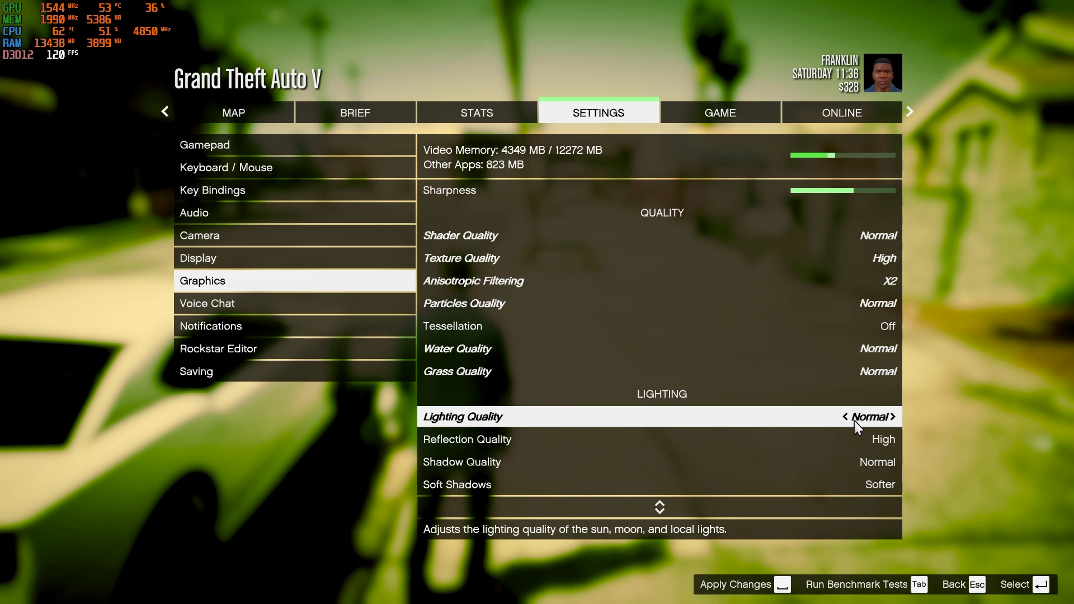
Set Reflection Quality and Shadow Quality to Normal.
{"action": "left_click", "coordinate": [852, 439]}
{"action": "key", "text": "Right"}
{"action": "key", "text": "Right"}
{"action": "key", "text": "Right"}
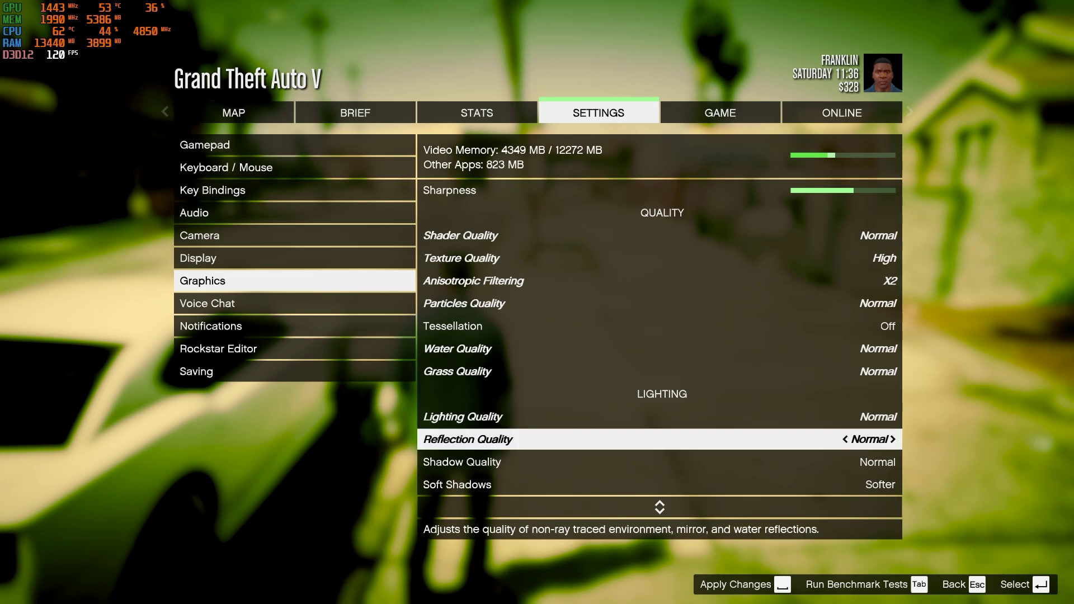
{"action": "left_click", "coordinate": [852, 462]}
{"action": "key", "text": "Left"}
{"action": "key", "text": "Left"}
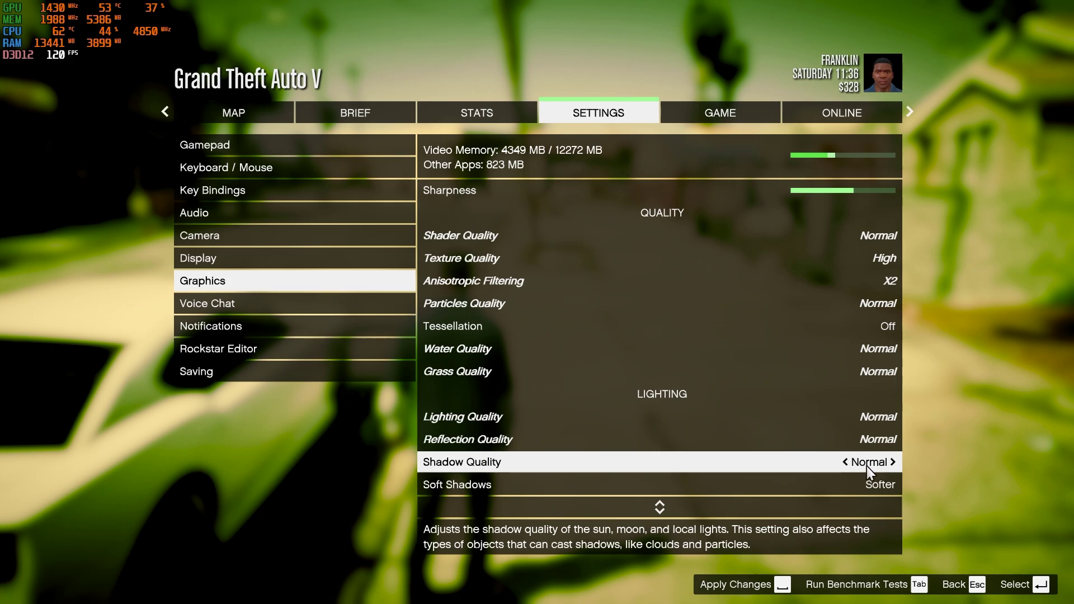